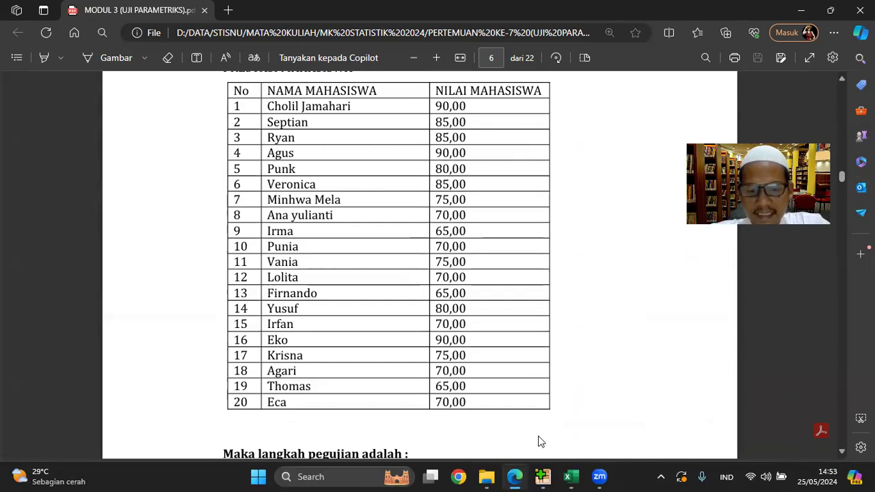
Switch to SPSS and look over the empty data sheet, the Excel source table and the output viewer.
{"action": "left_click", "coordinate": [541, 473]}
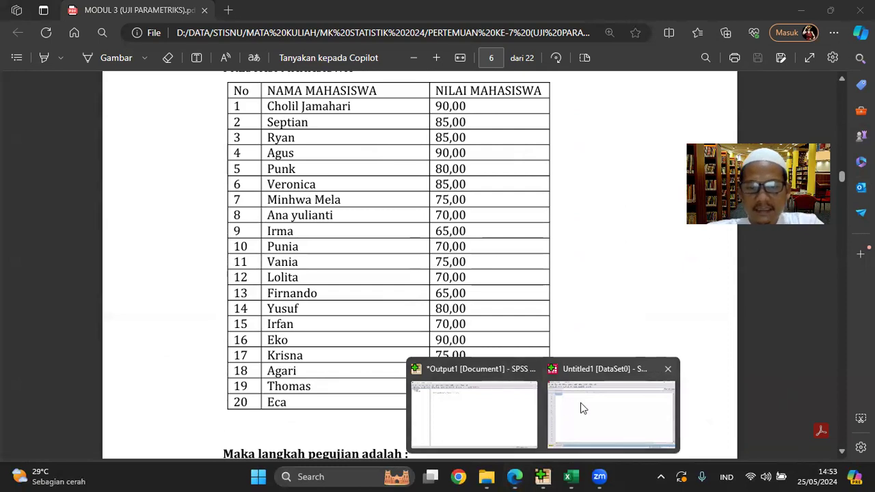
{"action": "left_click", "coordinate": [580, 402]}
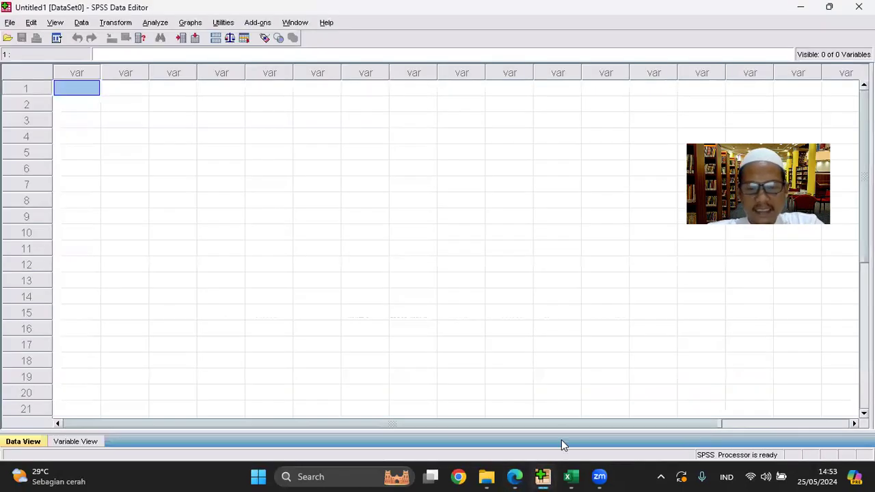
{"action": "mouse_move", "coordinate": [541, 476]}
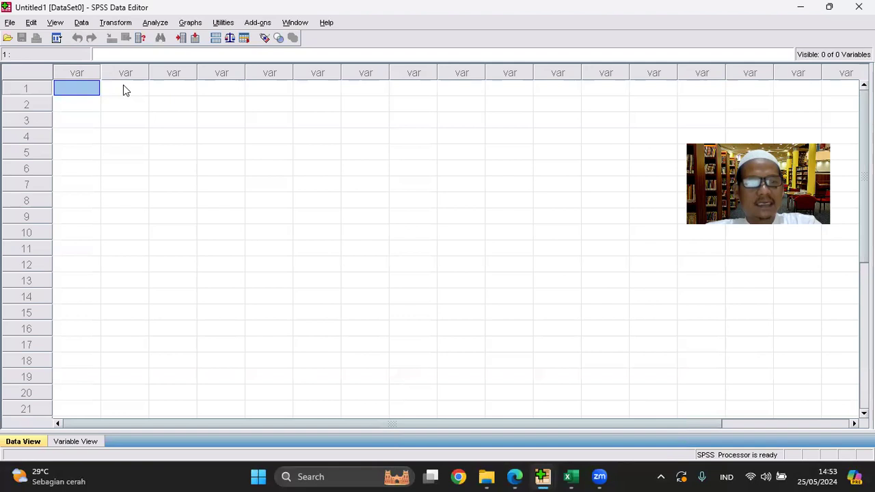
{"action": "key", "text": "Tab"}
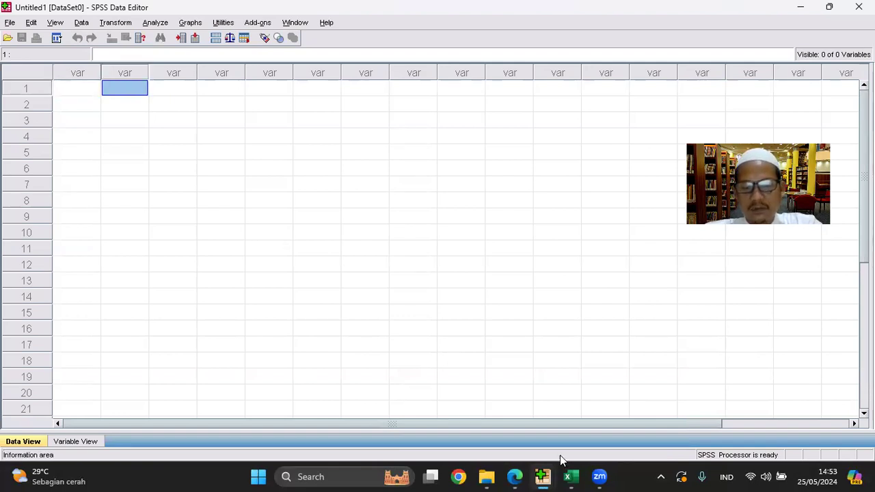
{"action": "left_click", "coordinate": [576, 474]}
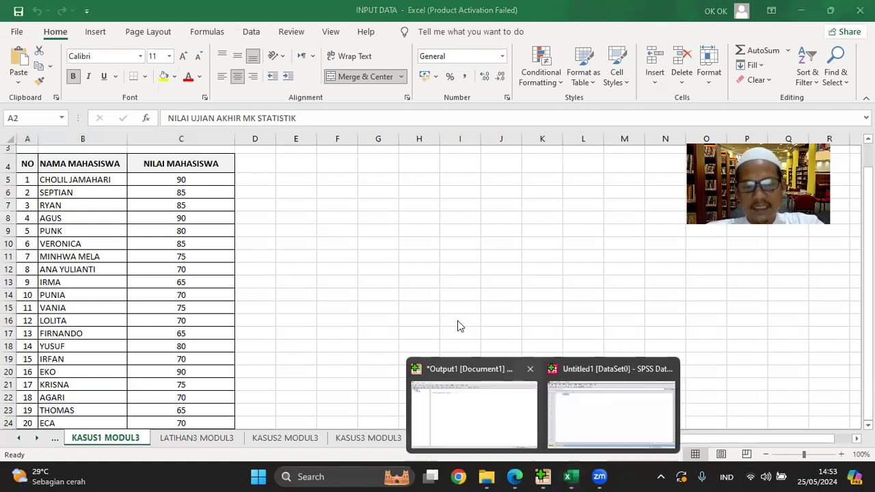
{"action": "left_click", "coordinate": [580, 407]}
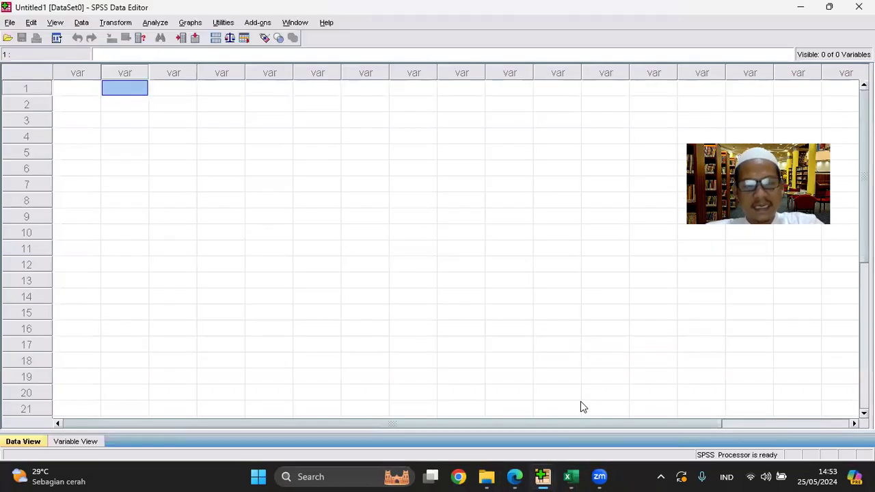
{"action": "mouse_move", "coordinate": [541, 476]}
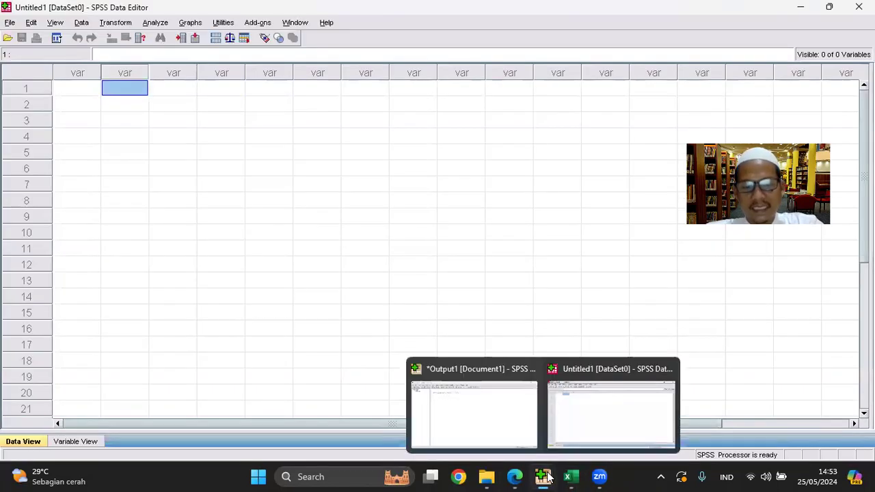
{"action": "left_click", "coordinate": [500, 393]}
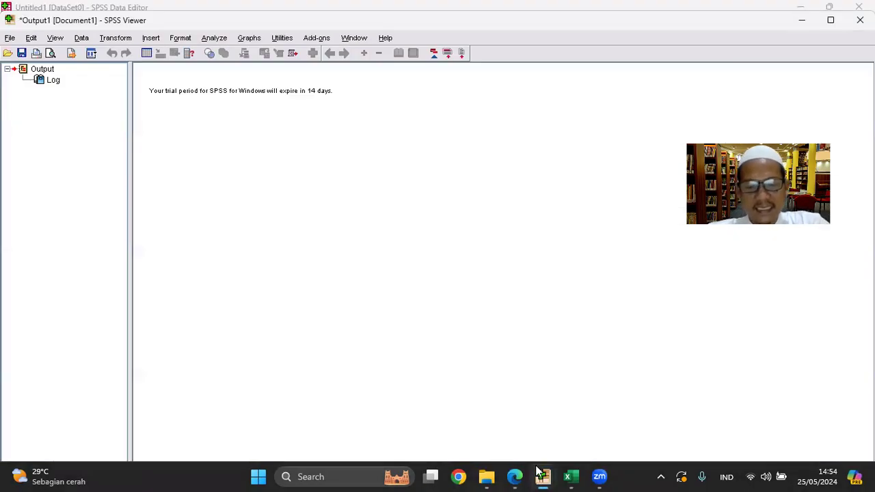
{"action": "mouse_move", "coordinate": [544, 477]}
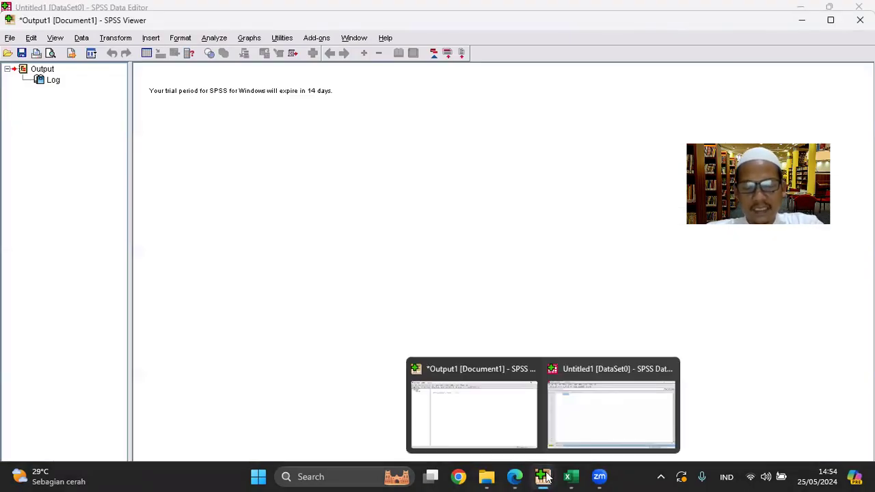
In Excel, copy the student names and scores in B5:C24 of the KASUS1 MODUL3 sheet.
{"action": "left_click", "coordinate": [574, 477]}
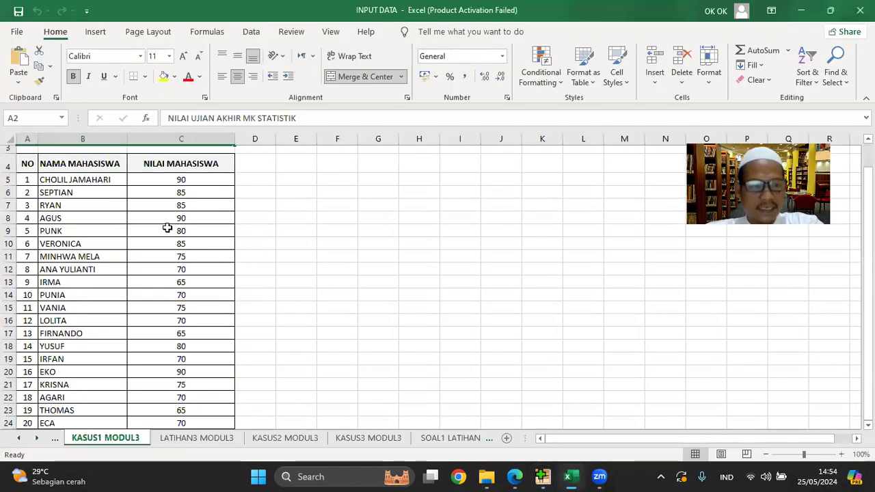
{"action": "left_click", "coordinate": [48, 179]}
{"action": "mouse_move", "coordinate": [49, 179]}
{"action": "left_mouse_down"}
{"action": "mouse_move", "coordinate": [121, 178]}
{"action": "mouse_move", "coordinate": [162, 192]}
{"action": "mouse_move", "coordinate": [183, 258]}
{"action": "mouse_move", "coordinate": [198, 439]}
{"action": "mouse_move", "coordinate": [187, 356]}
{"action": "left_mouse_up"}
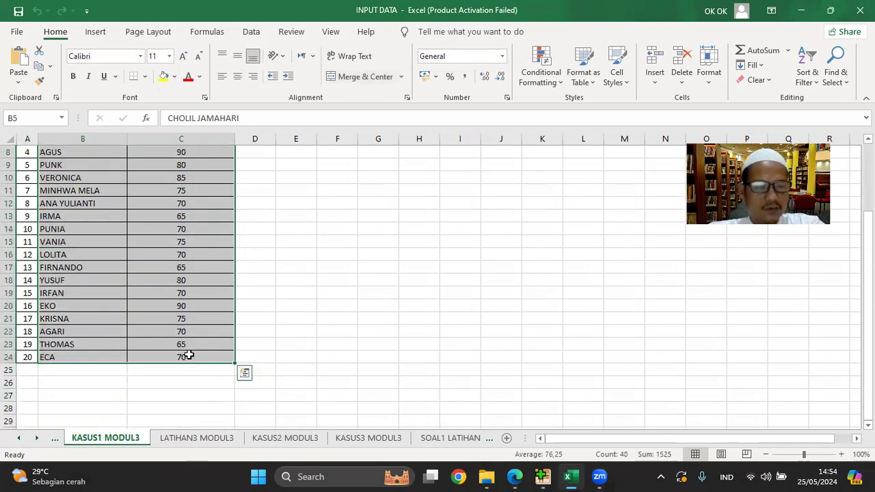
{"action": "left_click", "coordinate": [40, 65]}
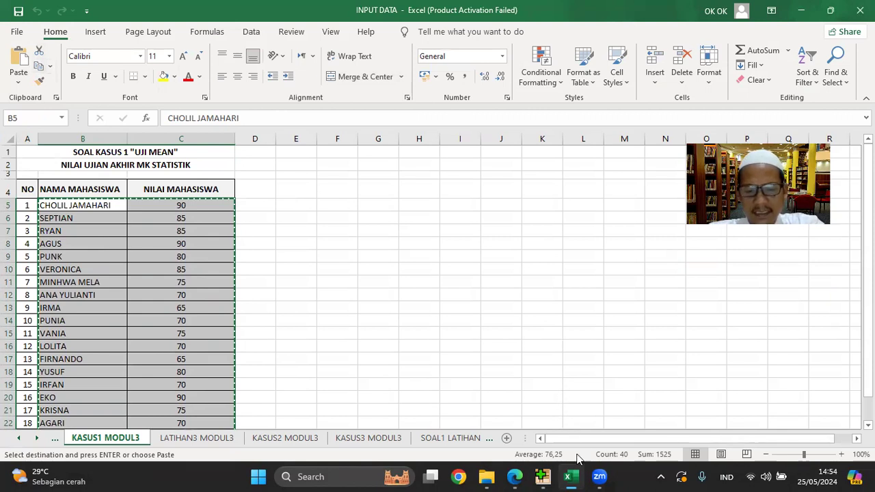
Paste the copied names and scores into the SPSS data sheet, starting at row 1 of the first column.
{"action": "mouse_move", "coordinate": [545, 476]}
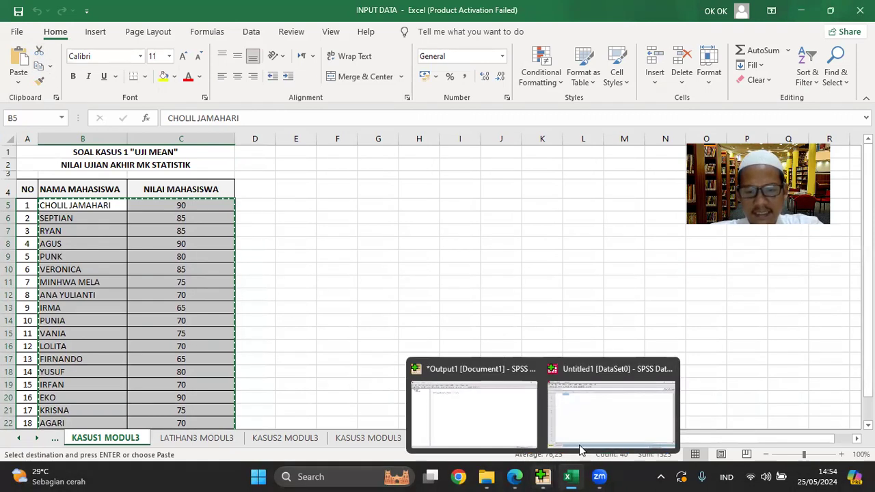
{"action": "left_click", "coordinate": [621, 410]}
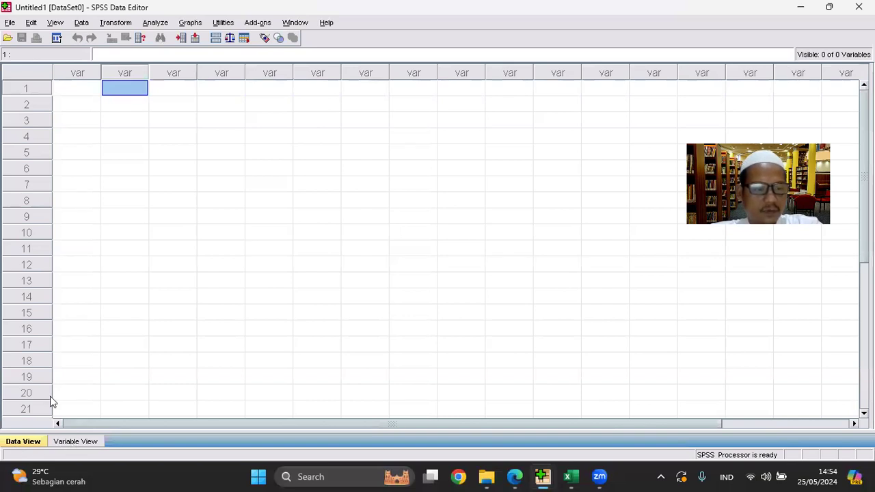
{"action": "left_click", "coordinate": [89, 89]}
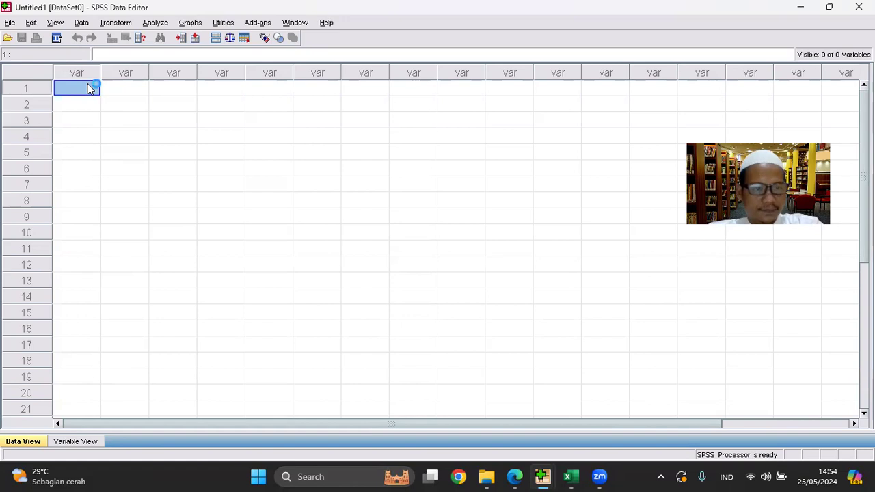
{"action": "right_click", "coordinate": [89, 89]}
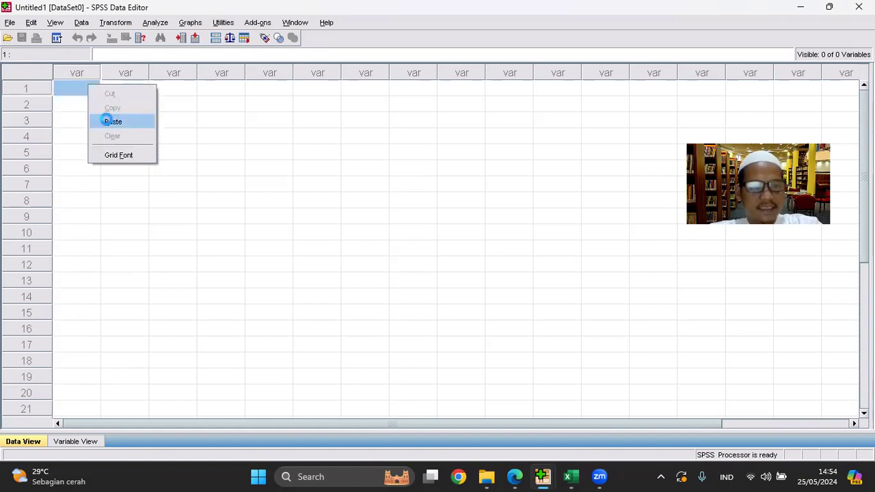
{"action": "left_click", "coordinate": [110, 122]}
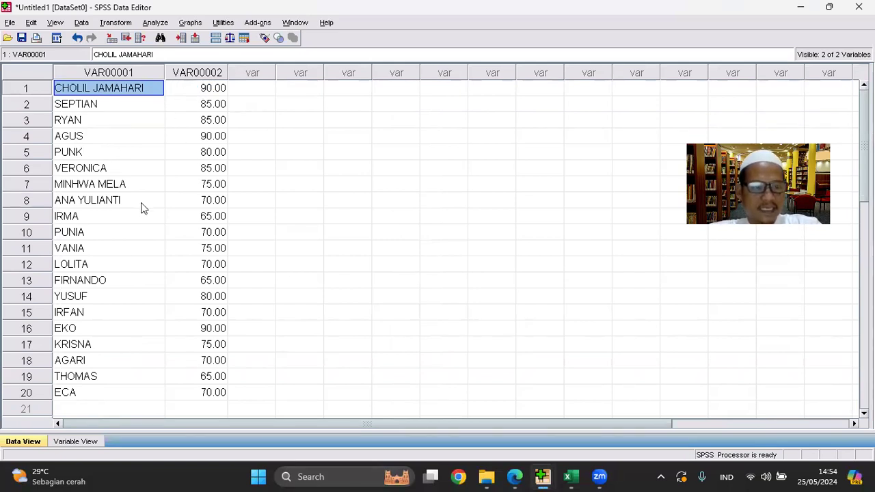
Rename the first variable NAMA and the second NILAI, and return to the data sheet.
{"action": "left_click", "coordinate": [81, 442]}
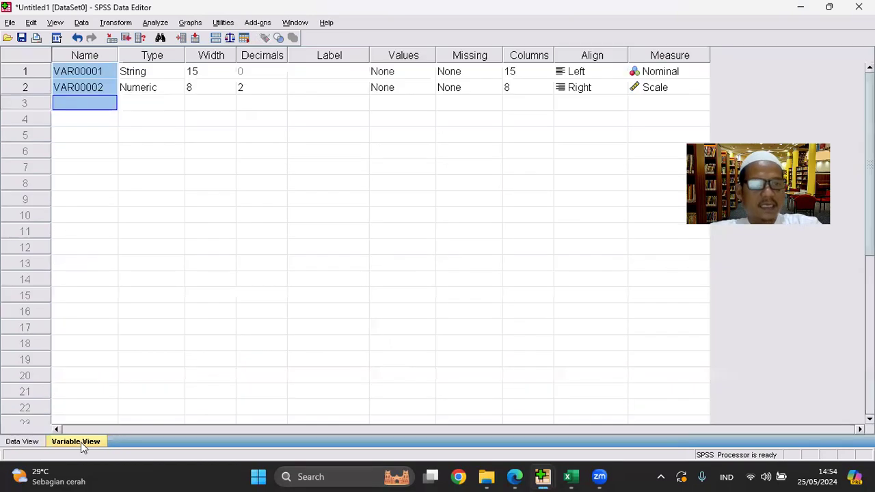
{"action": "left_click", "coordinate": [103, 72]}
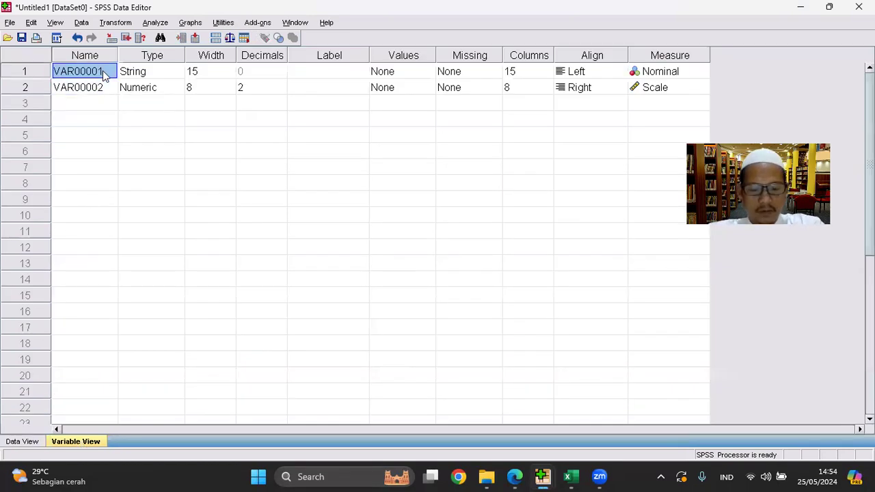
{"action": "type", "text": "NAMA"}
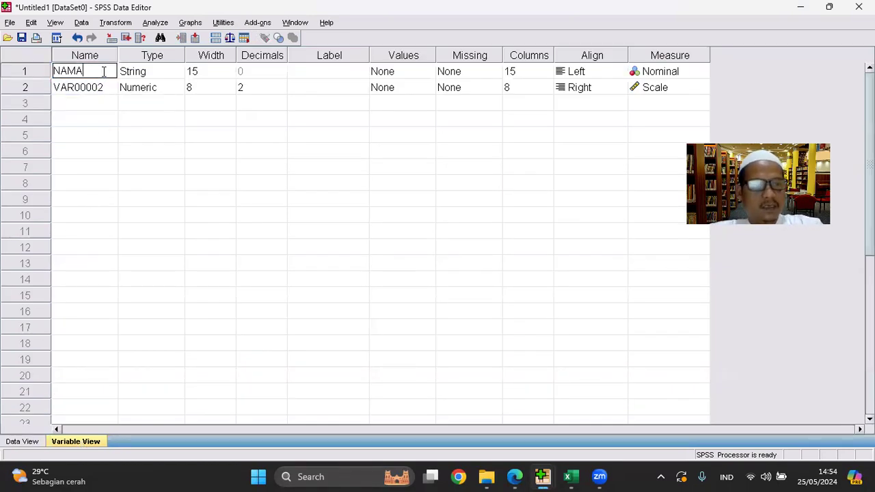
{"action": "left_click", "coordinate": [96, 90]}
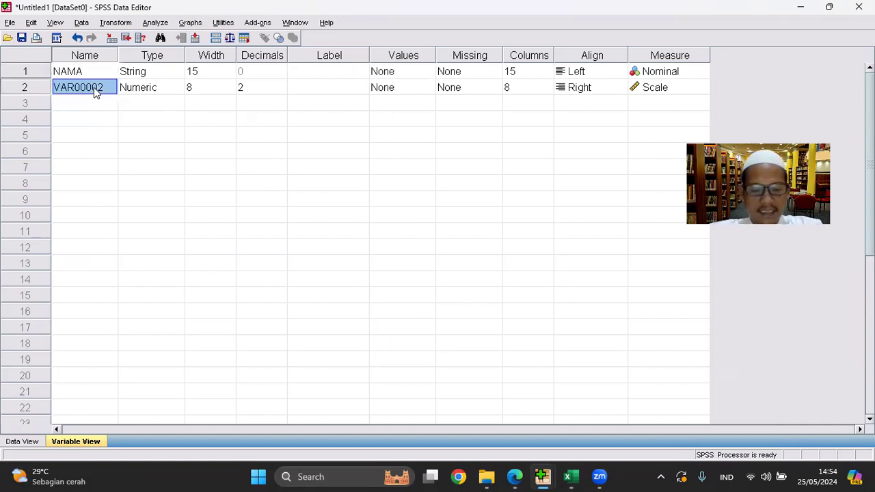
{"action": "type", "text": "NILAI"}
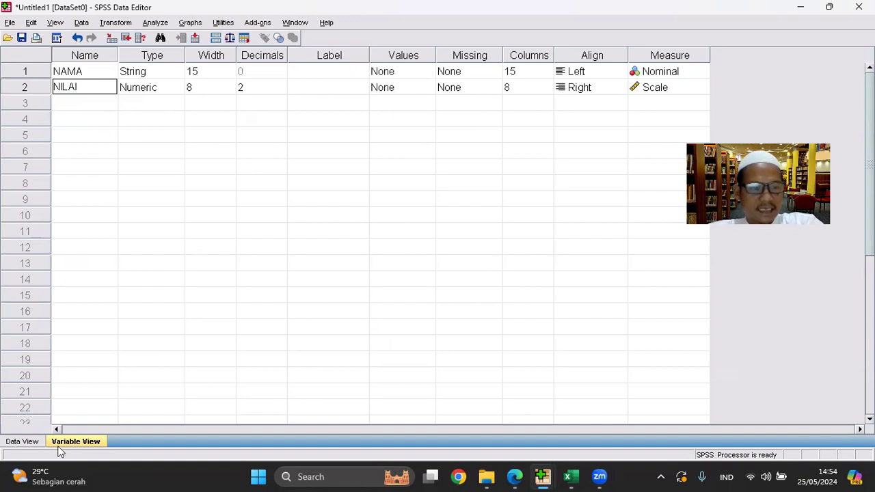
{"action": "left_click", "coordinate": [31, 441]}
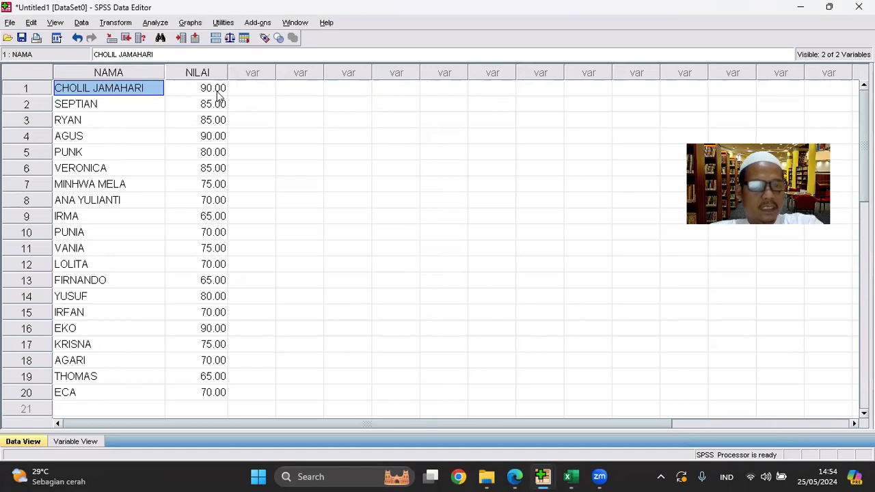
Set the decimals of the NILAI variable to 0 and return to the data sheet.
{"action": "left_click", "coordinate": [79, 442]}
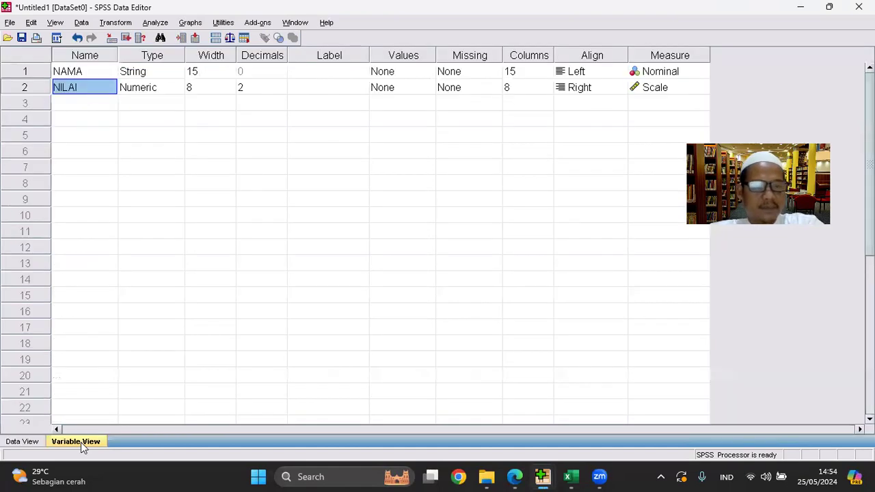
{"action": "left_click", "coordinate": [240, 94]}
{"action": "key", "text": "Down"}
{"action": "key", "text": "Down"}
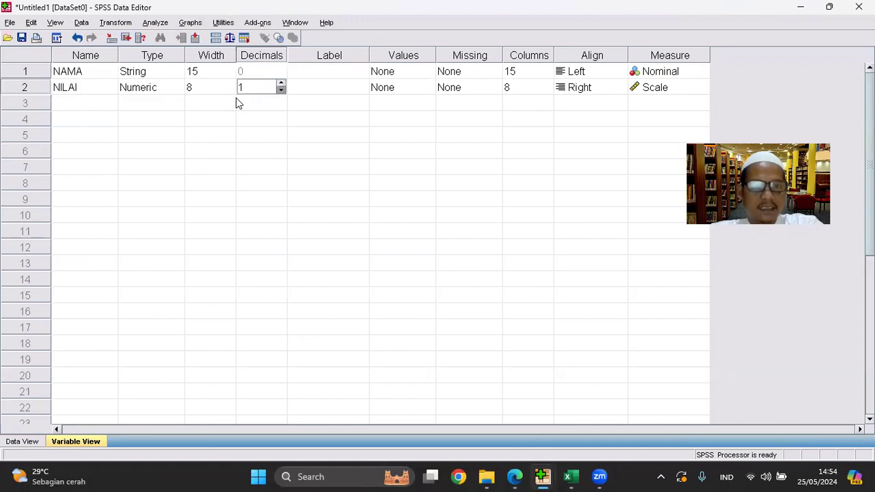
{"action": "left_click", "coordinate": [20, 441]}
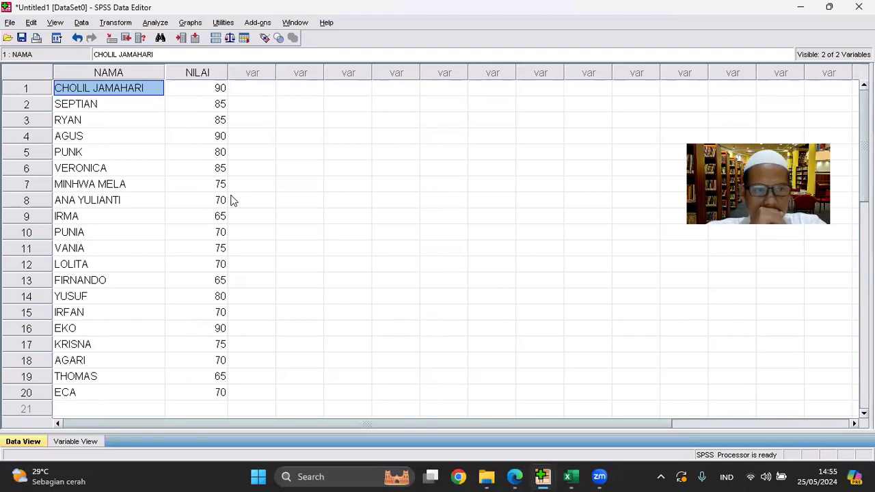
Start a One-Sample T Test and assign NILAI as its test variable.
{"action": "left_click", "coordinate": [157, 23]}
{"action": "mouse_move", "coordinate": [226, 85]}
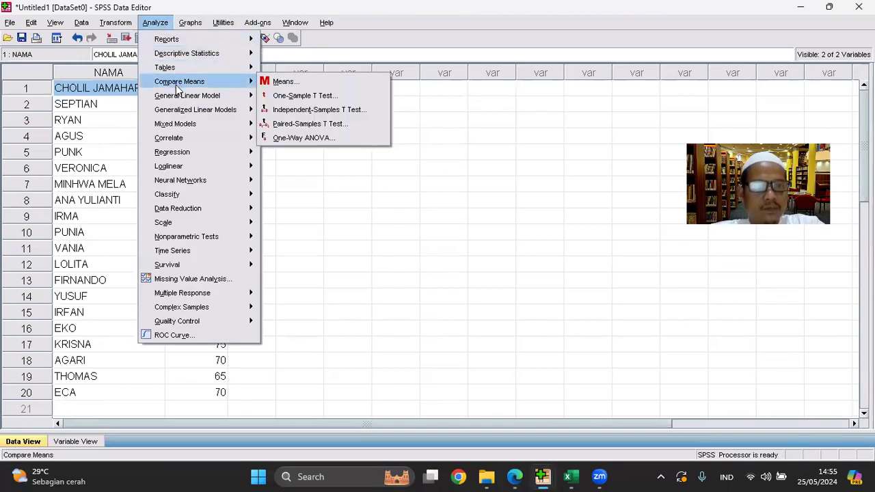
{"action": "key", "text": "Right"}
{"action": "key", "text": "Down"}
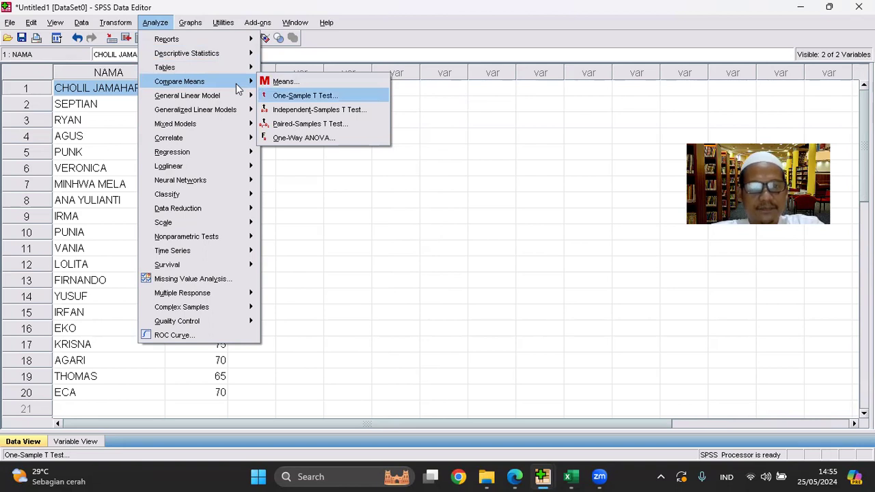
{"action": "key", "text": "Return"}
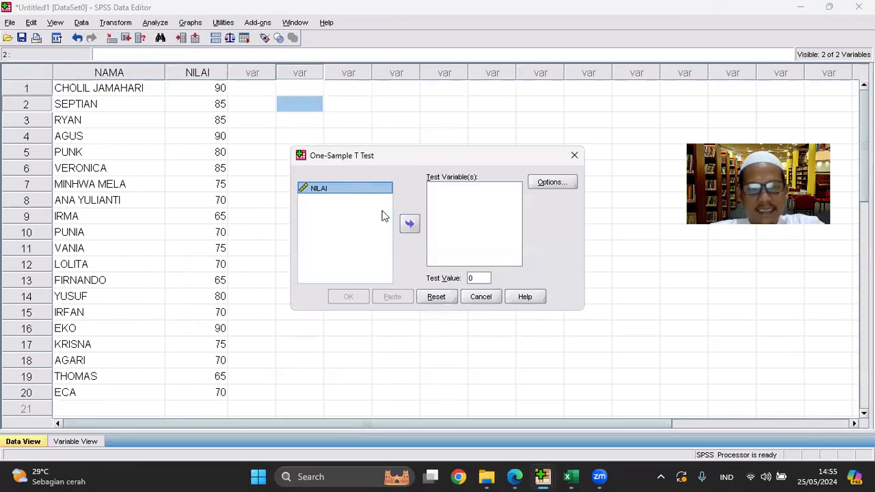
{"action": "left_click", "coordinate": [404, 226]}
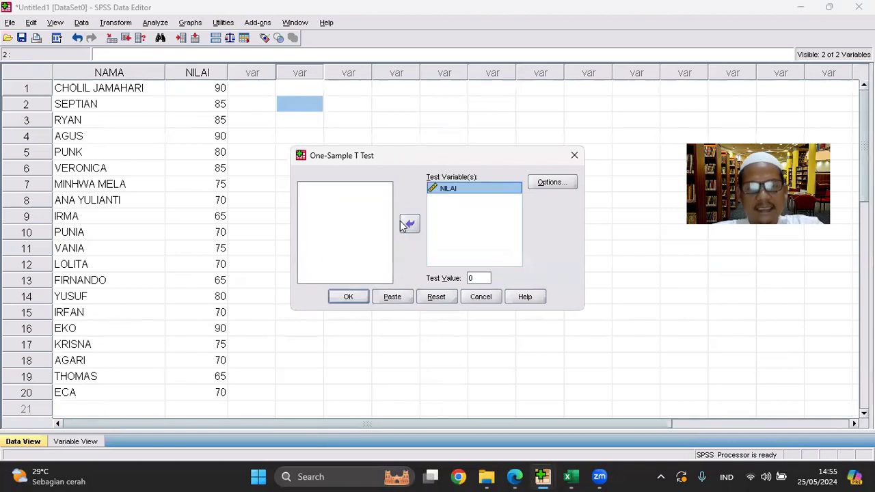
{"action": "left_click", "coordinate": [483, 190]}
Set the test value of the One-Sample T Test to 80.
{"action": "double_click", "coordinate": [480, 279]}
{"action": "key", "text": "BackSpace"}
{"action": "type", "text": "80"}
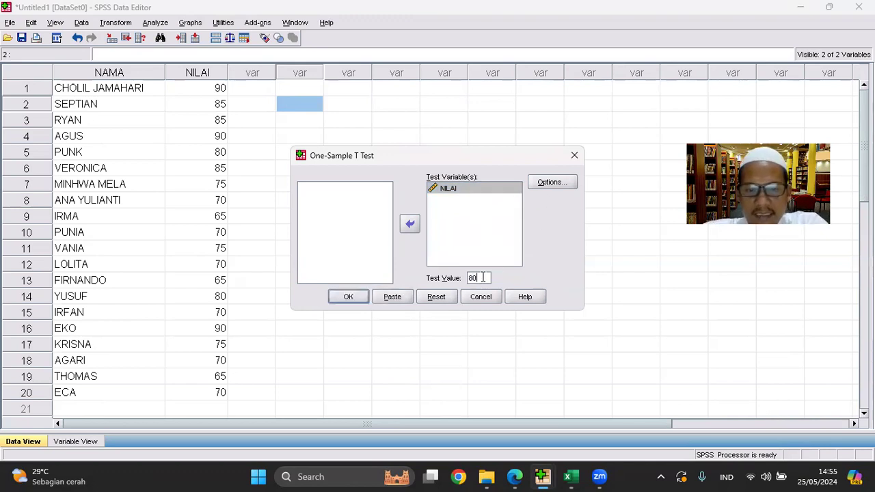
{"action": "double_click", "coordinate": [478, 278]}
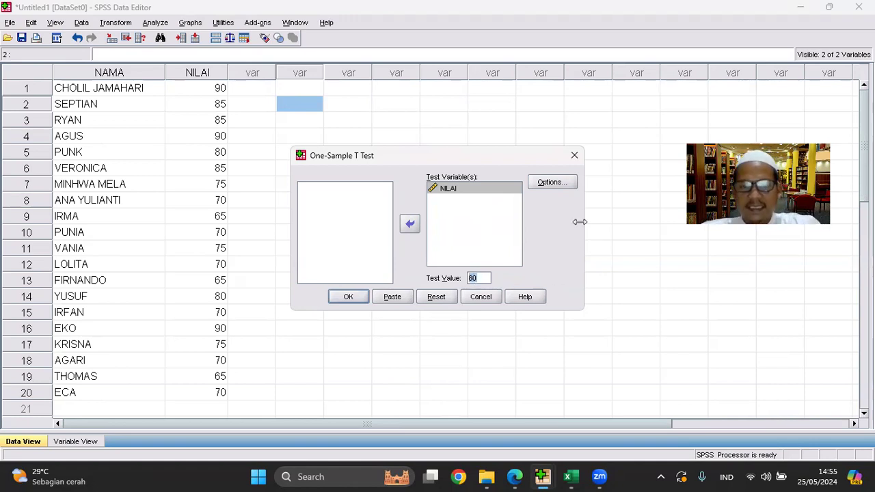
Set the t test's confidence interval to 90% and accept the options.
{"action": "left_click", "coordinate": [553, 183]}
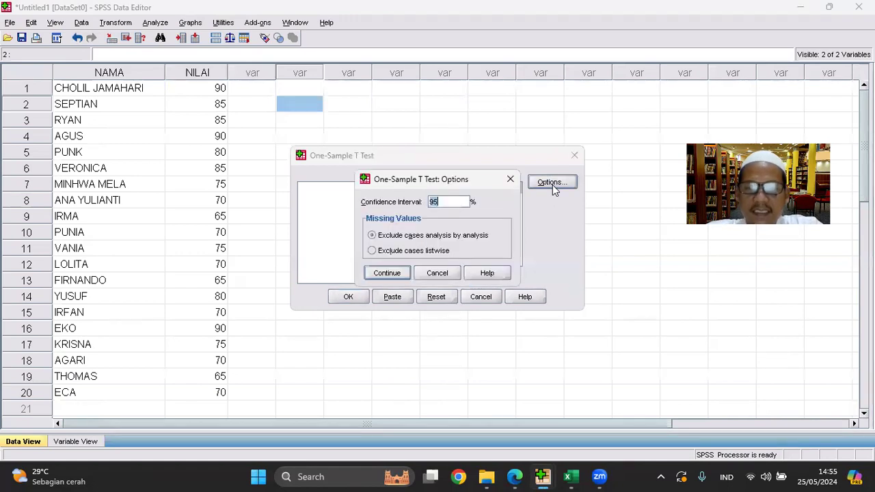
{"action": "left_click", "coordinate": [443, 202]}
{"action": "key", "text": "BackSpace"}
{"action": "type", "text": "0"}
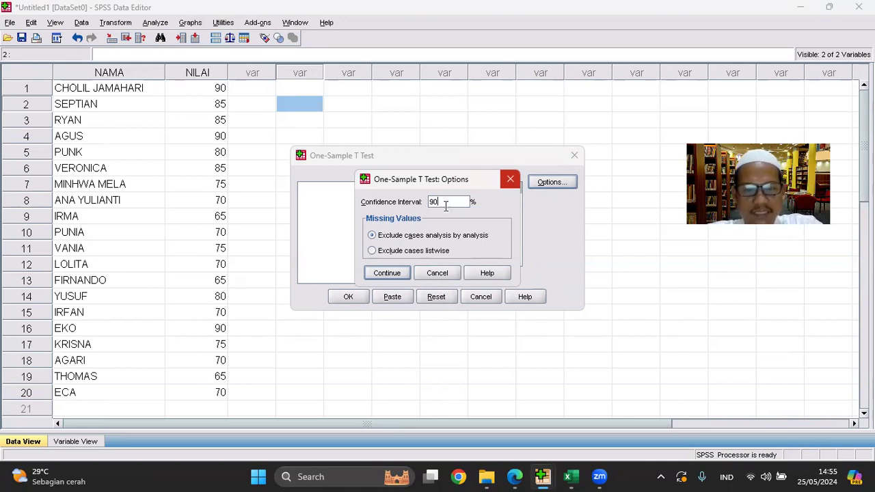
{"action": "left_click", "coordinate": [390, 272]}
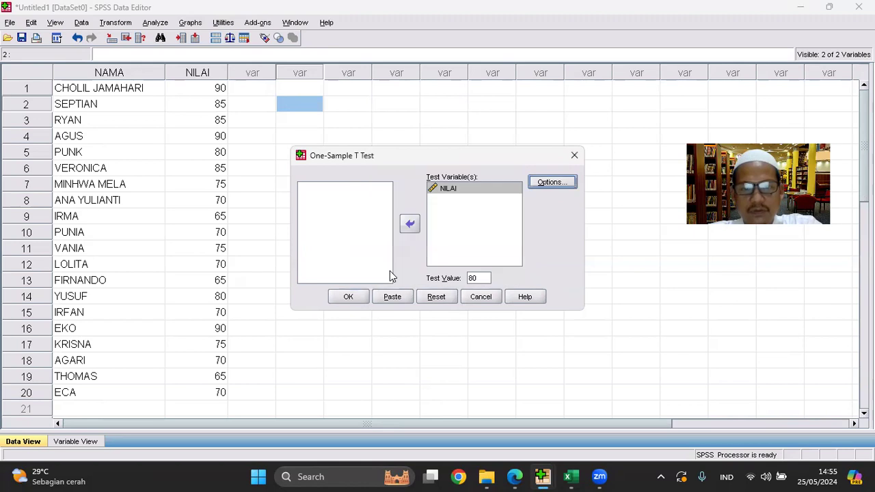
Run the One-Sample T Test on NILAI and bring up its output window.
{"action": "left_click", "coordinate": [347, 297]}
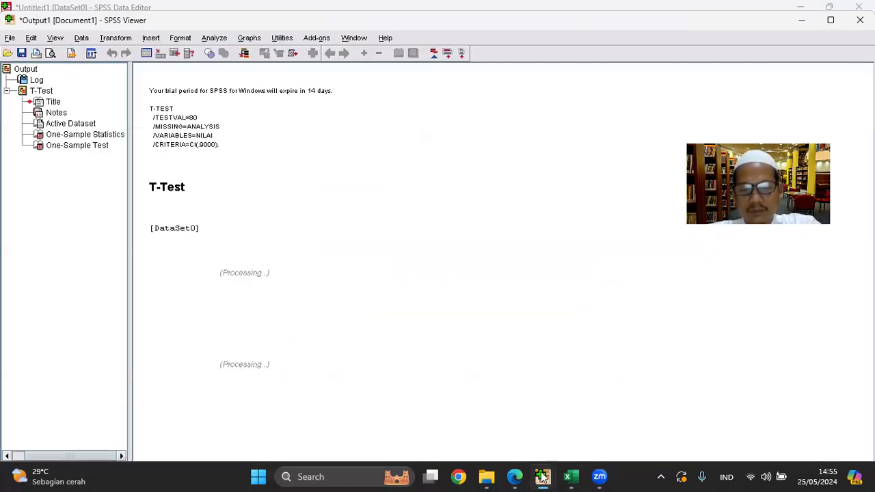
{"action": "mouse_move", "coordinate": [541, 476]}
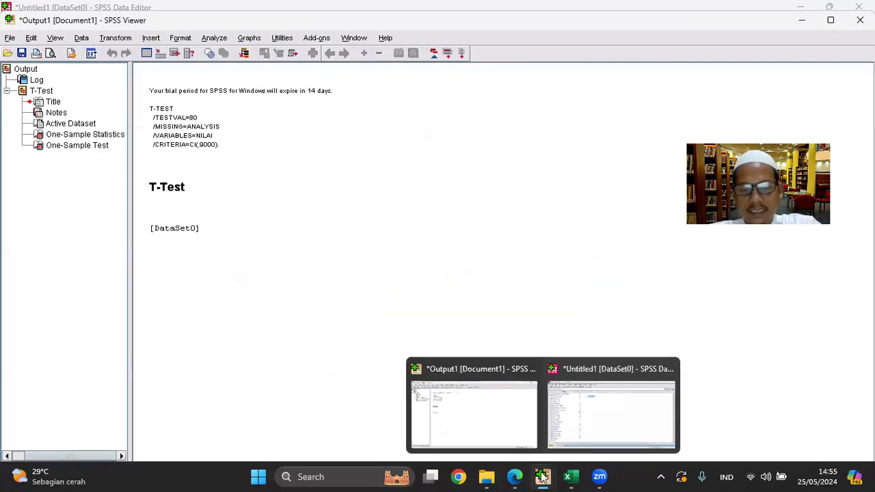
{"action": "left_click", "coordinate": [476, 403]}
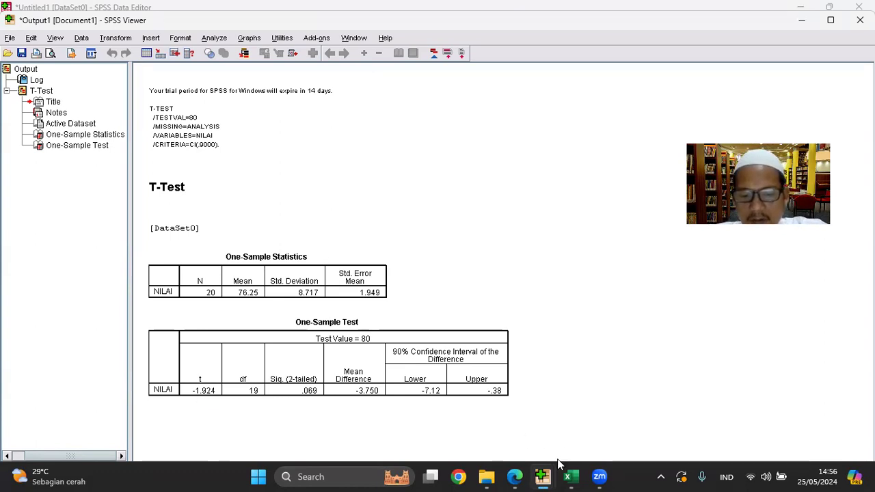
Switch to the MODUL 3 PDF in Edge and find the interpretation section of the first case on page 9.
{"action": "mouse_move", "coordinate": [542, 476]}
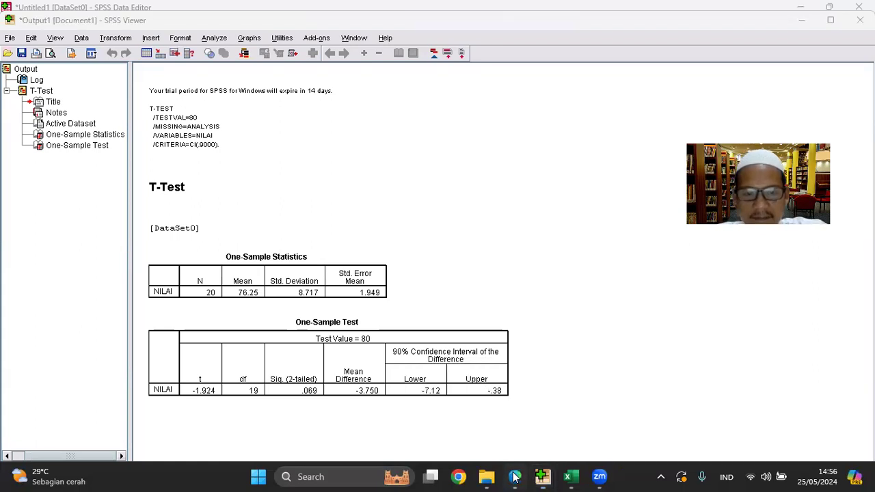
{"action": "left_click", "coordinate": [514, 477]}
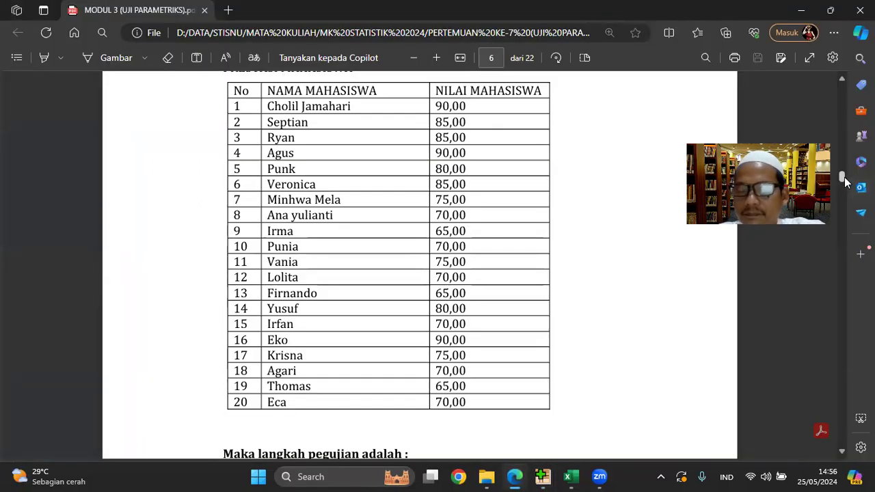
{"action": "scroll", "coordinate": [844, 177], "scroll_direction": "down", "scroll_amount": 1}
{"action": "scroll", "coordinate": [844, 178], "scroll_direction": "down", "scroll_amount": 3}
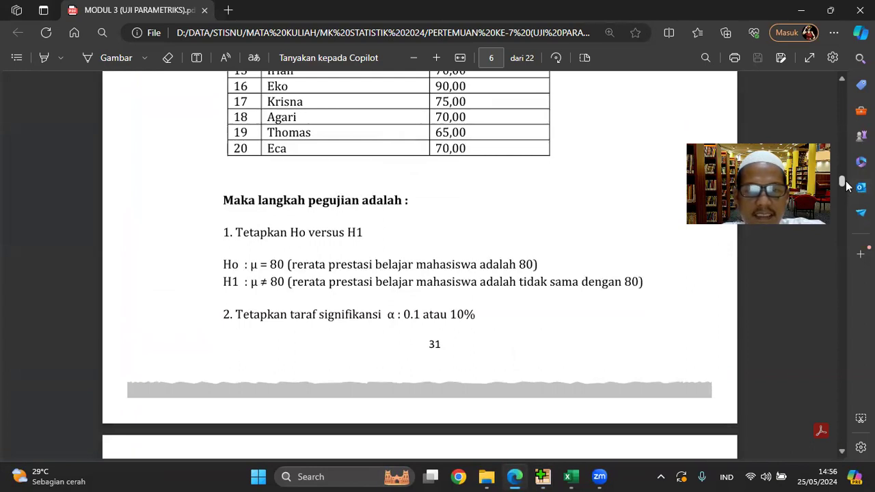
{"action": "scroll", "coordinate": [845, 181], "scroll_direction": "down", "scroll_amount": 8}
{"action": "scroll", "coordinate": [852, 194], "scroll_direction": "down", "scroll_amount": 15}
{"action": "scroll", "coordinate": [437, 273], "scroll_direction": "up", "scroll_amount": 3}
{"action": "scroll", "coordinate": [437, 273], "scroll_direction": "down", "scroll_amount": 3}
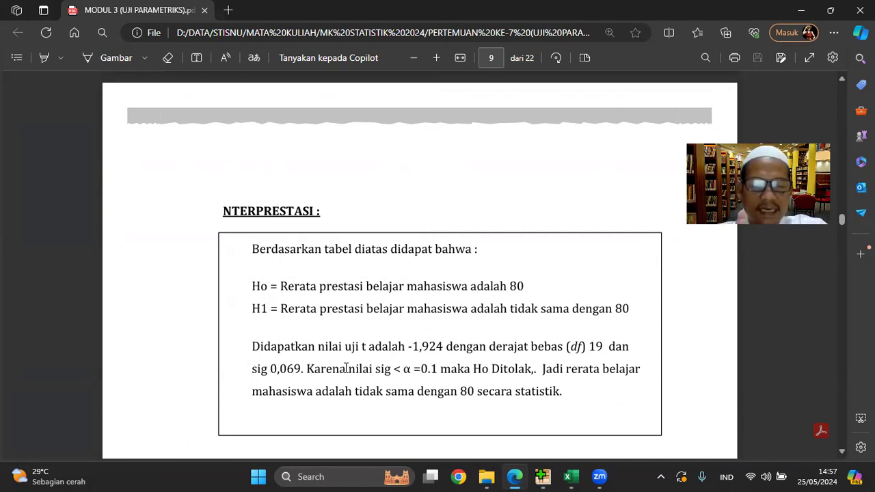
Examine the significance value and the rejection rule against α in the interpretation paragraph.
{"action": "left_click_drag", "start_coordinate": [373, 369], "coordinate": [384, 370]}
{"action": "right_click", "coordinate": [362, 369]}
{"action": "left_click", "coordinate": [349, 354]}
{"action": "left_click_drag", "start_coordinate": [272, 369], "coordinate": [301, 370]}
{"action": "right_click", "coordinate": [441, 369]}
{"action": "left_click", "coordinate": [581, 335]}
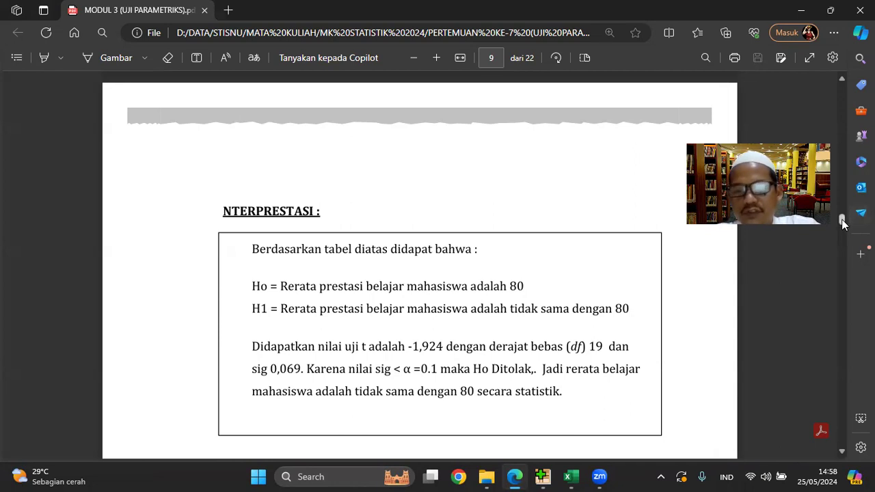
Move on in the PDF past section B to KASUS 2 and its testing steps on page 13.
{"action": "left_click_drag", "start_coordinate": [842, 222], "coordinate": [852, 258]}
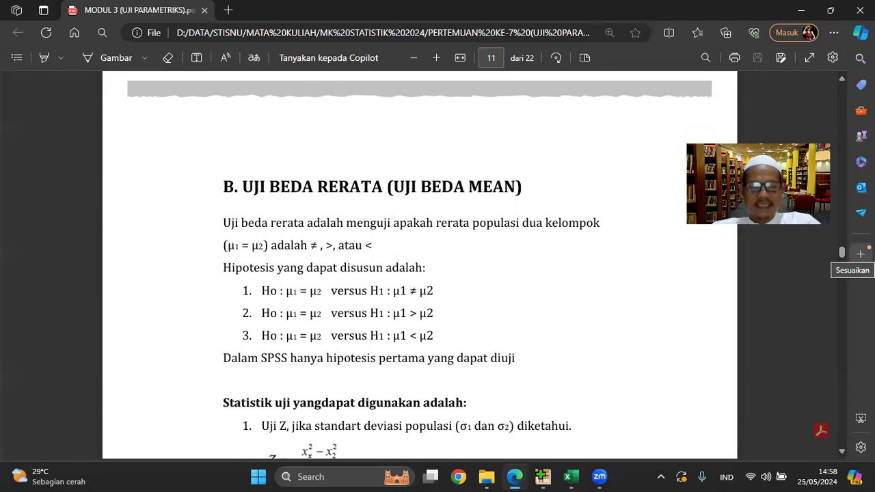
{"action": "left_click_drag", "start_coordinate": [842, 255], "coordinate": [852, 281]}
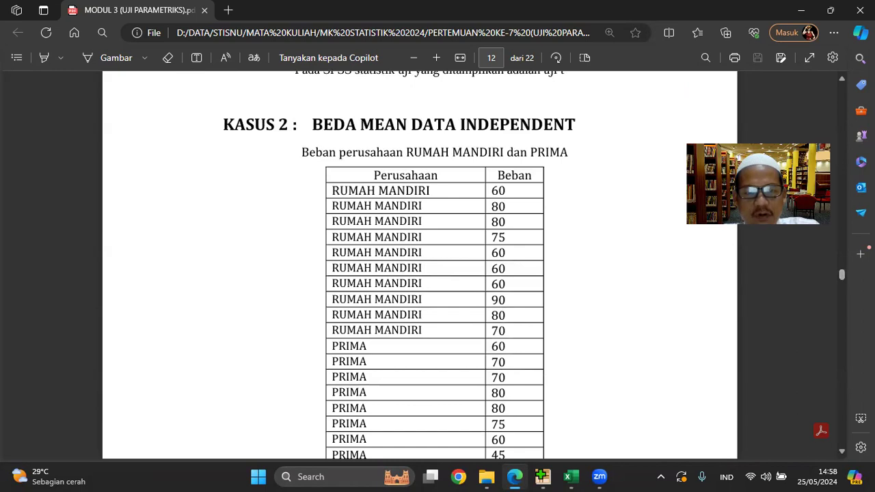
{"action": "left_click_drag", "start_coordinate": [844, 279], "coordinate": [845, 291]}
{"action": "left_click", "coordinate": [845, 290]}
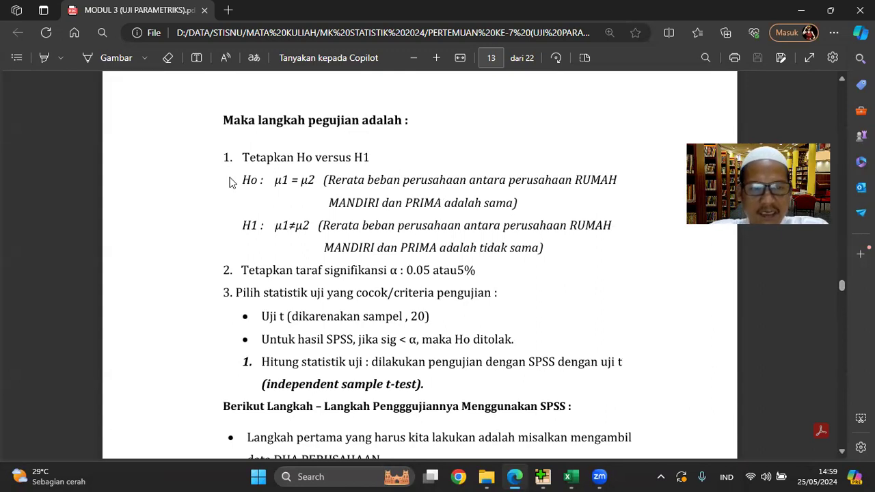
Examine the Ho and H1 hypotheses, the t-test choice and the decision rule of KASUS 2, and review its data table.
{"action": "left_click_drag", "start_coordinate": [238, 180], "coordinate": [578, 193]}
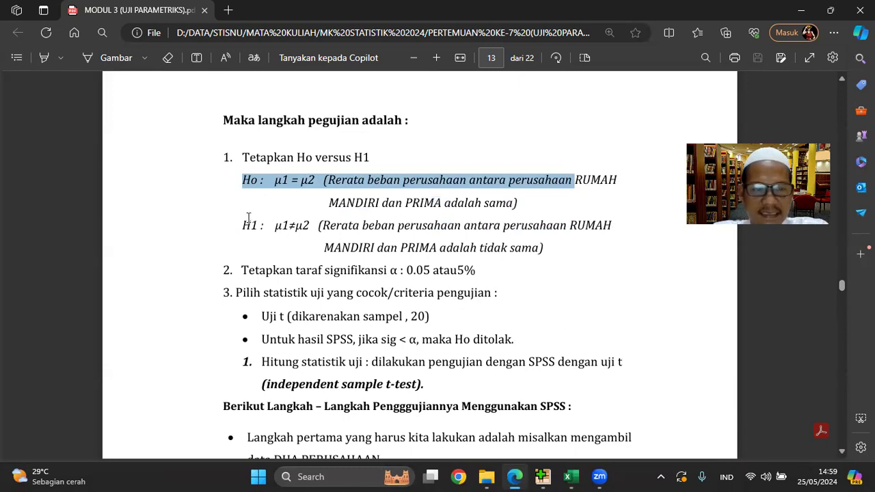
{"action": "left_click_drag", "start_coordinate": [241, 225], "coordinate": [544, 248]}
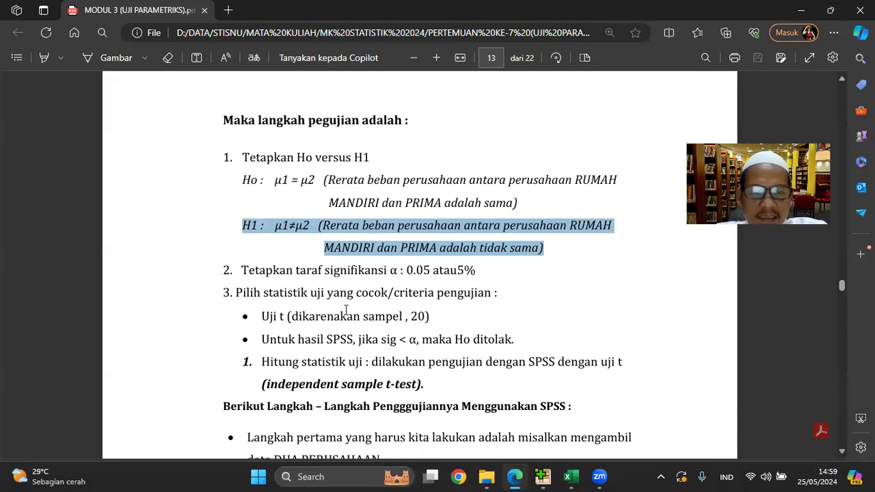
{"action": "left_click_drag", "start_coordinate": [262, 317], "coordinate": [478, 311]}
{"action": "left_click_drag", "start_coordinate": [261, 339], "coordinate": [540, 340]}
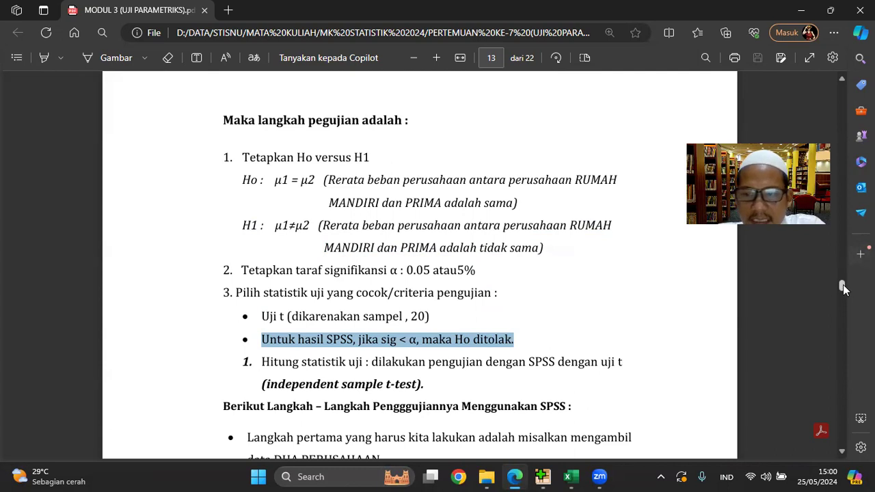
{"action": "left_click_drag", "start_coordinate": [843, 290], "coordinate": [830, 276]}
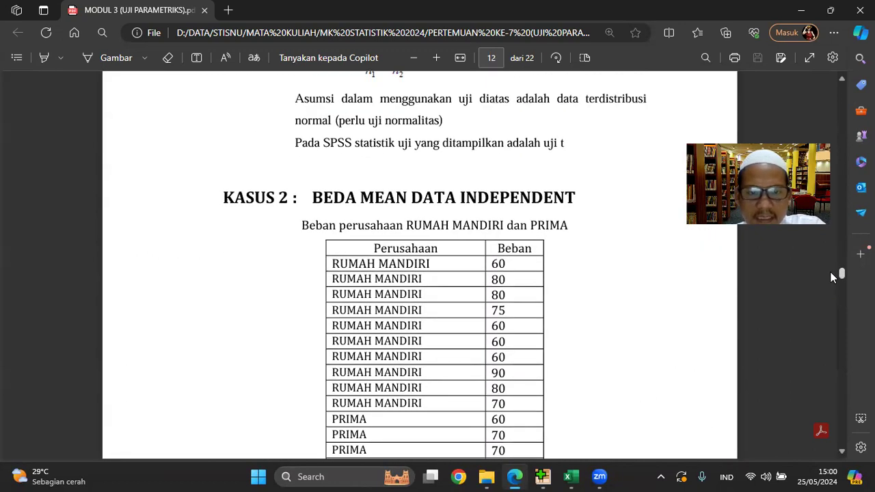
{"action": "scroll", "coordinate": [829, 274], "scroll_direction": "down", "scroll_amount": 3}
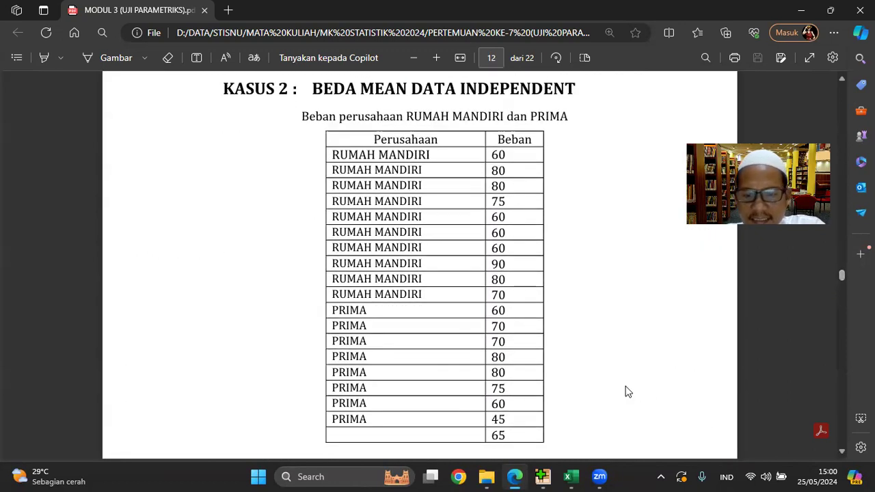
Switch to Excel and copy the BEBAN and PERUSAHAAN data in B5:C24 of the KASUS2 MODUL3 sheet.
{"action": "left_click", "coordinate": [567, 476]}
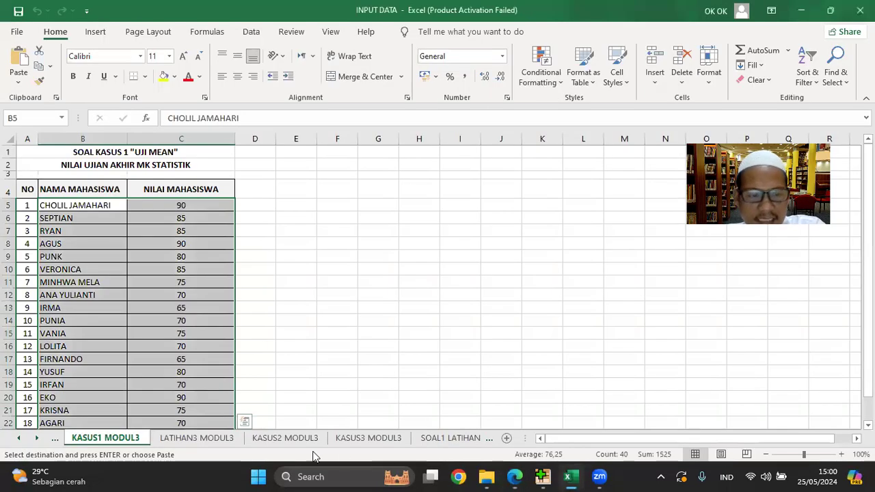
{"action": "left_click", "coordinate": [258, 440]}
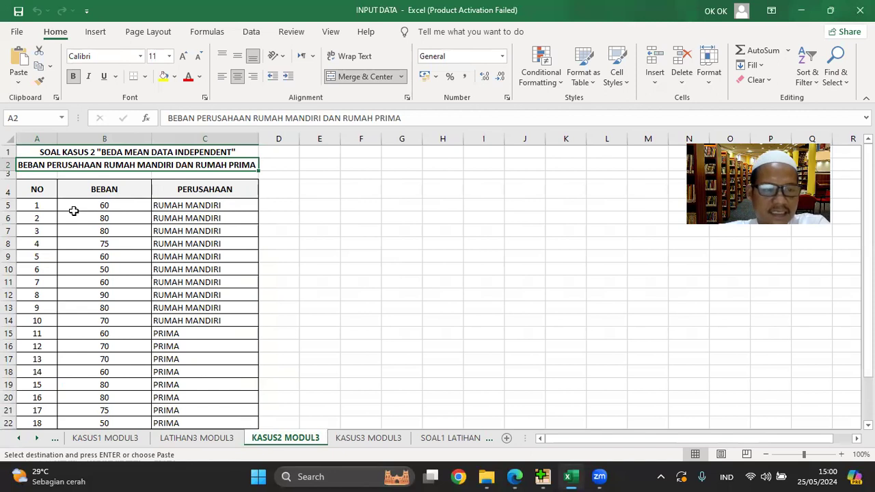
{"action": "left_click_drag", "start_coordinate": [78, 214], "coordinate": [214, 396]}
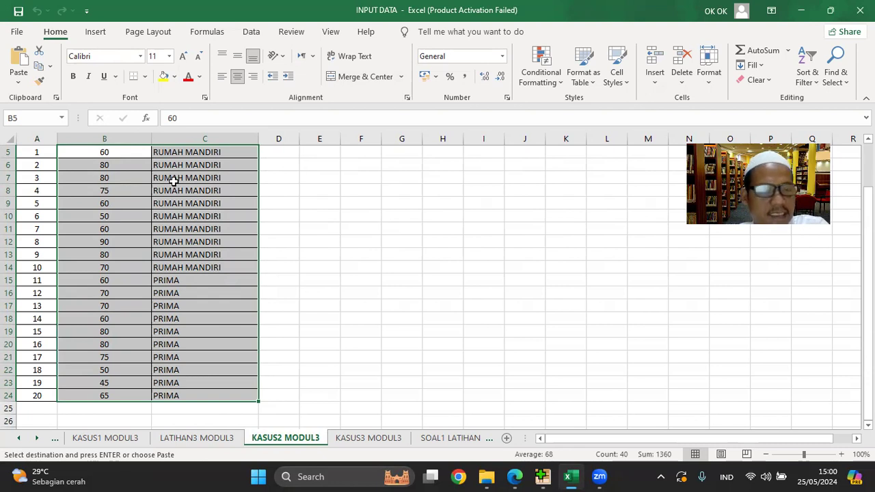
{"action": "left_click", "coordinate": [40, 71]}
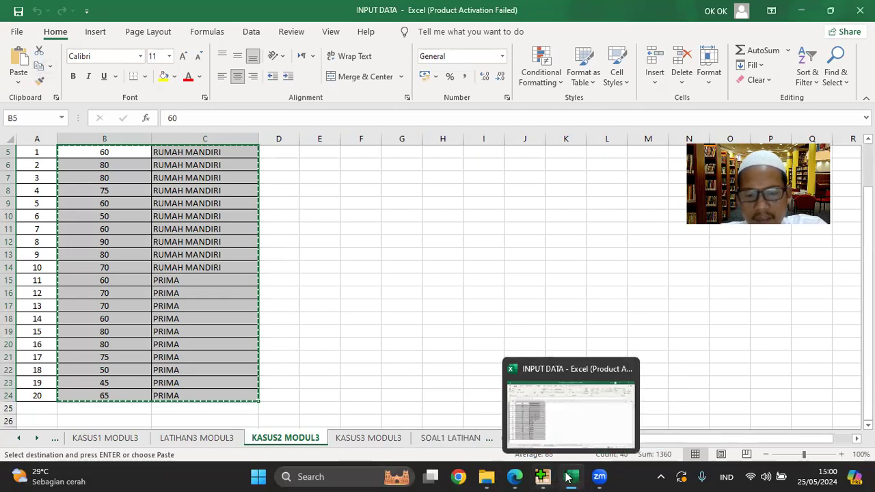
Switch to SPSS and check the T-Test output and the data sheet holding the first case's scores.
{"action": "left_click", "coordinate": [541, 476]}
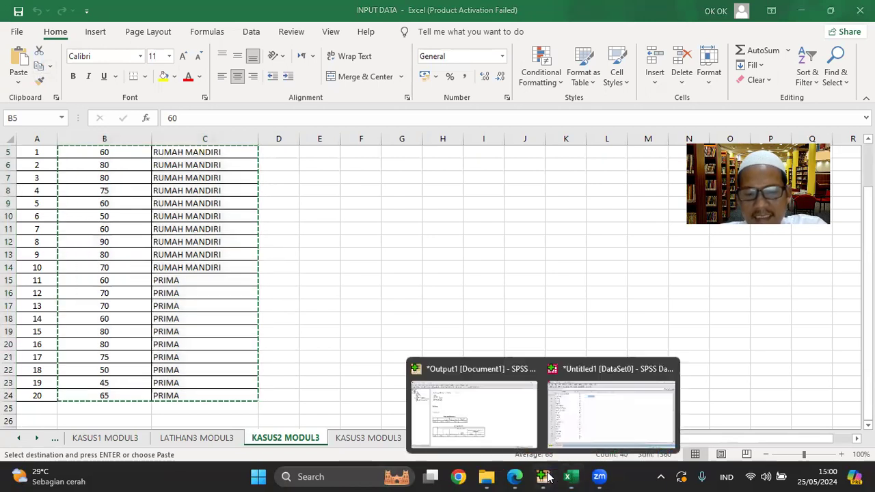
{"action": "left_click", "coordinate": [641, 409]}
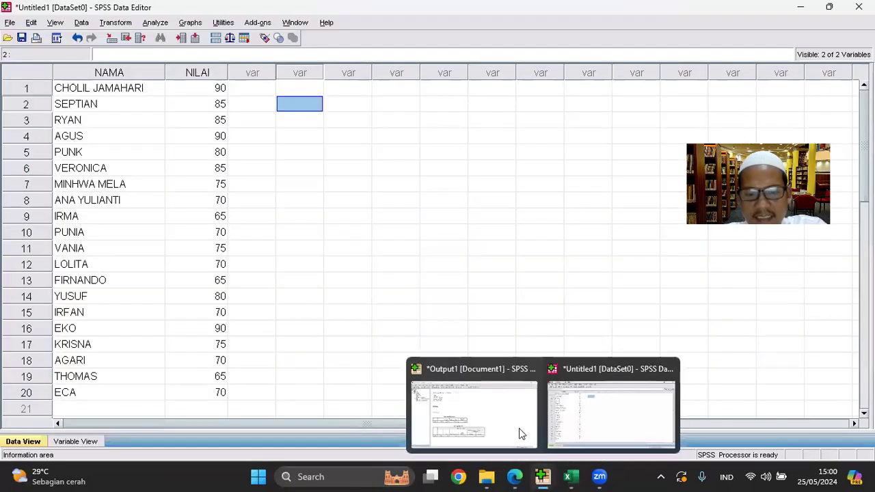
{"action": "left_click", "coordinate": [514, 424]}
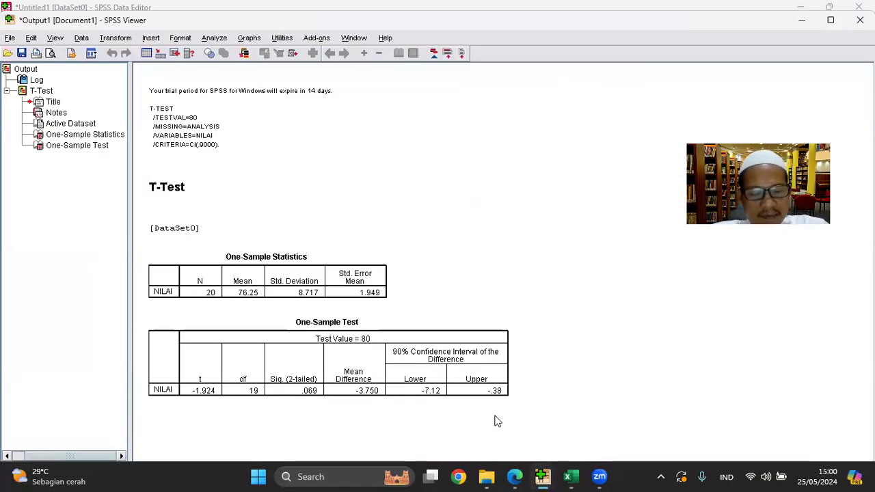
{"action": "left_click", "coordinate": [567, 476]}
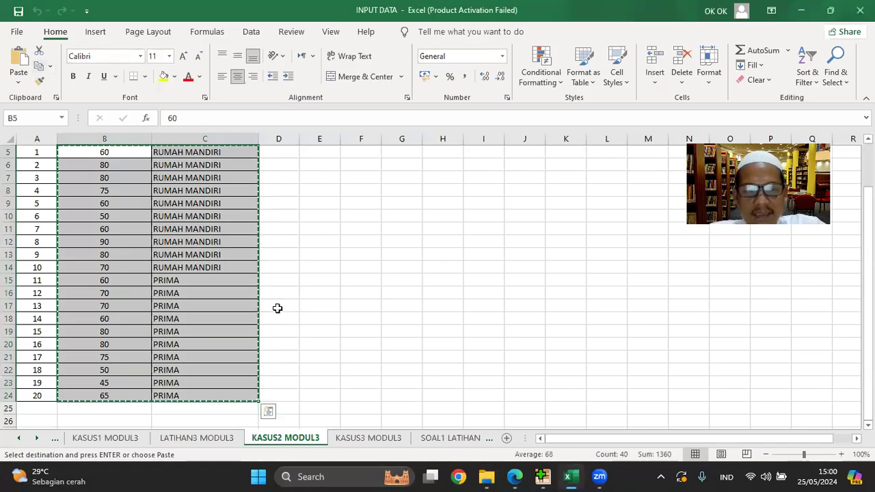
{"action": "left_click", "coordinate": [542, 476]}
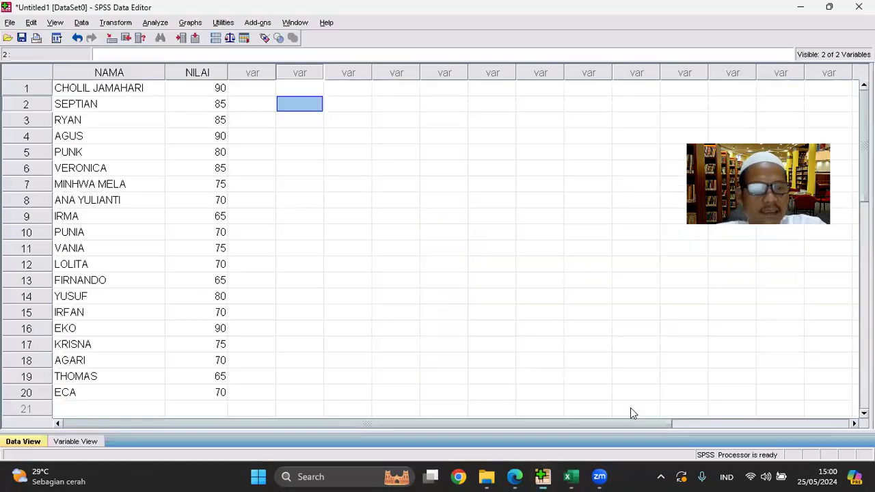
{"action": "left_click", "coordinate": [630, 407]}
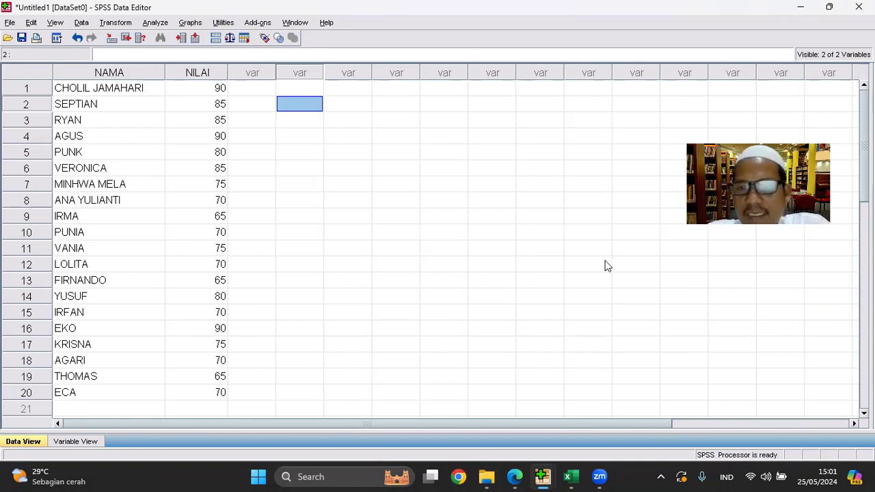
Switch to the SPSS output window holding the T-Test results.
{"action": "mouse_move", "coordinate": [541, 476]}
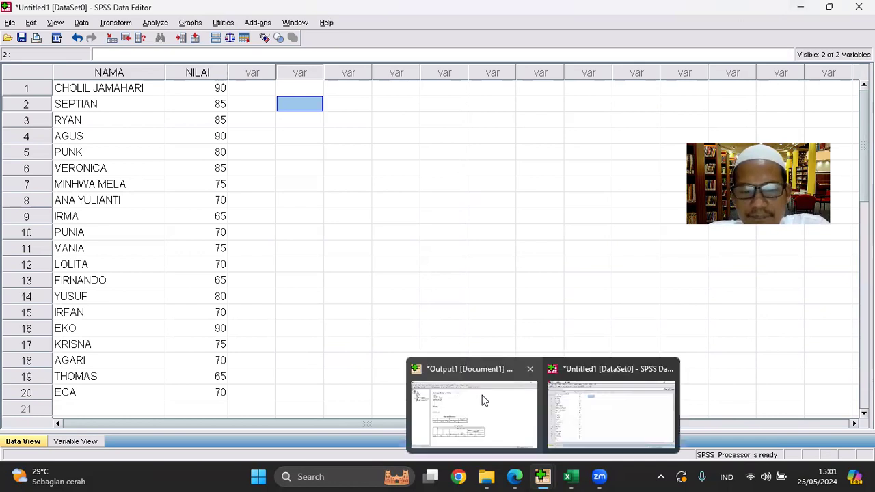
{"action": "left_click", "coordinate": [483, 398]}
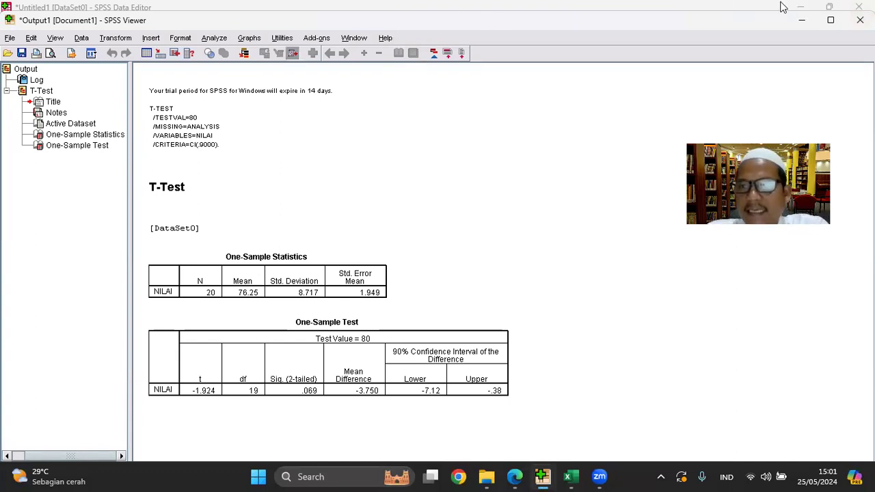
{"action": "left_click", "coordinate": [860, 20]}
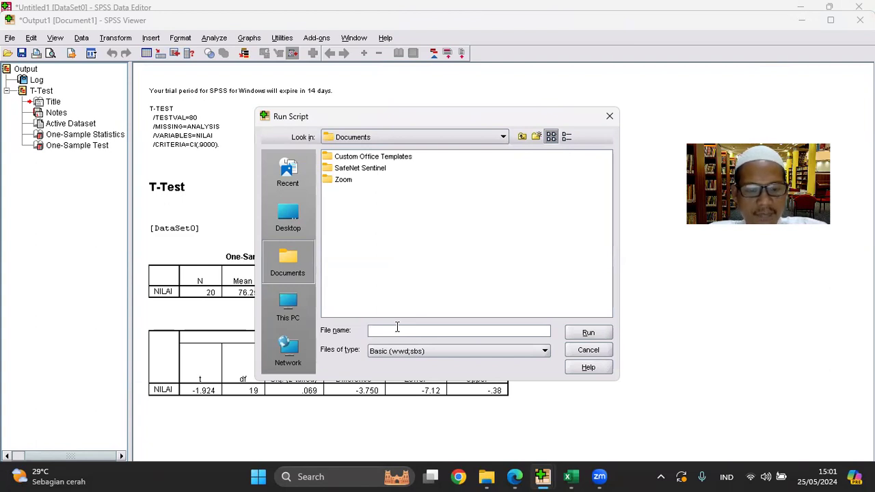
{"action": "type", "text": "KA"}
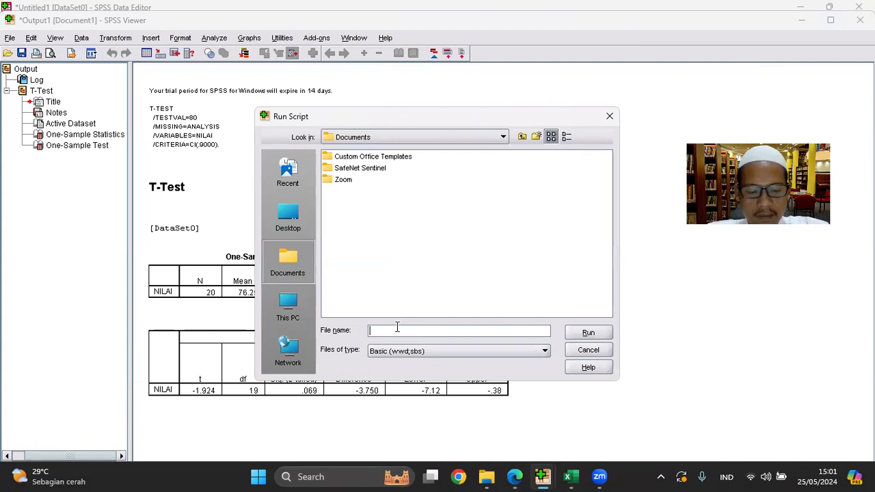
{"action": "type", "text": "SIL H"}
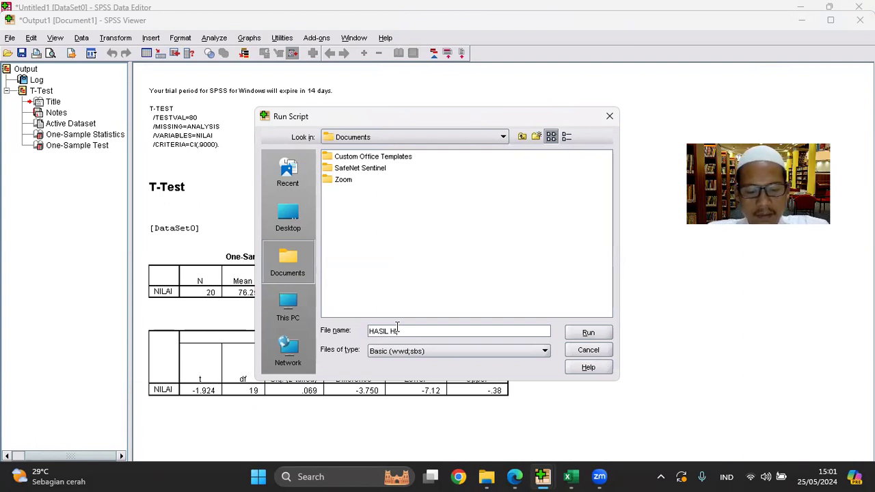
{"action": "type", "text": "ITUNG KASUS1 (NILAI"}
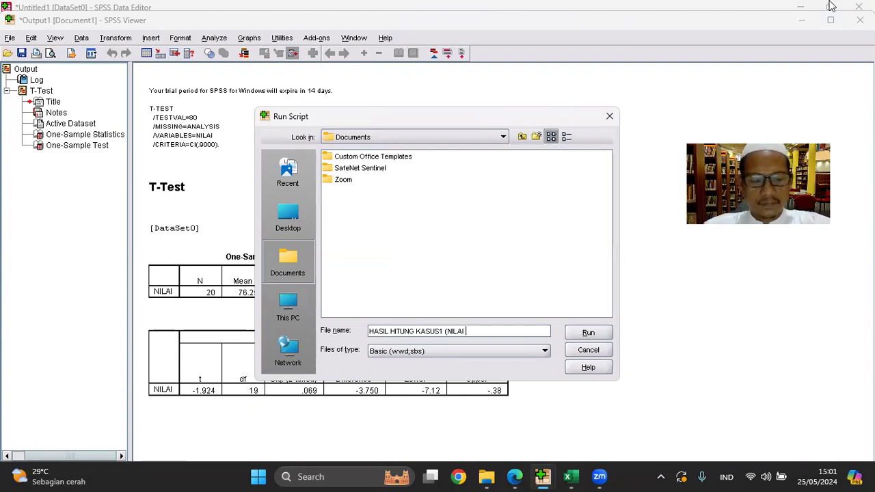
{"action": "type", "text": "STATIS"}
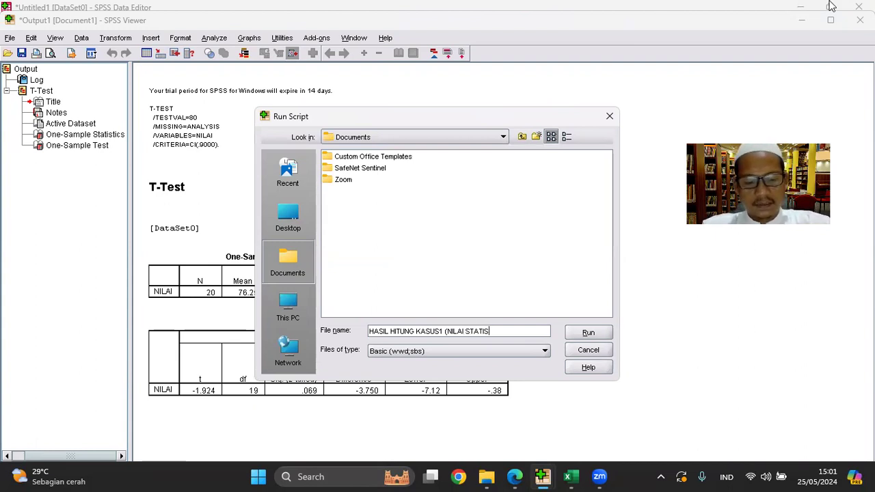
{"action": "type", "text": "TIK)"}
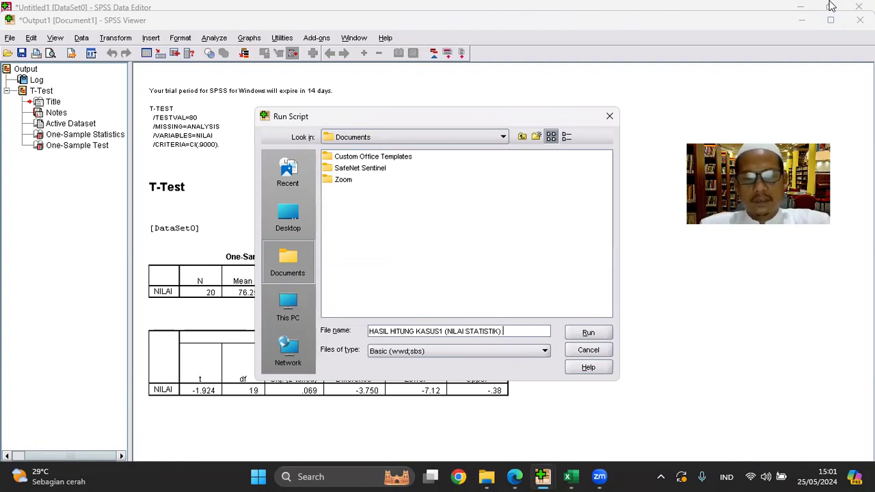
{"action": "type", "text": " MODUL 3"}
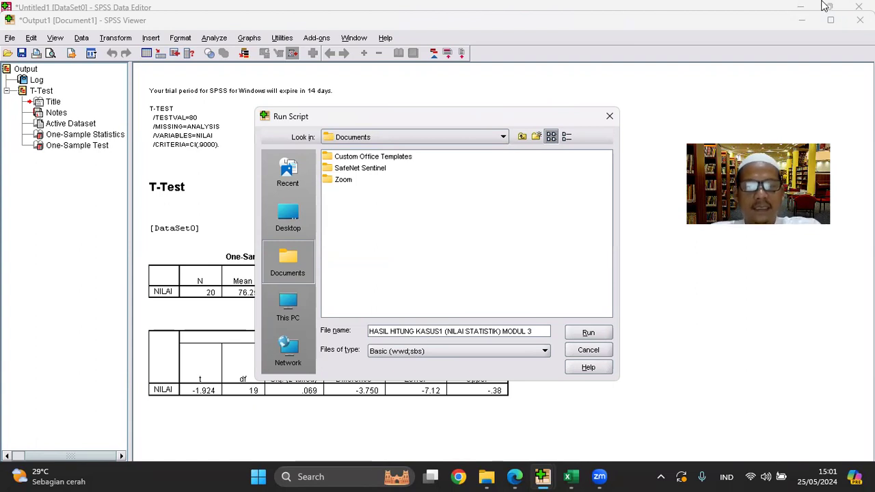
{"action": "left_click", "coordinate": [503, 136]}
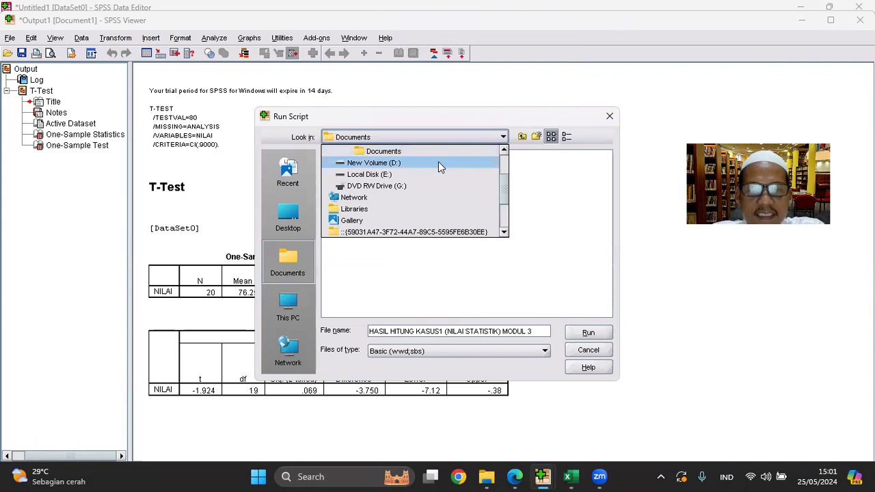
{"action": "left_click", "coordinate": [387, 163]}
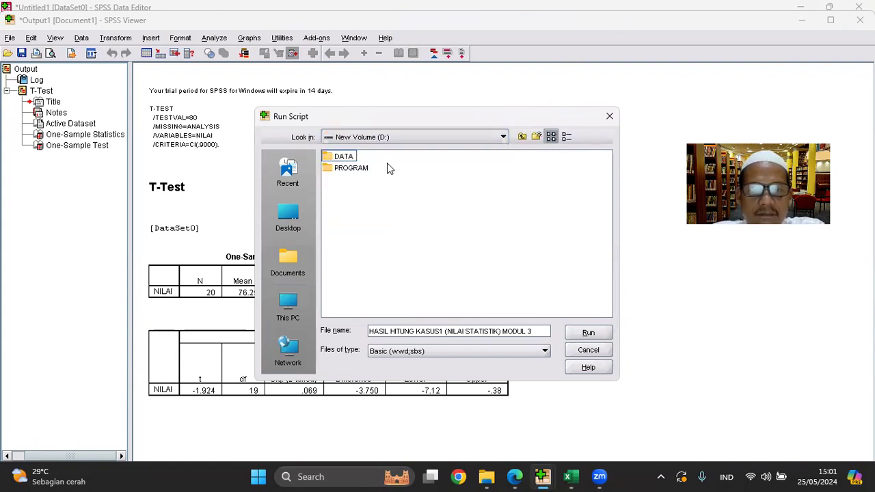
{"action": "left_click", "coordinate": [596, 335]}
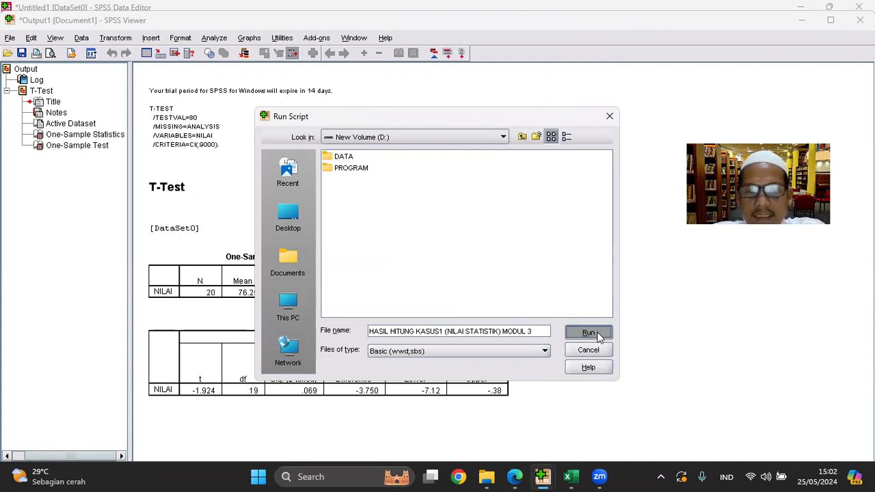
{"action": "left_click", "coordinate": [442, 291]}
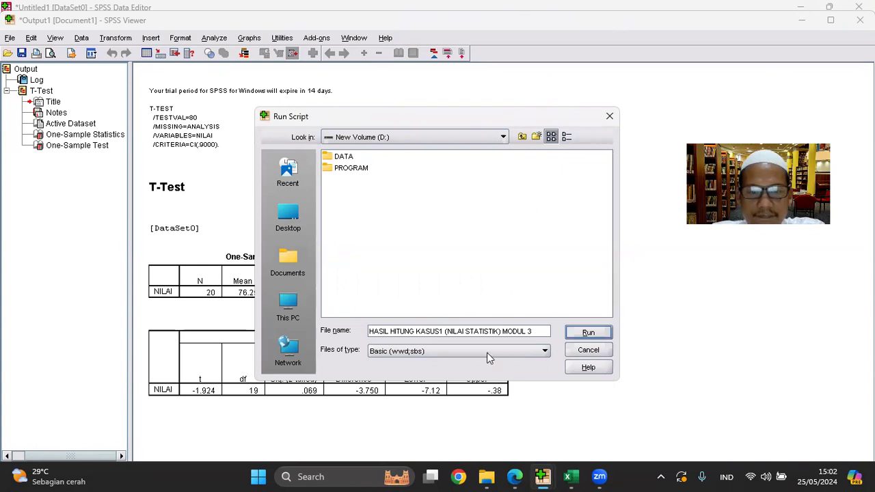
{"action": "left_click", "coordinate": [609, 116]}
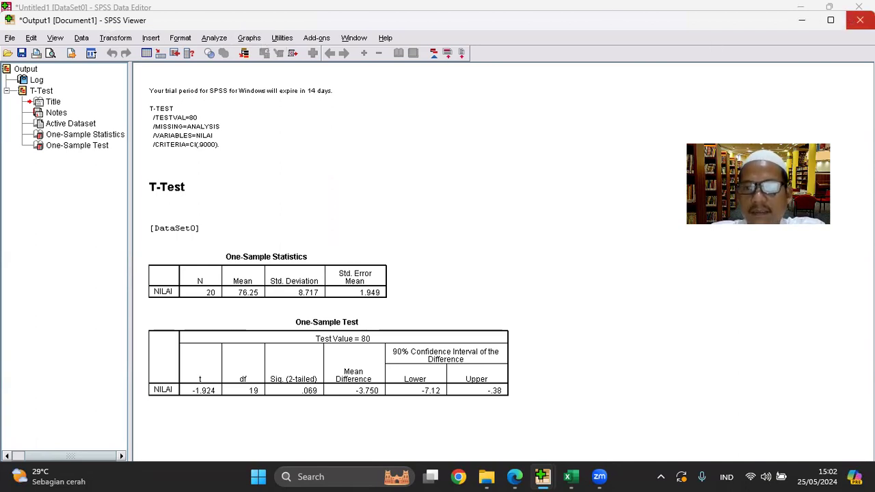
Close the output window, choosing to save its contents, and name the file HASIL HITUNG SOAL KASUS 1 (NILAI STATISTIK) MODUL 3.
{"action": "left_click", "coordinate": [858, 20]}
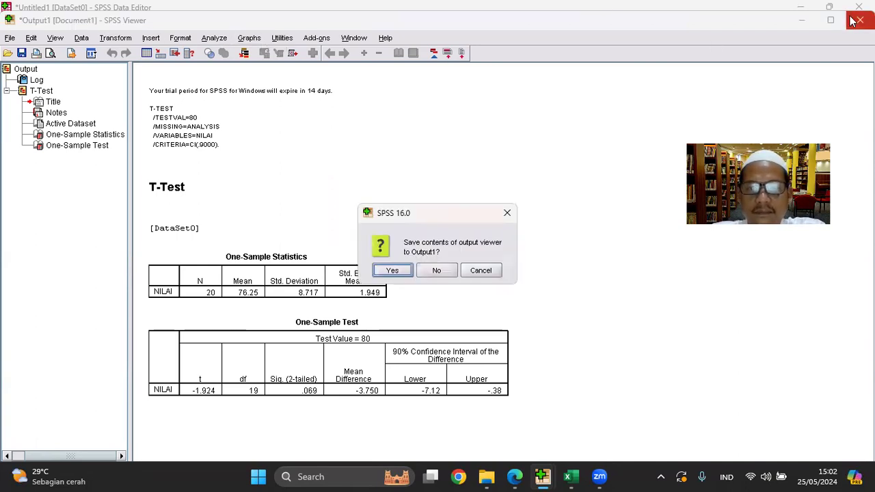
{"action": "left_click", "coordinate": [387, 272]}
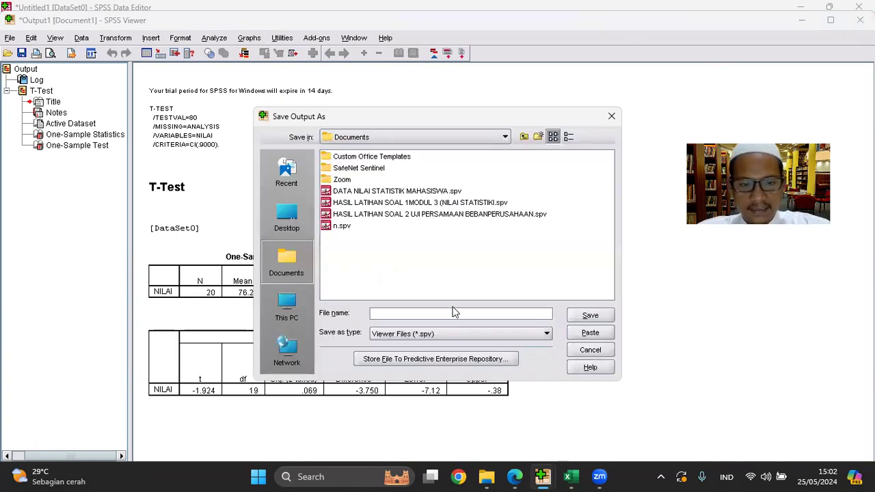
{"action": "type", "text": "HASI"}
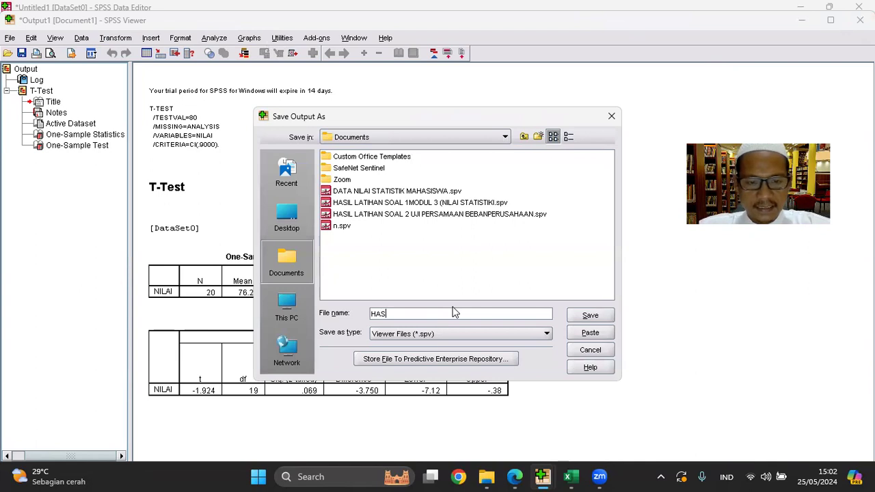
{"action": "type", "text": "L"}
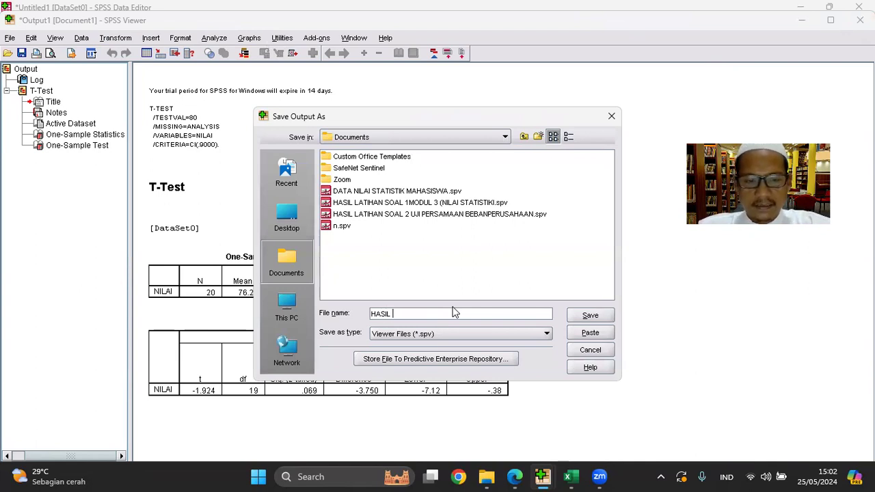
{"action": "type", "text": " HITUNG "}
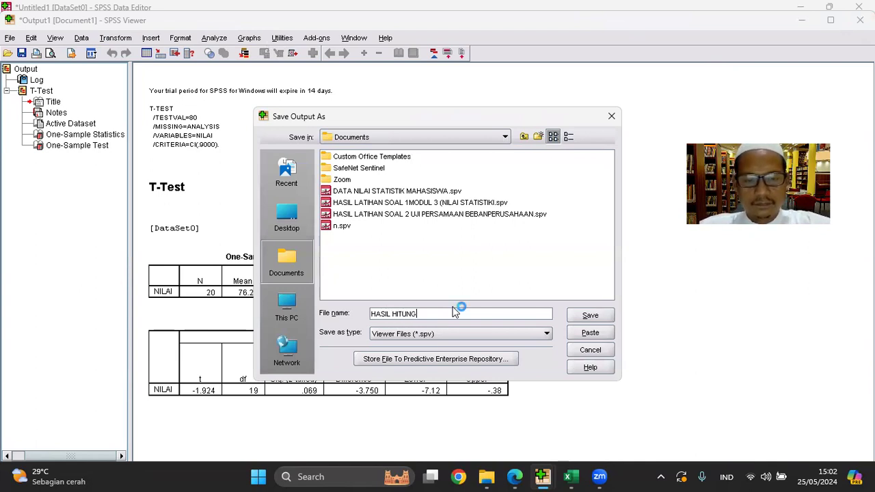
{"action": "type", "text": "KASU"}
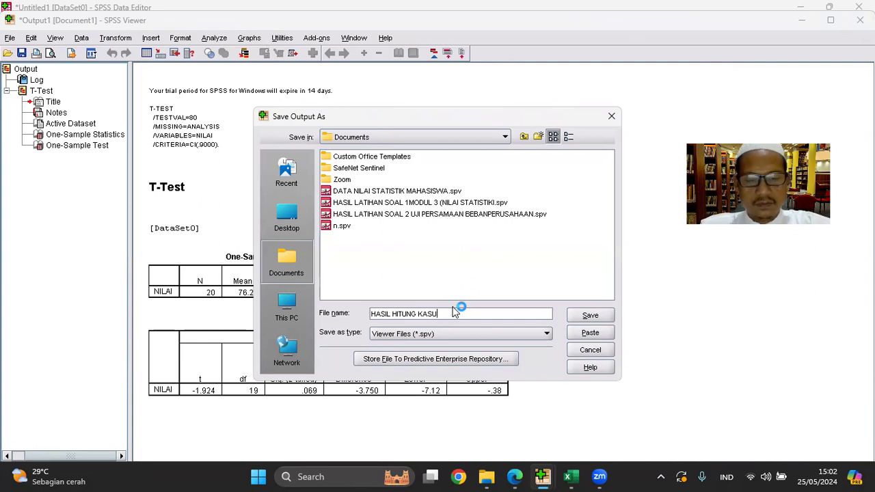
{"action": "key", "text": "BackSpace"}
{"action": "key", "text": "BackSpace"}
{"action": "key", "text": "BackSpace"}
{"action": "type", "text": "SOAL"}
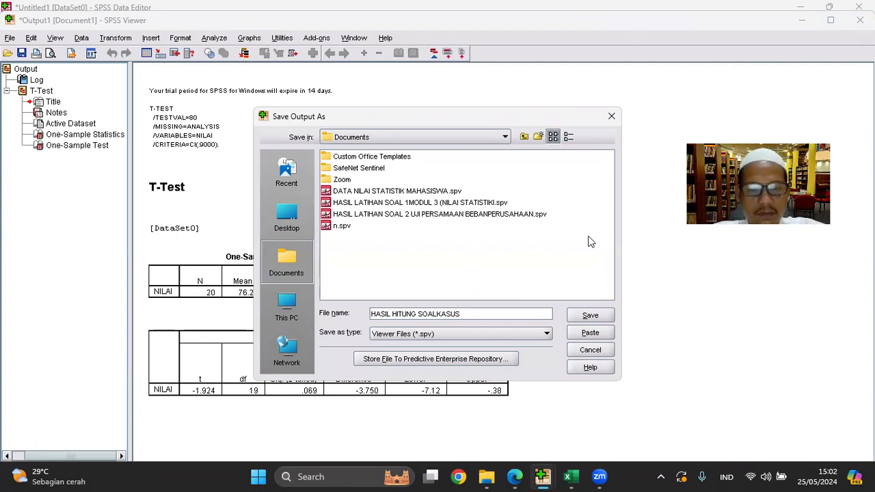
{"action": "key", "text": "Right"}
{"action": "key", "text": "Right"}
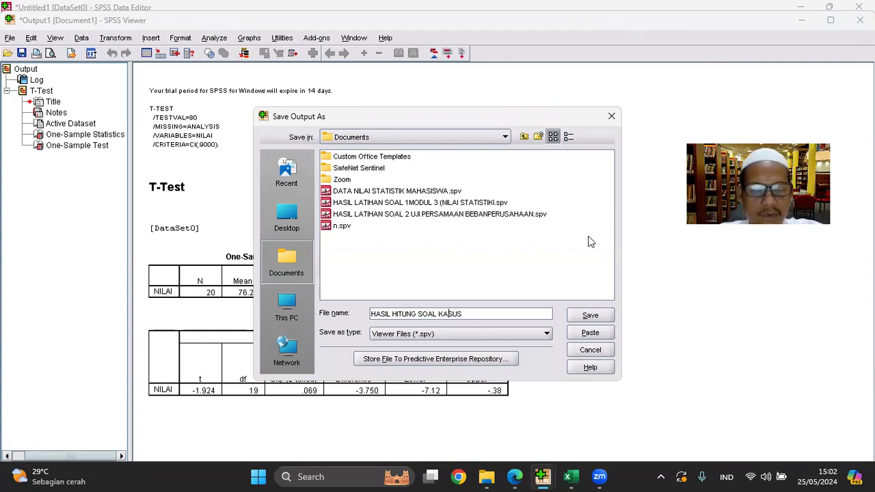
{"action": "type", "text": "1"}
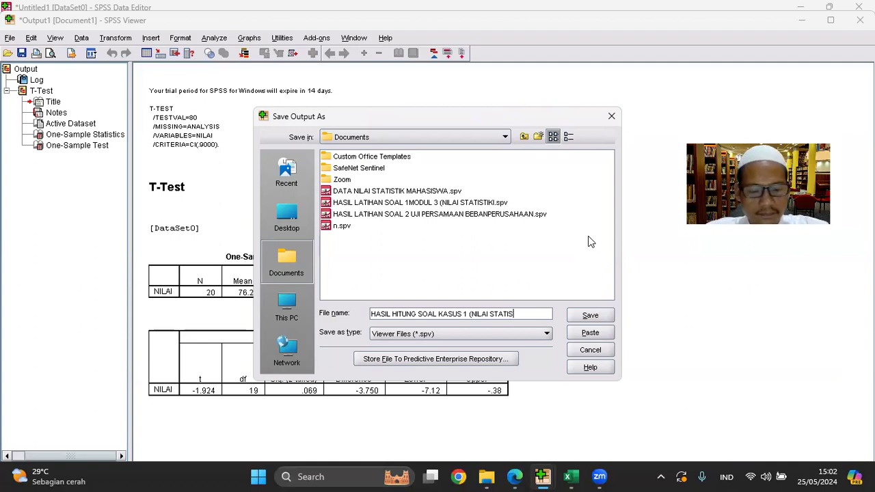
{"action": "type", "text": "(NILAI STATISTIK)"}
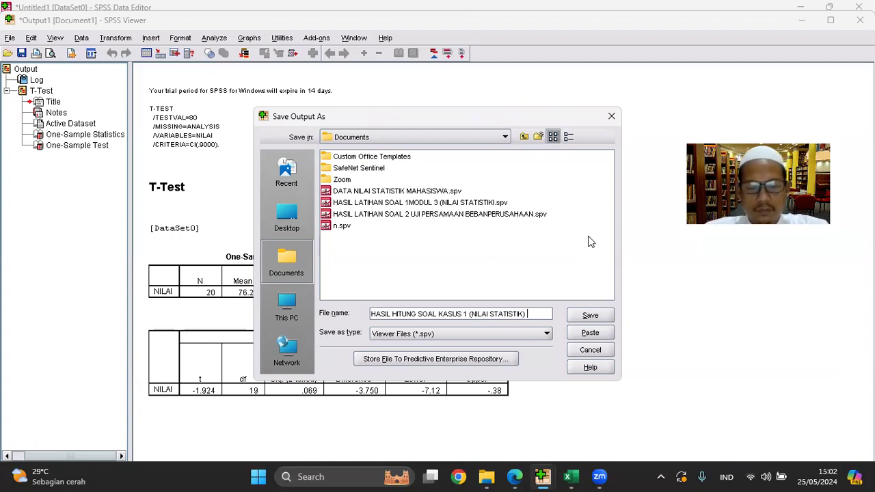
{"action": "type", "text": " MODUL 3"}
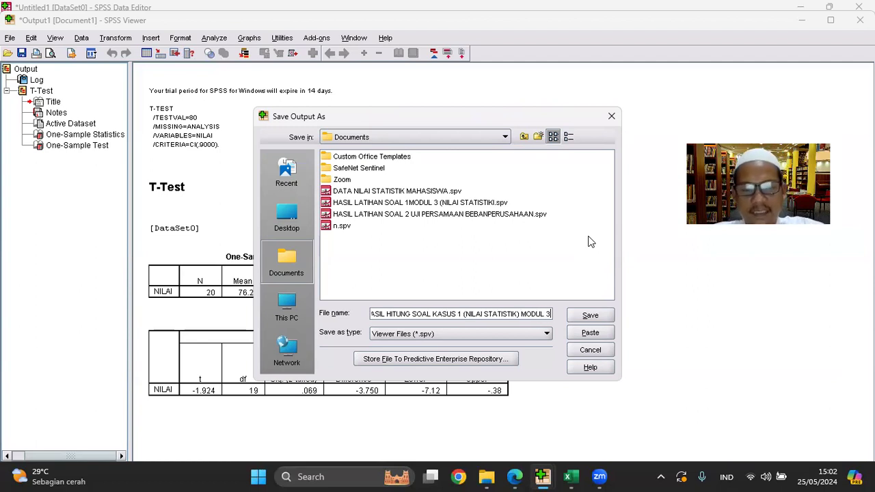
Keep Documents as the save location and save the output as a Viewer file (*.spv).
{"action": "left_click", "coordinate": [446, 134]}
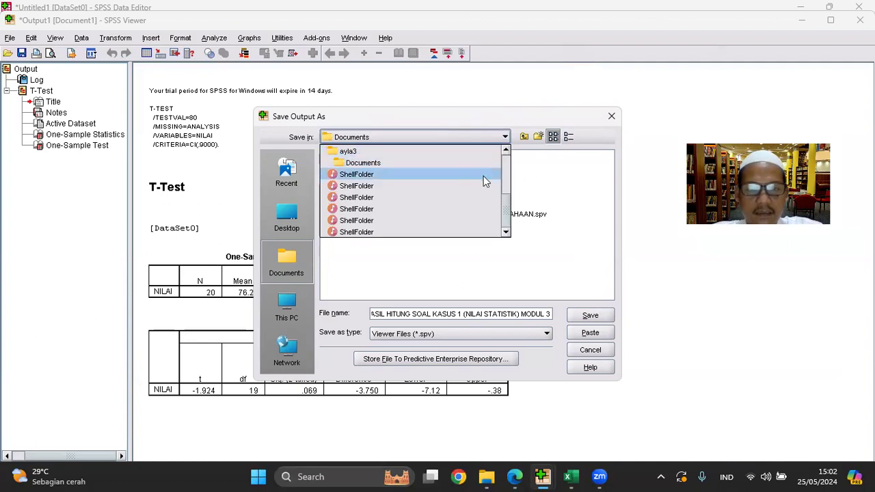
{"action": "left_click", "coordinate": [503, 138]}
{"action": "left_click", "coordinate": [503, 138]}
{"action": "left_click", "coordinate": [504, 138]}
{"action": "left_click", "coordinate": [504, 139]}
{"action": "left_click", "coordinate": [506, 140]}
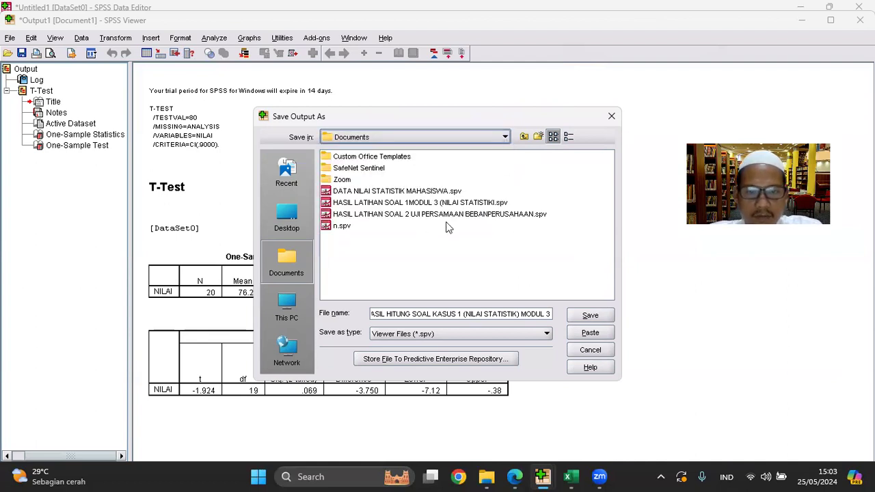
{"action": "left_click", "coordinate": [589, 319]}
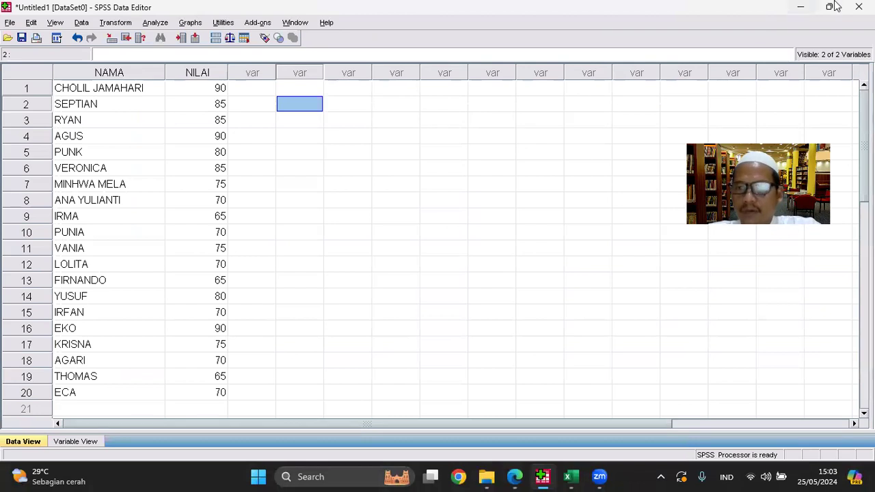
Close the data editor holding NAMA and NILAI without saving the dataset.
{"action": "left_click", "coordinate": [858, 7]}
{"action": "left_click", "coordinate": [417, 268]}
{"action": "left_click", "coordinate": [443, 282]}
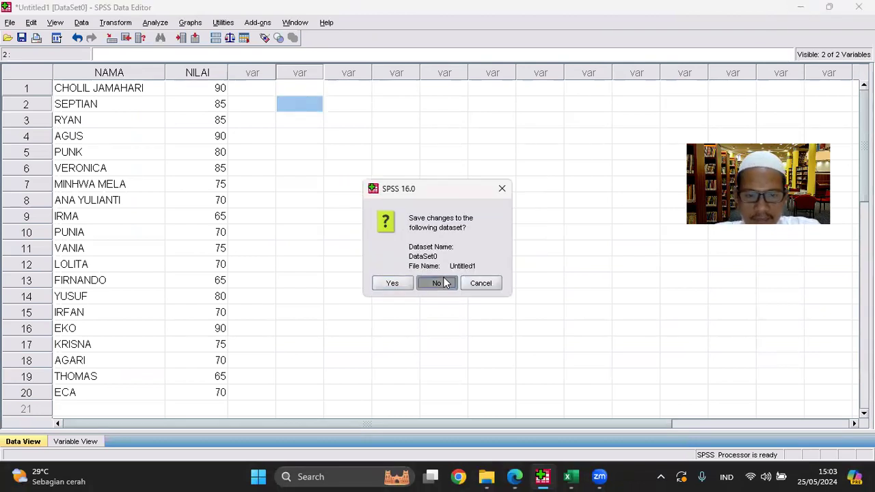
Switch to File Explorer and launch 1. SPSS 16 from the inner SPSS 16 folder, allowing the unverified program to run.
{"action": "mouse_move", "coordinate": [595, 476]}
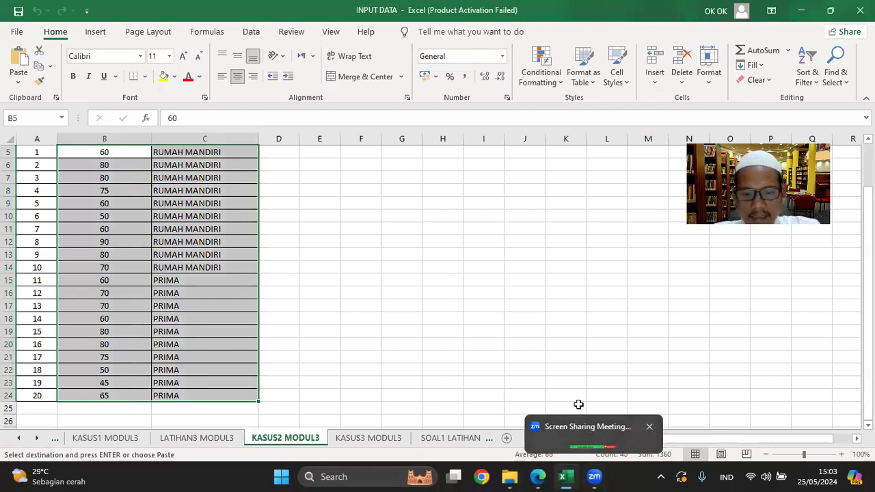
{"action": "left_click", "coordinate": [511, 476]}
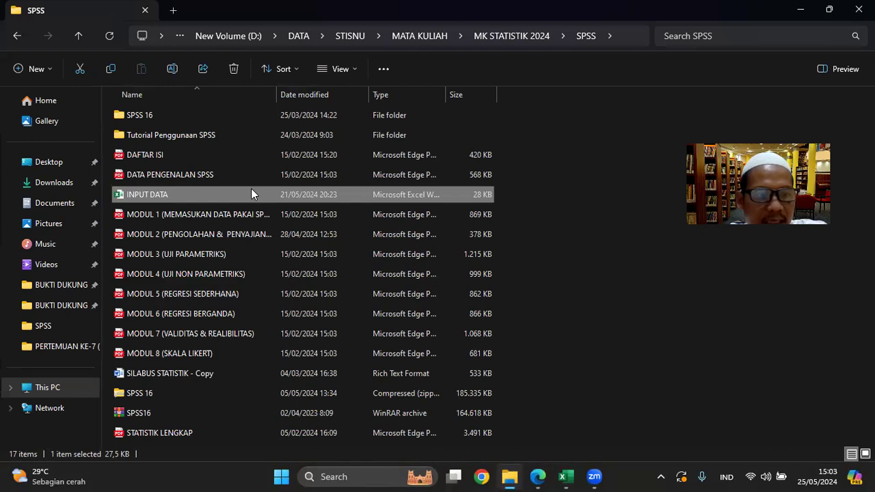
{"action": "double_click", "coordinate": [135, 115]}
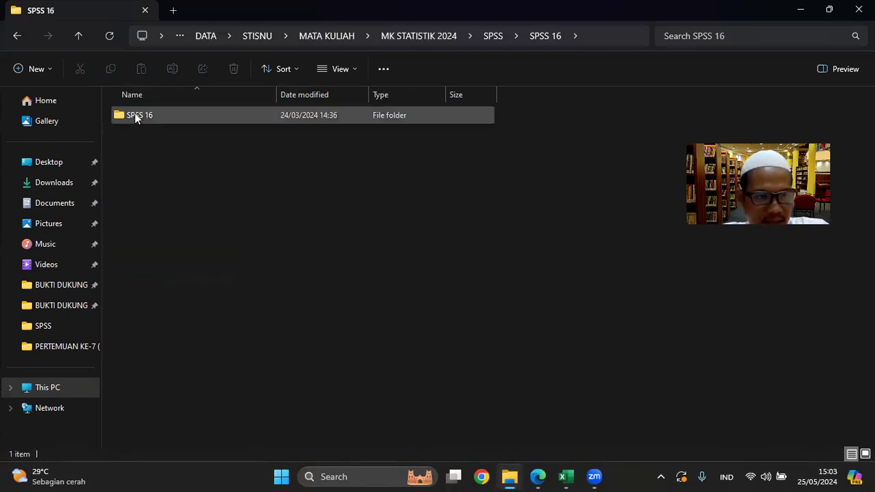
{"action": "double_click", "coordinate": [135, 118]}
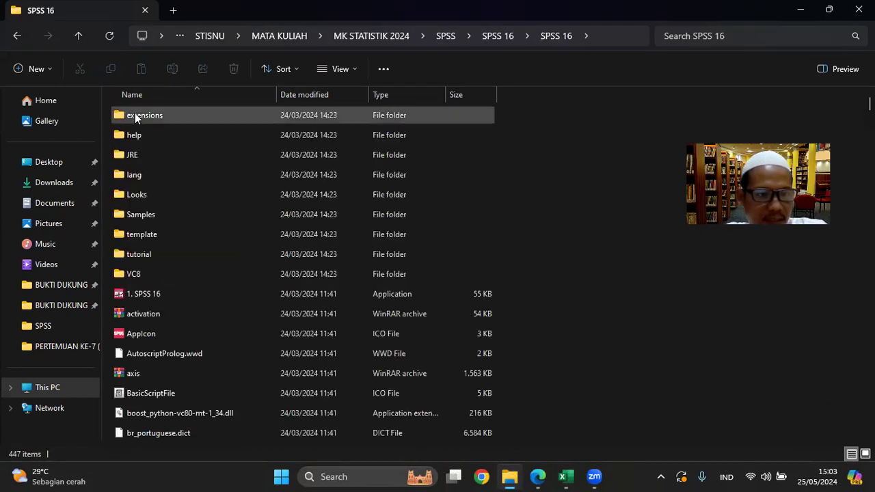
{"action": "double_click", "coordinate": [145, 295]}
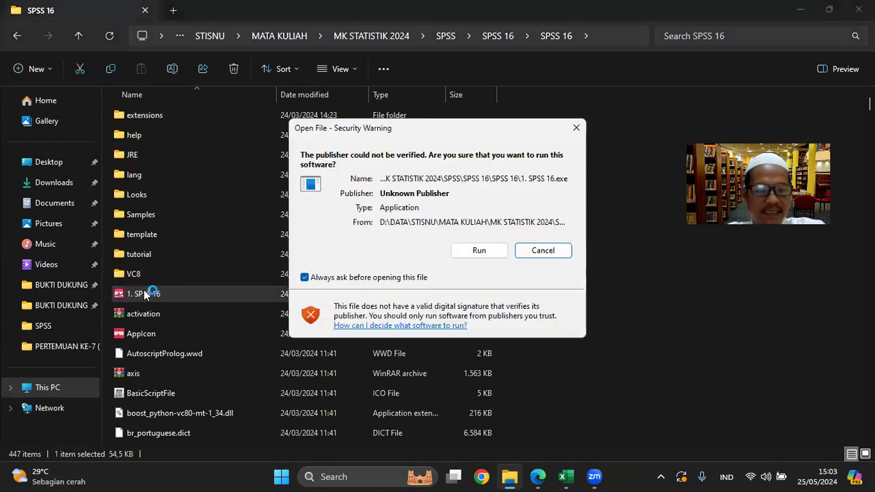
{"action": "left_click", "coordinate": [478, 250]}
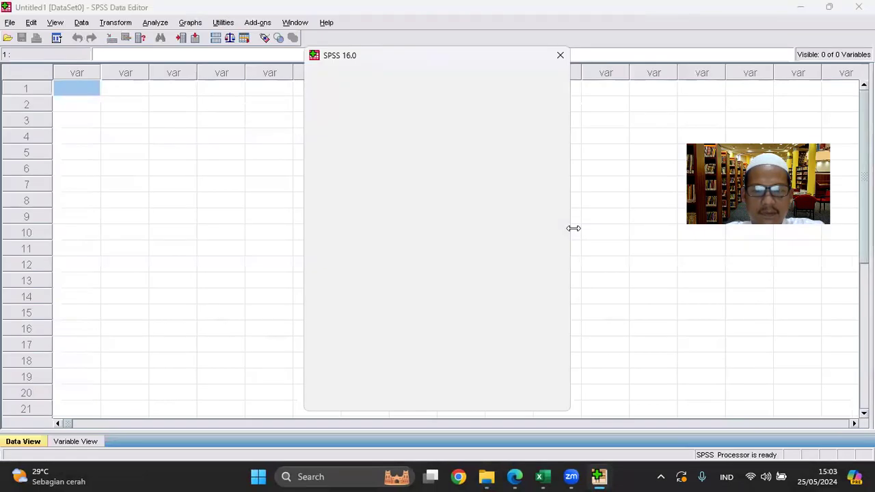
Dismiss the startup and Open Data dialogs, and copy range B5:C24 from Excel's KASUS2 MODUL3 sheet.
{"action": "left_click", "coordinate": [414, 399]}
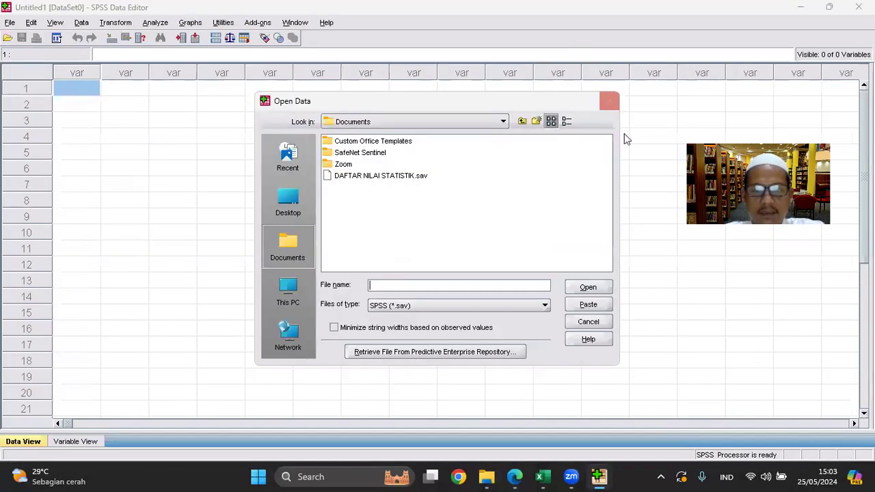
{"action": "left_click", "coordinate": [590, 319]}
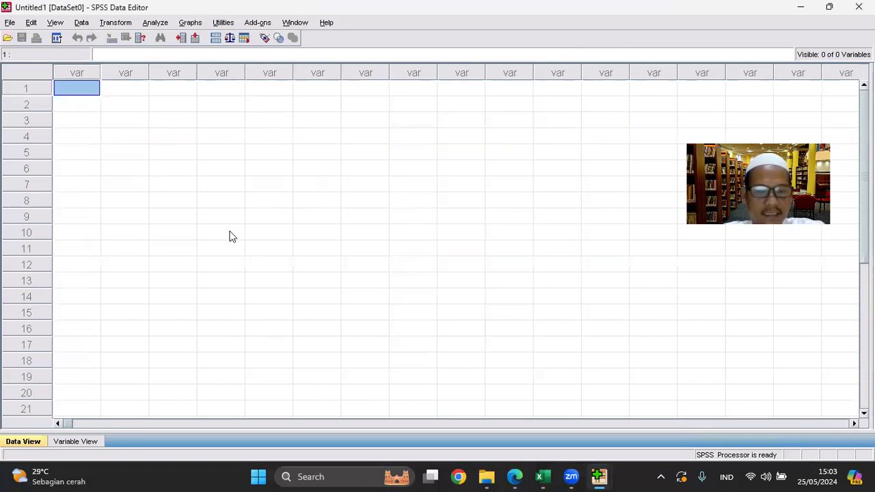
{"action": "left_click", "coordinate": [541, 476]}
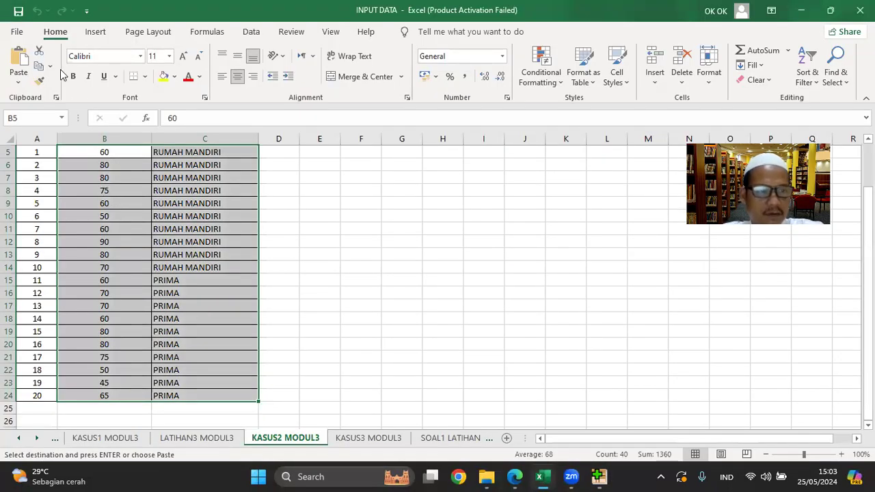
{"action": "left_click", "coordinate": [39, 68]}
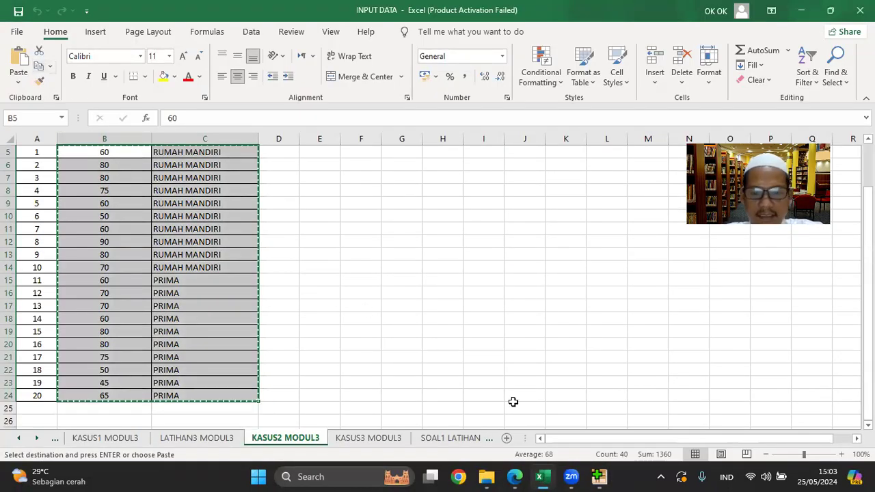
Switch to the empty SPSS Data Editor and paste the copied Excel data starting at row 1 of the first column.
{"action": "left_click", "coordinate": [601, 477]}
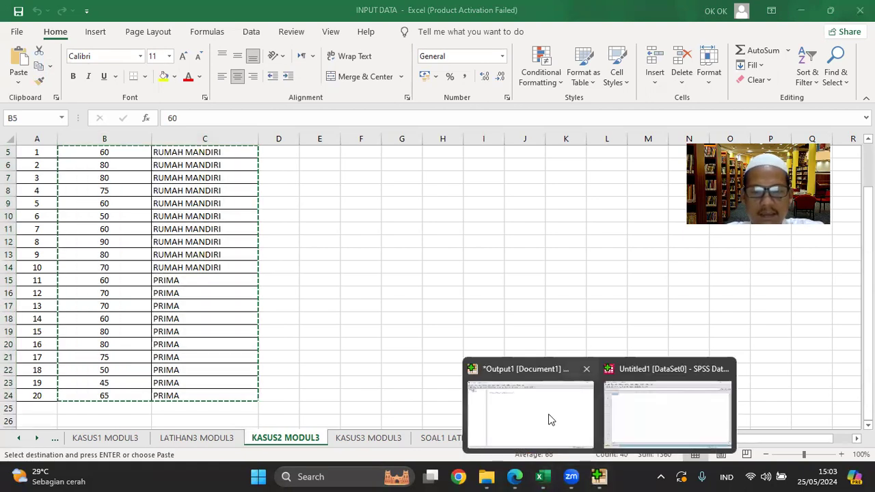
{"action": "left_click", "coordinate": [645, 414]}
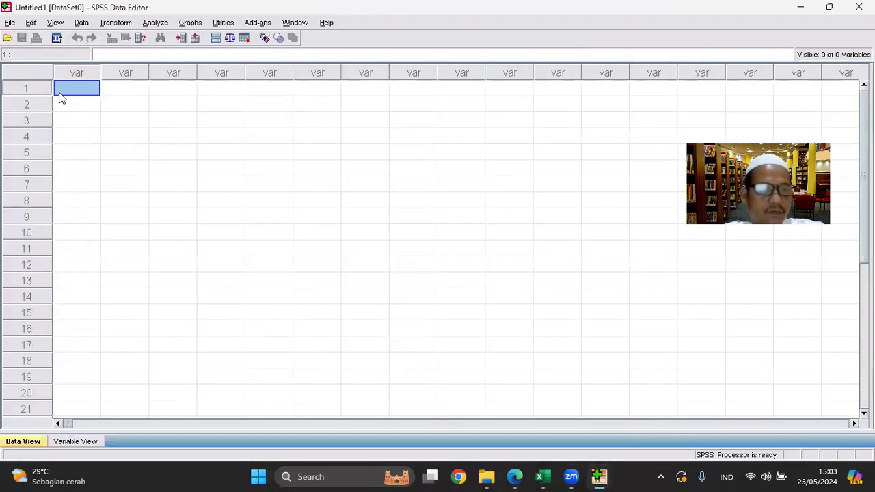
{"action": "right_click", "coordinate": [60, 92]}
{"action": "left_click", "coordinate": [103, 130]}
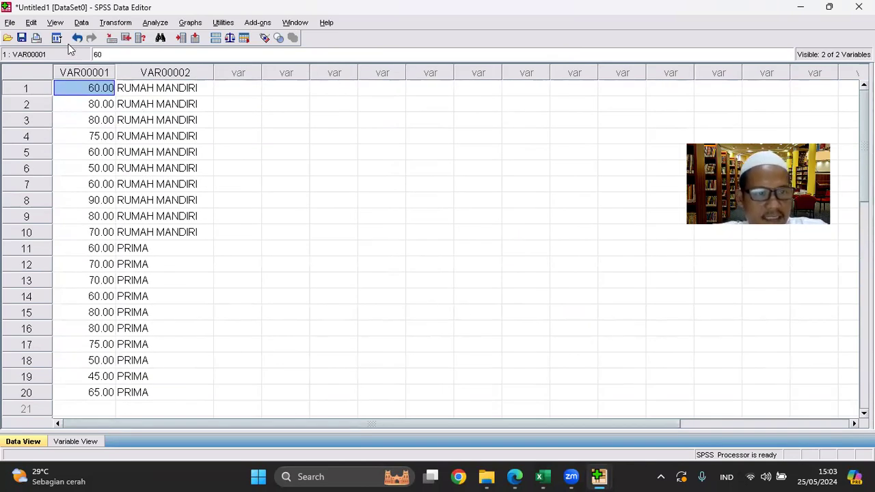
Rename the variables VAR00001 and VAR00002 as BEBAN and PERUSAHAAN.
{"action": "left_click", "coordinate": [86, 442]}
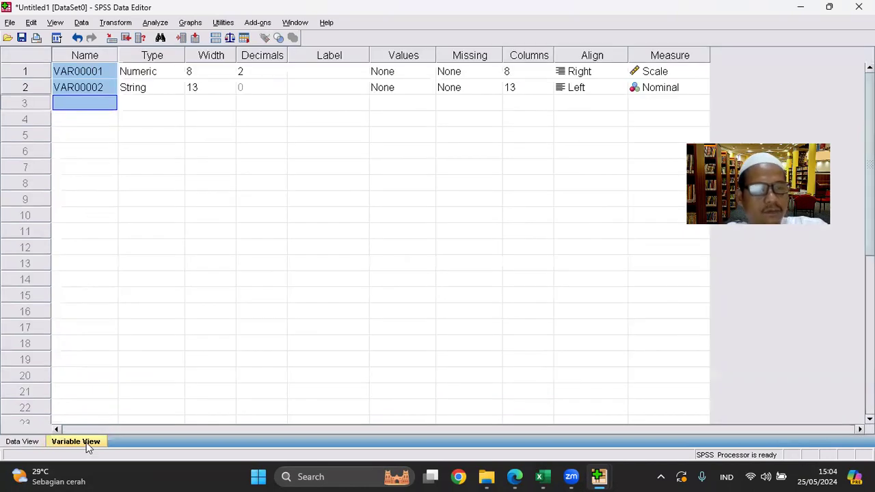
{"action": "left_click", "coordinate": [99, 71]}
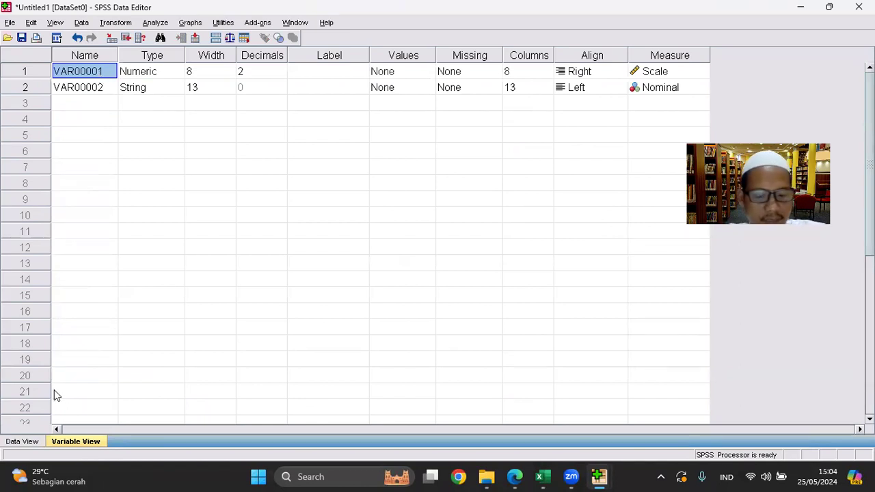
{"action": "type", "text": "BEBAN"}
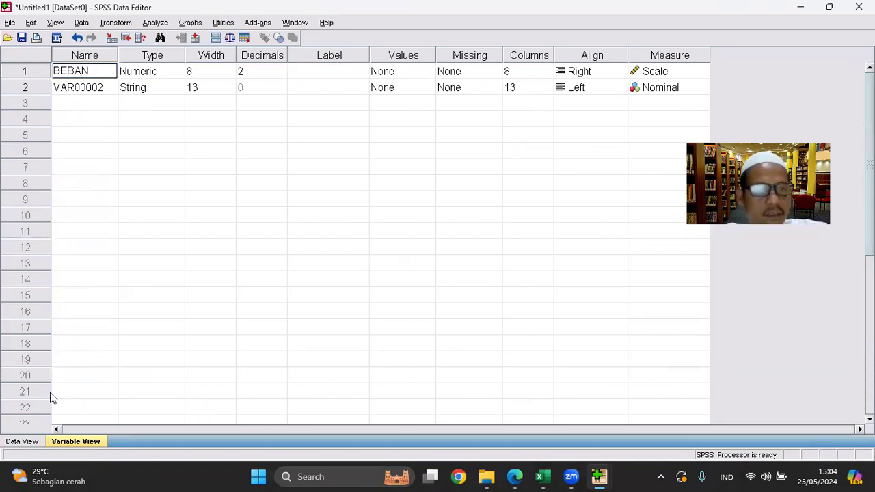
{"action": "left_click", "coordinate": [91, 87]}
{"action": "type", "text": "PERUSAHAAN"}
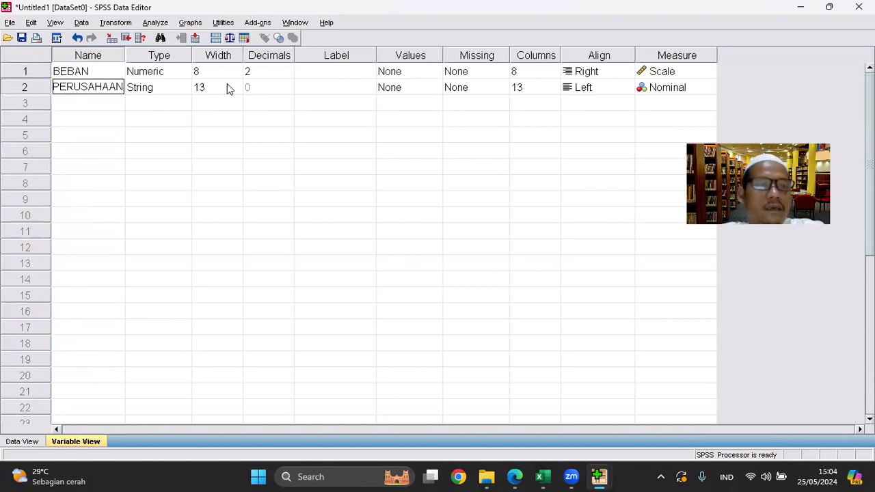
Change the variable type of PERUSAHAAN to Numeric.
{"action": "left_click", "coordinate": [166, 87]}
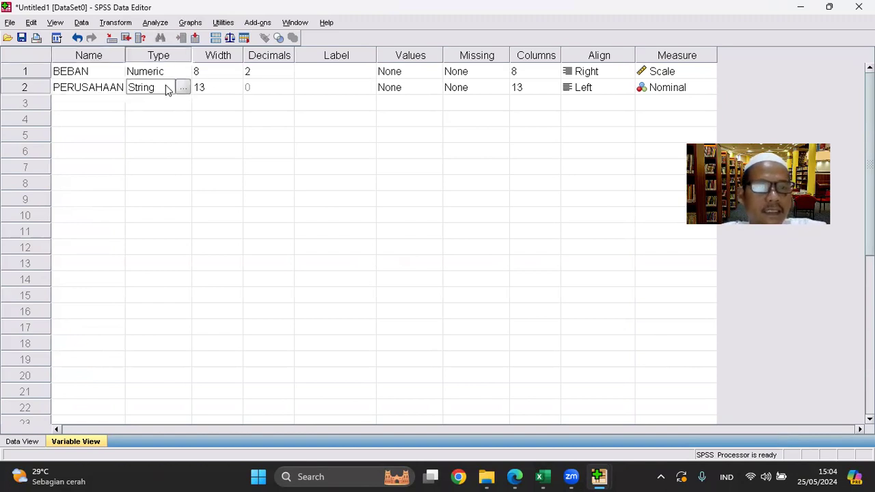
{"action": "left_click", "coordinate": [183, 87]}
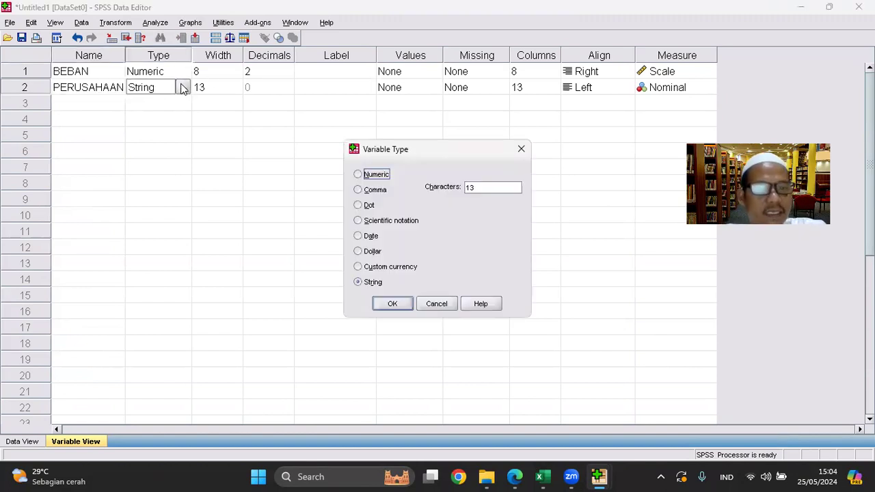
{"action": "left_click", "coordinate": [357, 174]}
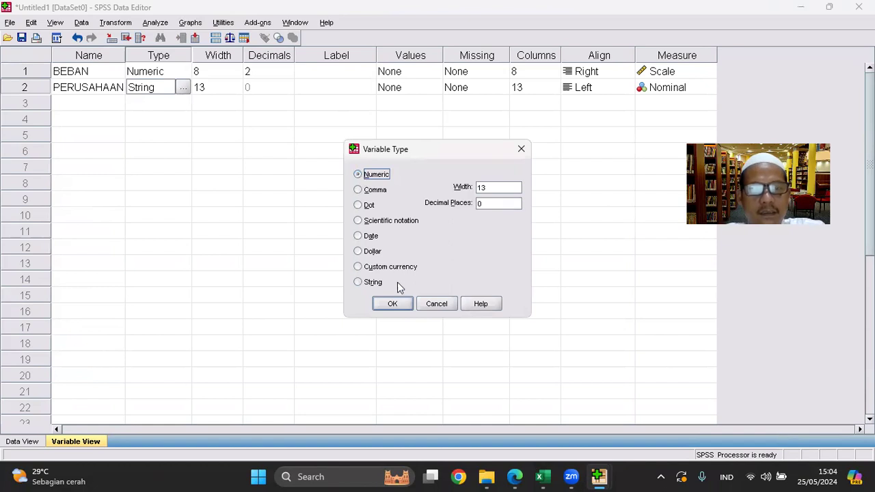
{"action": "left_click", "coordinate": [401, 306]}
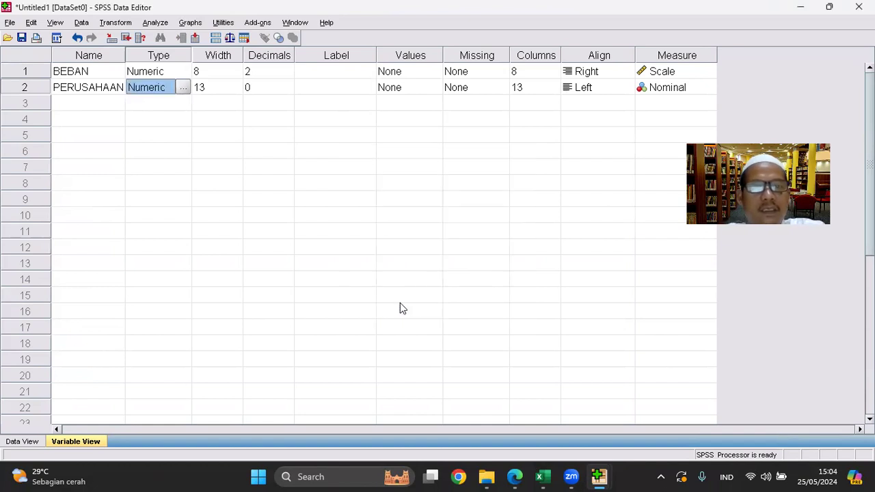
Label the first variable BEBAN and the second variable PERUSAHAAN.
{"action": "left_click", "coordinate": [346, 55]}
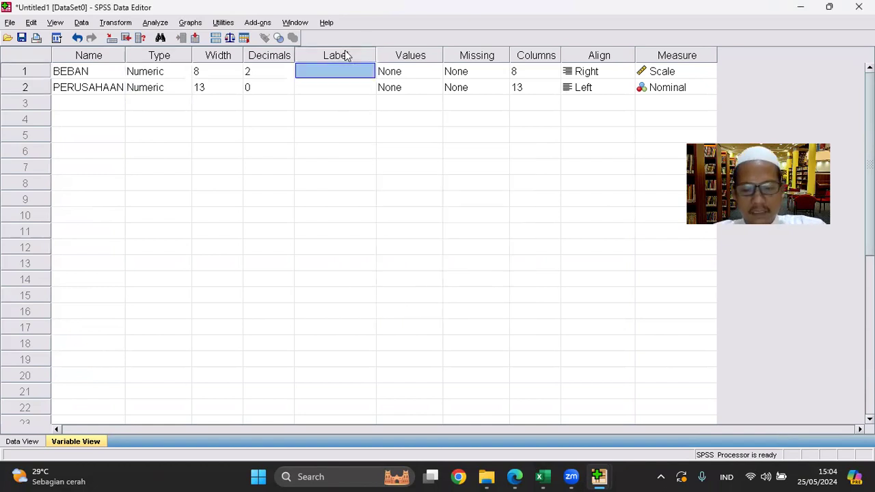
{"action": "type", "text": "BEBAN"}
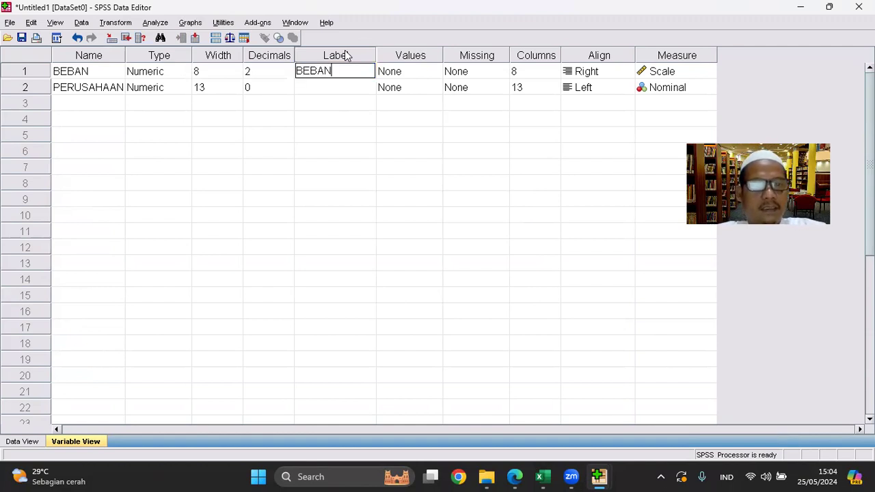
{"action": "key", "text": "Return"}
{"action": "type", "text": "PER"}
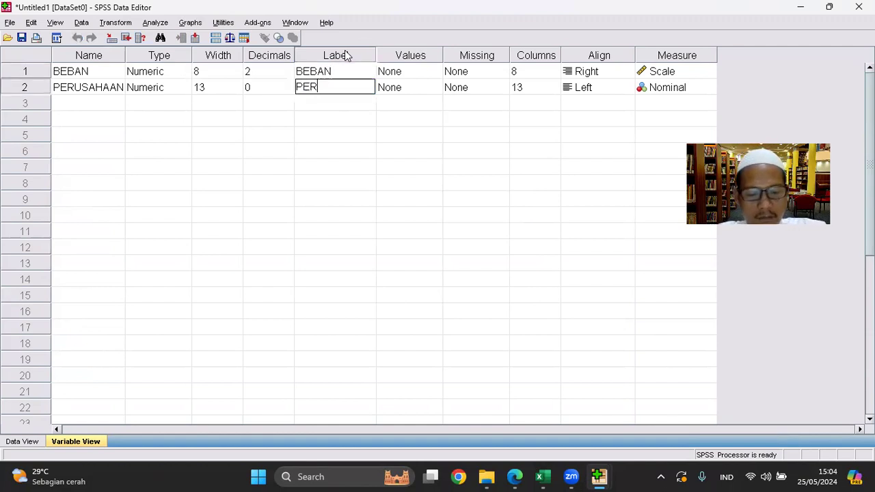
{"action": "type", "text": "USAHAAN"}
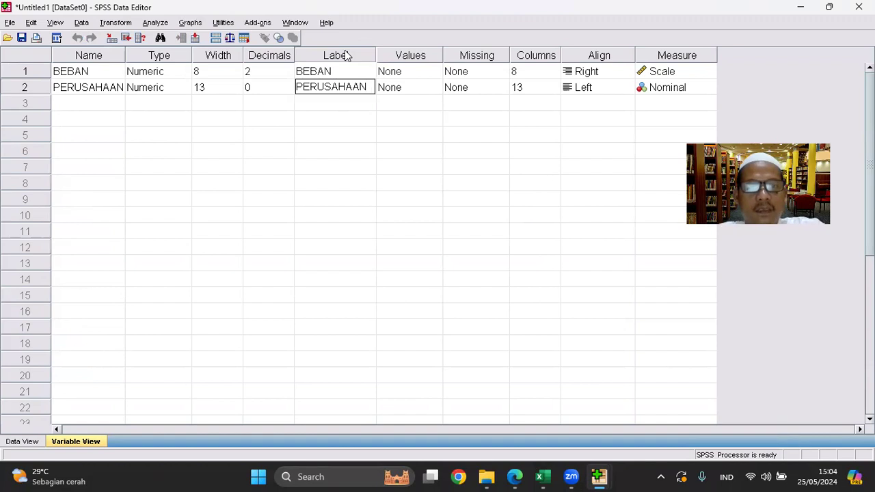
Add a value label to PERUSAHAAN that assigns RUMAH MANDIRI to value 1.
{"action": "key", "text": "Tab"}
{"action": "key", "text": "space"}
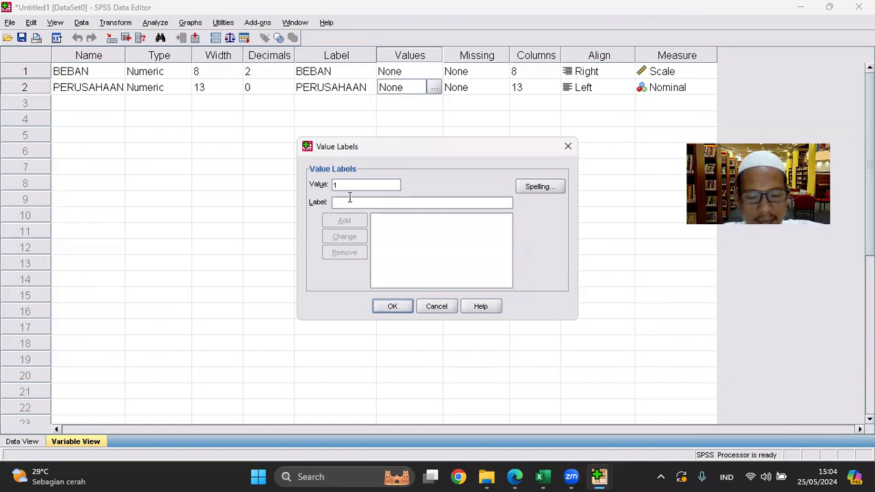
{"action": "type", "text": "RUMAH"}
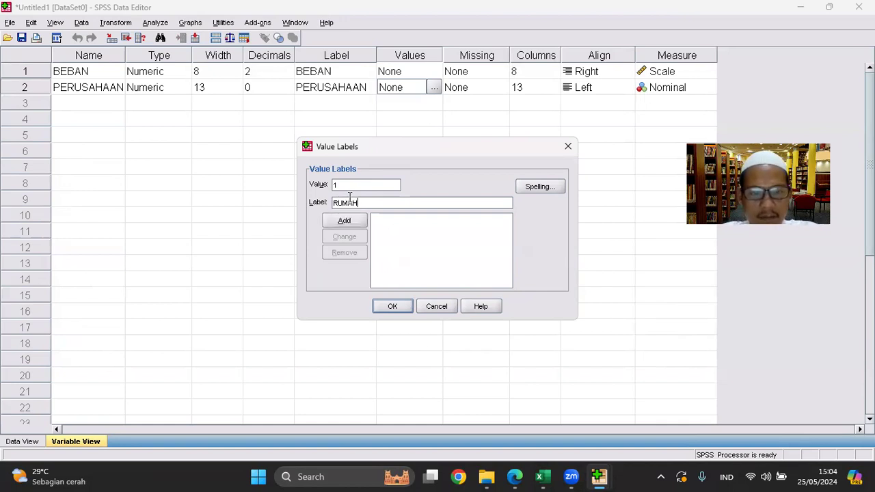
{"action": "type", "text": " MANDIRI"}
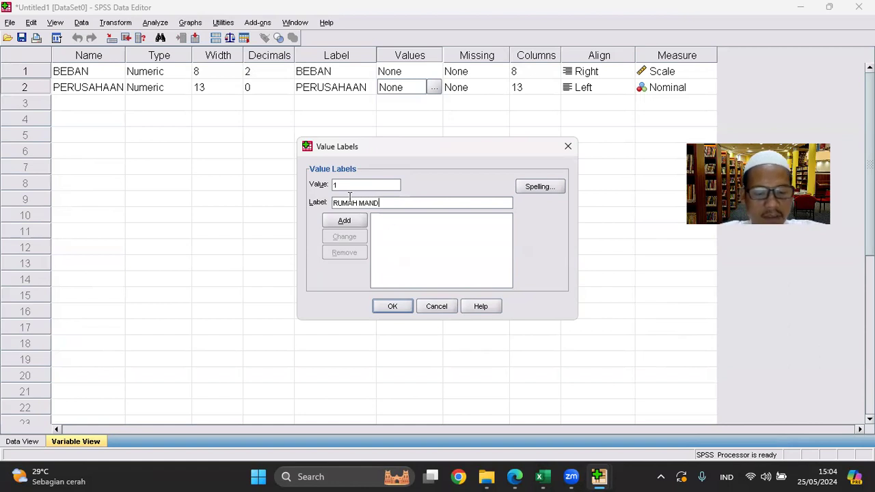
{"action": "left_click", "coordinate": [345, 222]}
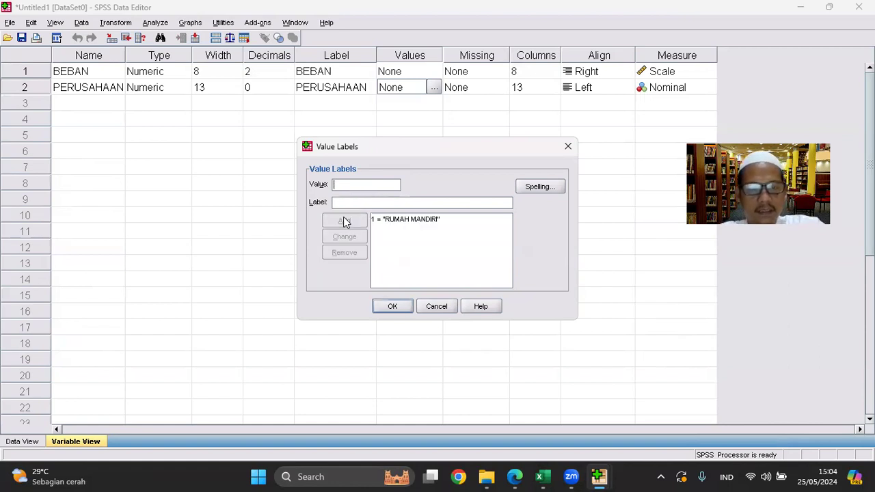
Add the value label PRIMA for value 2 and apply the value labels to PERUSAHAAN.
{"action": "type", "text": "2"}
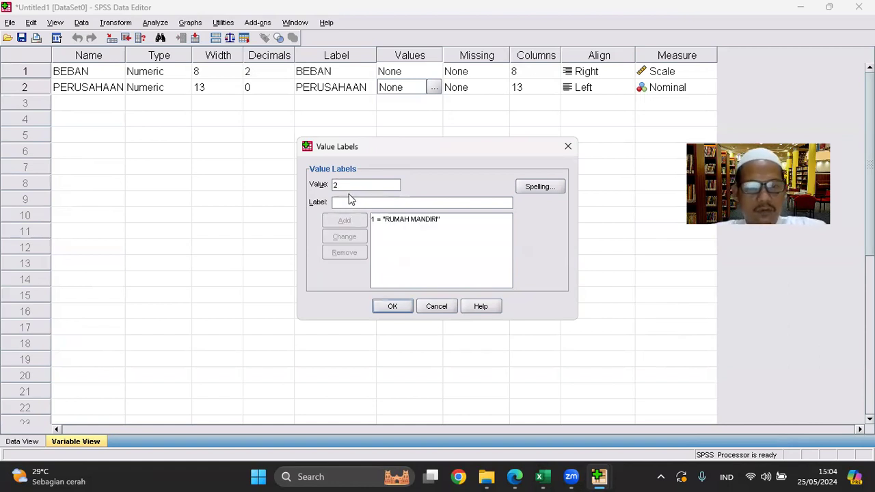
{"action": "left_click", "coordinate": [352, 202]}
{"action": "type", "text": "PRIMA"}
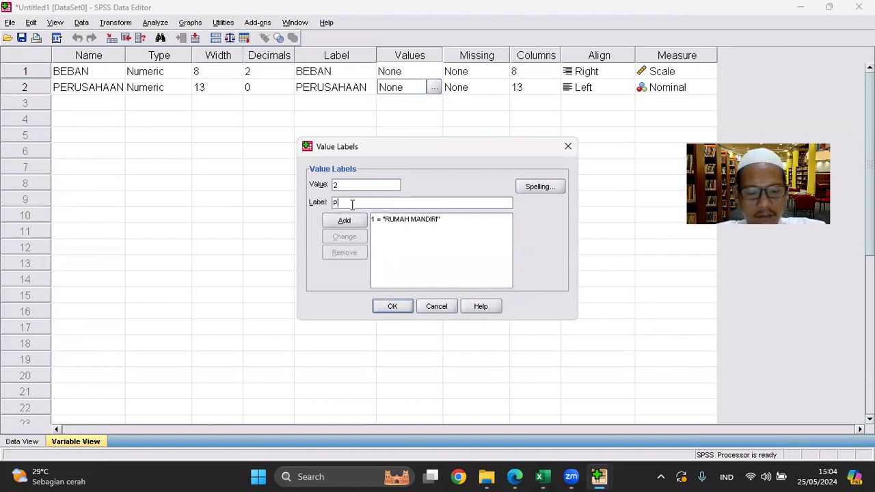
{"action": "left_click", "coordinate": [345, 220]}
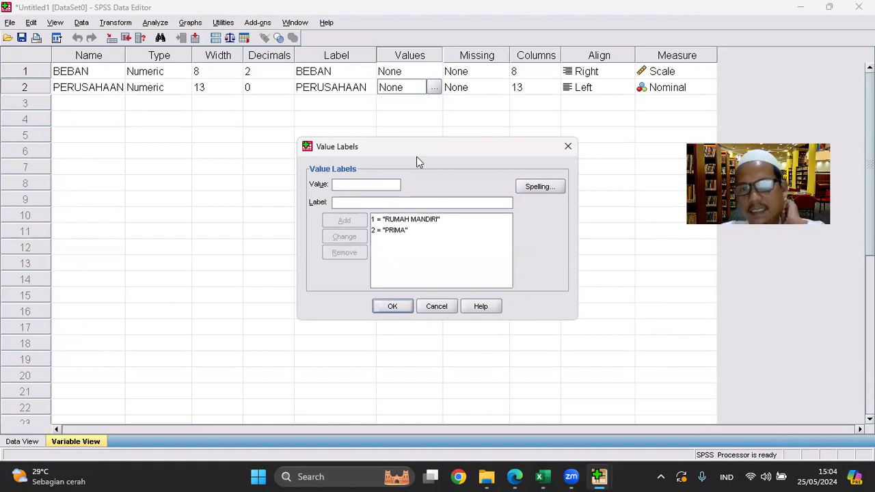
{"action": "left_click", "coordinate": [388, 308]}
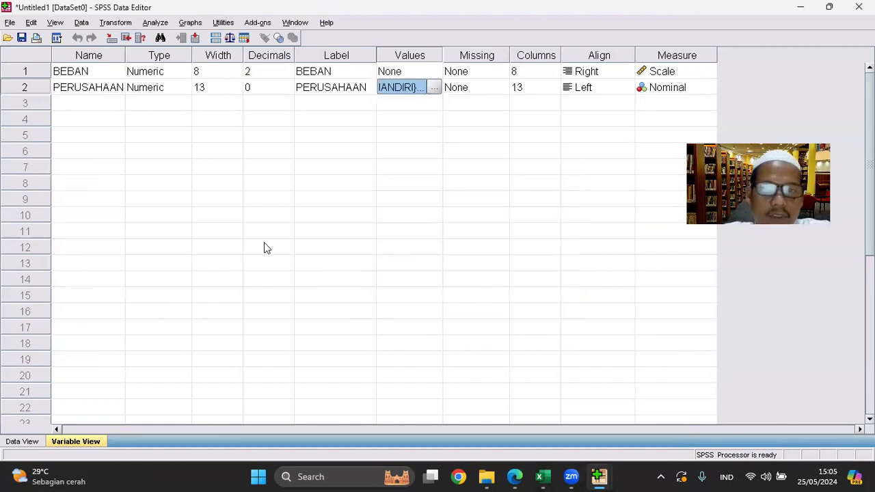
Enter the code 1 for PERUSAHAAN in rows 1 to 10 of the data.
{"action": "left_click", "coordinate": [23, 441]}
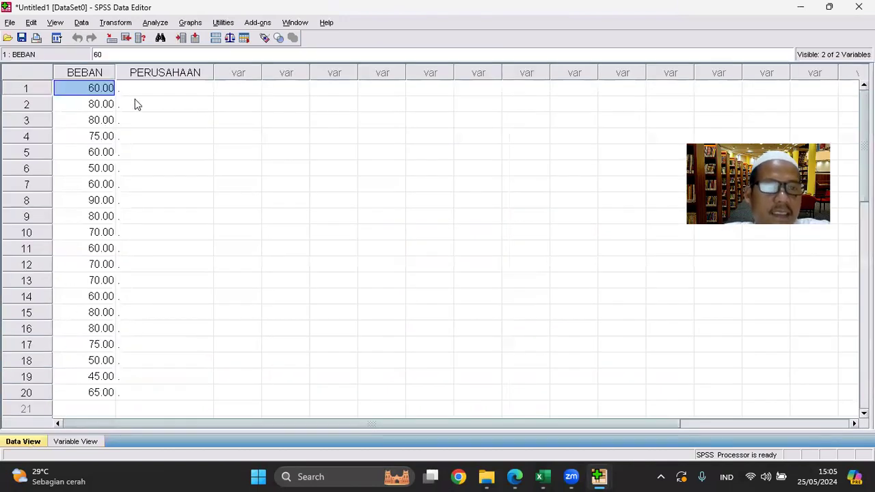
{"action": "left_click", "coordinate": [155, 91]}
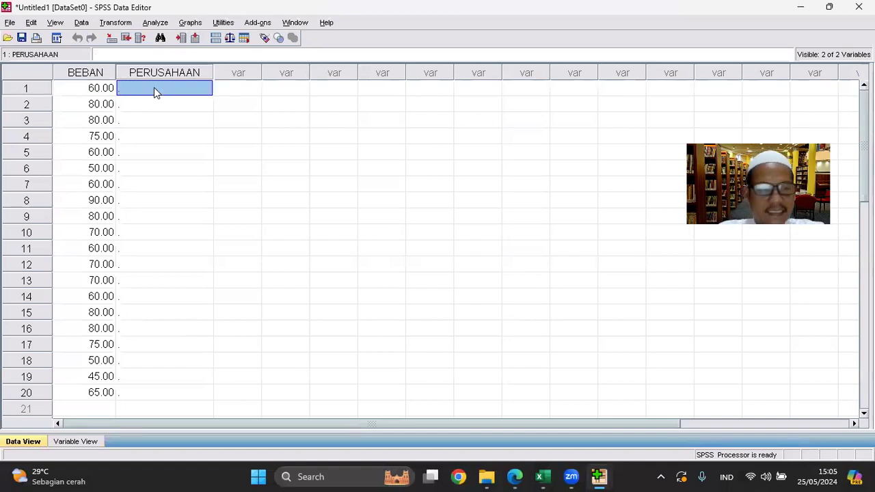
{"action": "type", "text": "1"}
{"action": "key", "text": "Return"}
{"action": "type", "text": "1"}
{"action": "key", "text": "Return"}
{"action": "type", "text": "1"}
{"action": "key", "text": "Return"}
{"action": "type", "text": "1"}
{"action": "key", "text": "Return"}
{"action": "type", "text": "1 1 1 1 1"}
{"action": "key", "text": "Return"}
{"action": "type", "text": "1"}
{"action": "key", "text": "Return"}
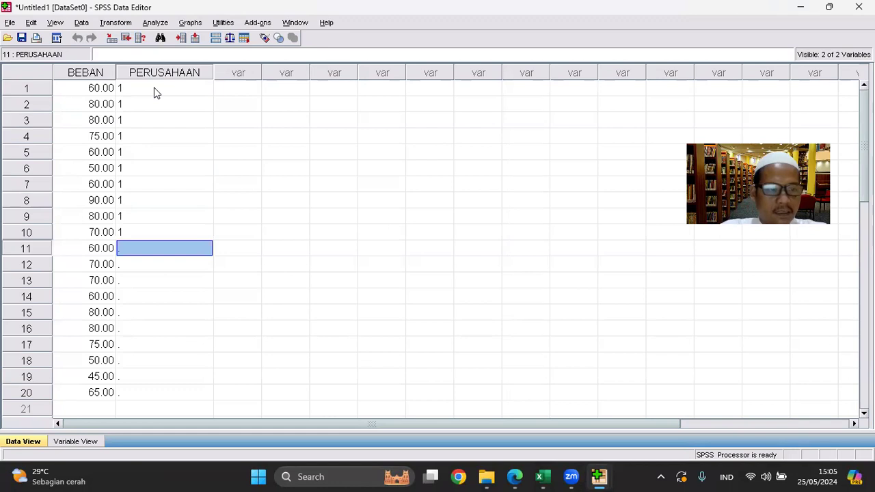
Enter the code 2 for PERUSAHAAN in rows 11 to 20 of the data.
{"action": "type", "text": "2"}
{"action": "key", "text": "Return"}
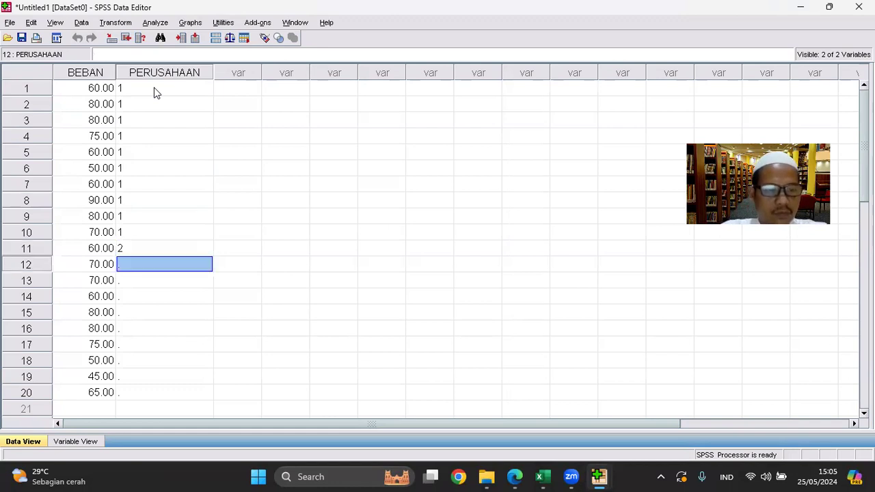
{"action": "type", "text": "2 2 2 2 2"}
{"action": "key", "text": "Return"}
{"action": "type", "text": "2"}
{"action": "key", "text": "Return"}
{"action": "type", "text": "2"}
{"action": "key", "text": "Return"}
{"action": "type", "text": "2"}
{"action": "key", "text": "Return"}
{"action": "type", "text": "2"}
{"action": "key", "text": "Tab"}
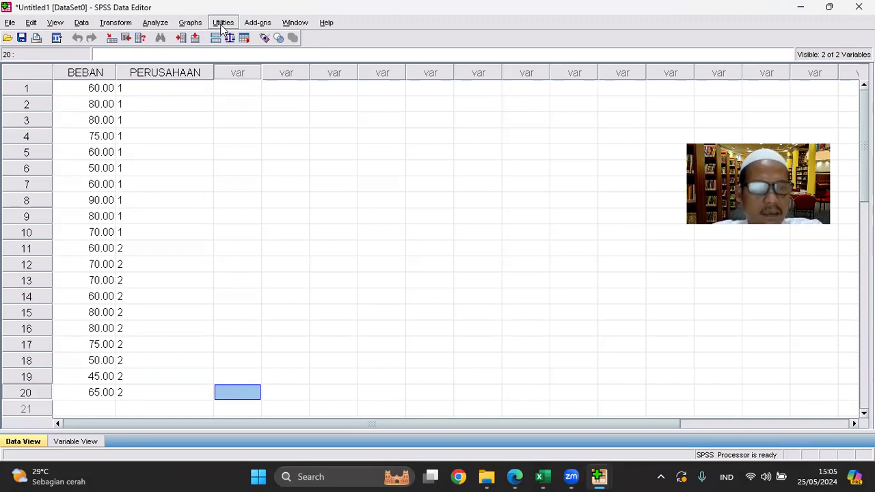
Start an Independent-Samples T Test and assign BEBAN as the test variable.
{"action": "left_click", "coordinate": [163, 25]}
{"action": "mouse_move", "coordinate": [230, 80]}
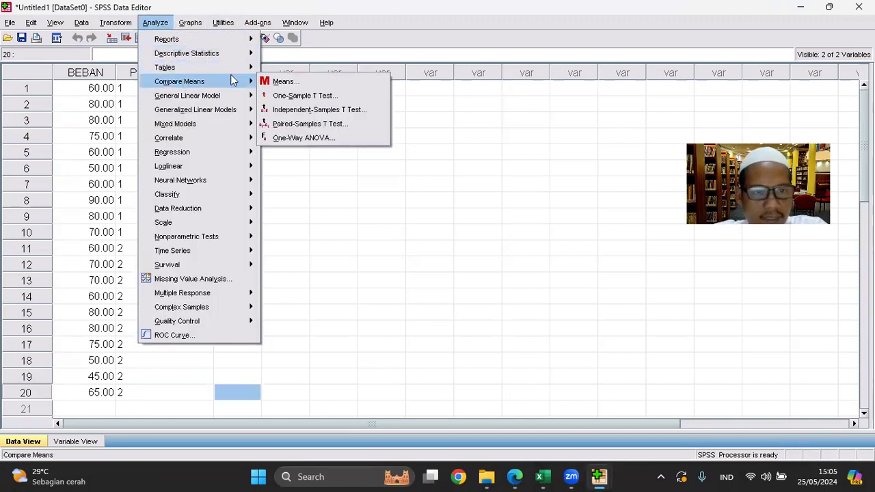
{"action": "left_click", "coordinate": [299, 112]}
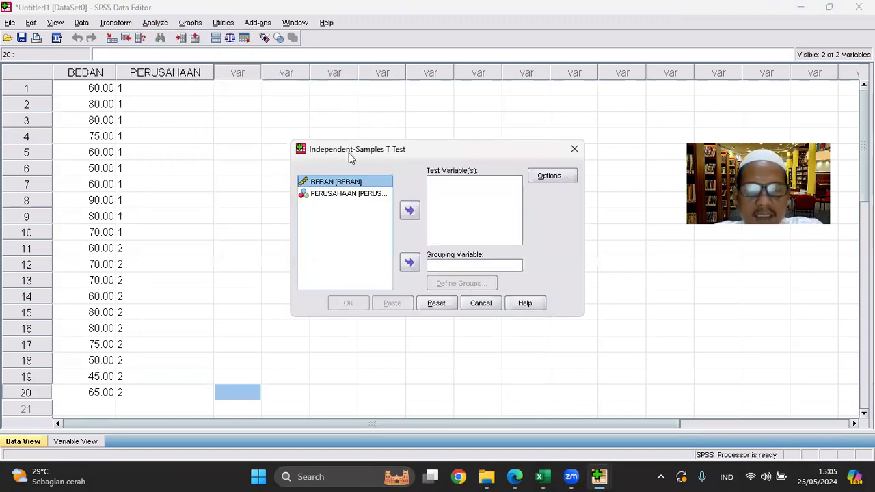
{"action": "left_click", "coordinate": [410, 212]}
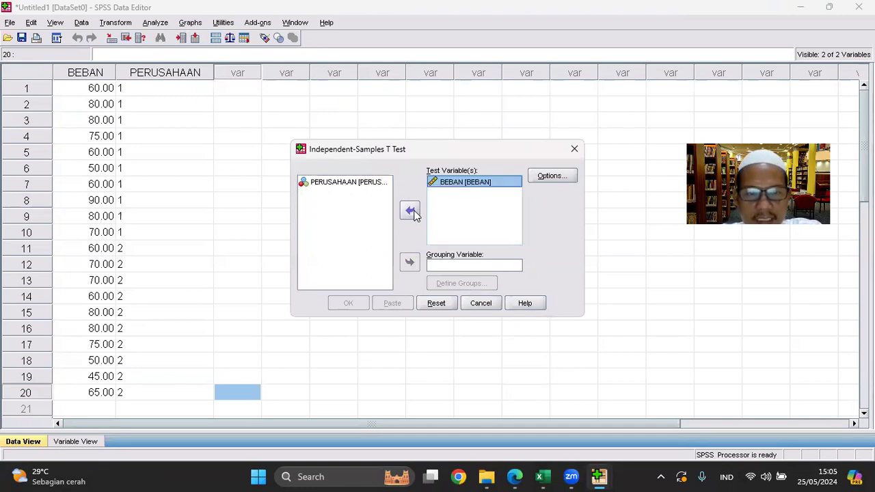
Assign PERUSAHAAN as the grouping variable and define Group 1 as 1 and Group 2 as 2.
{"action": "left_click", "coordinate": [348, 183]}
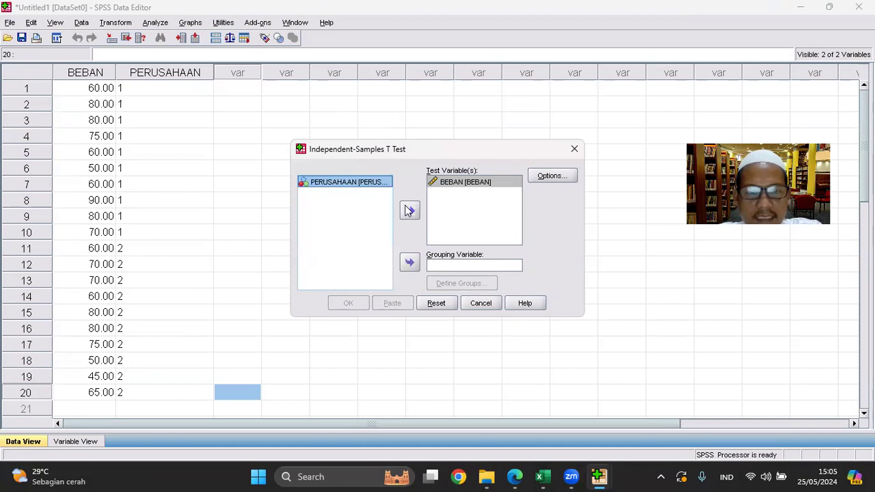
{"action": "left_click", "coordinate": [409, 210]}
{"action": "left_click", "coordinate": [409, 211]}
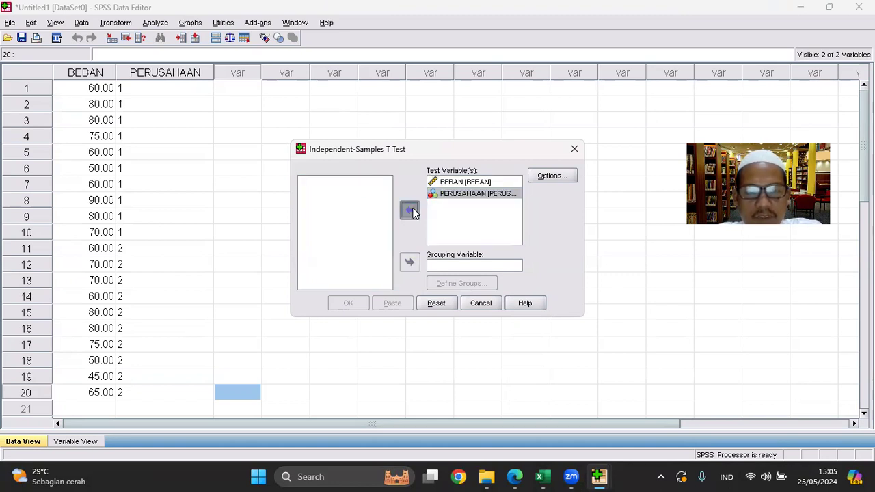
{"action": "left_click", "coordinate": [408, 264]}
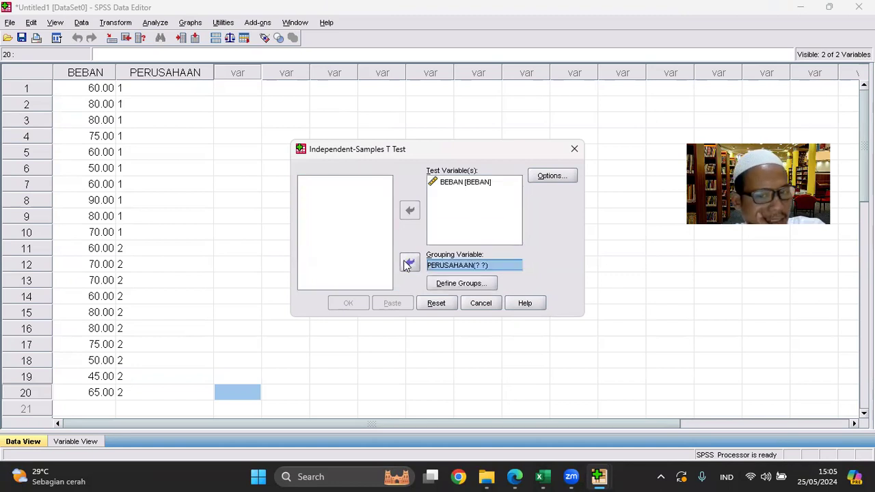
{"action": "left_click", "coordinate": [472, 284]}
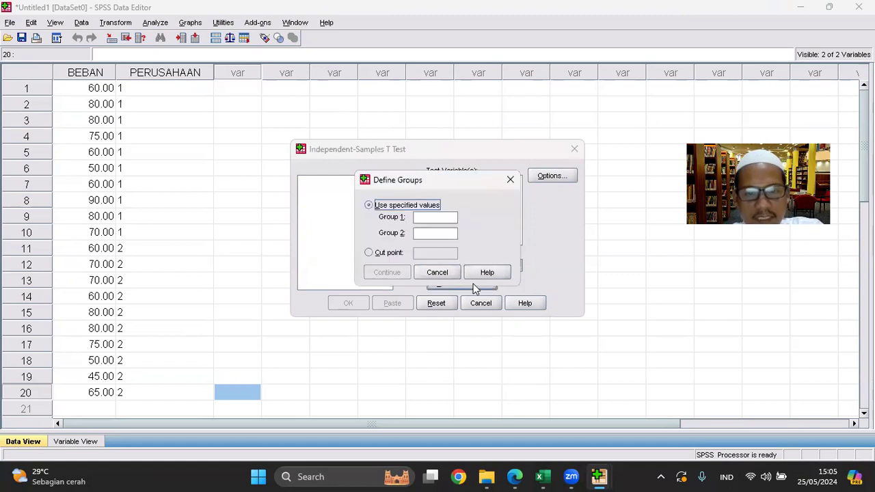
{"action": "left_click", "coordinate": [425, 217]}
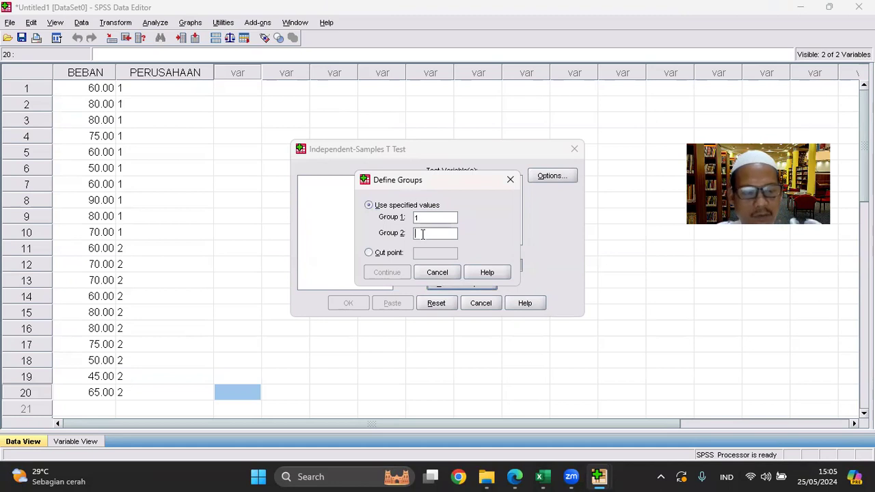
{"action": "left_click", "coordinate": [423, 234]}
{"action": "type", "text": "2"}
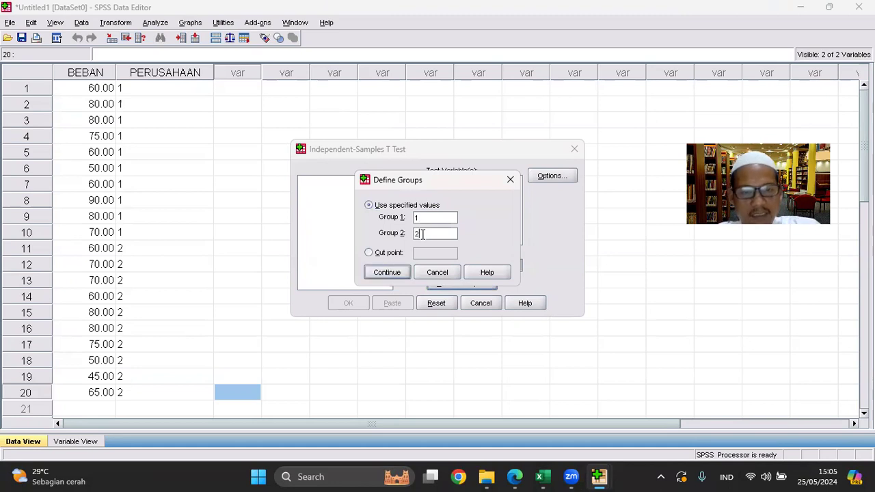
{"action": "left_click", "coordinate": [391, 271]}
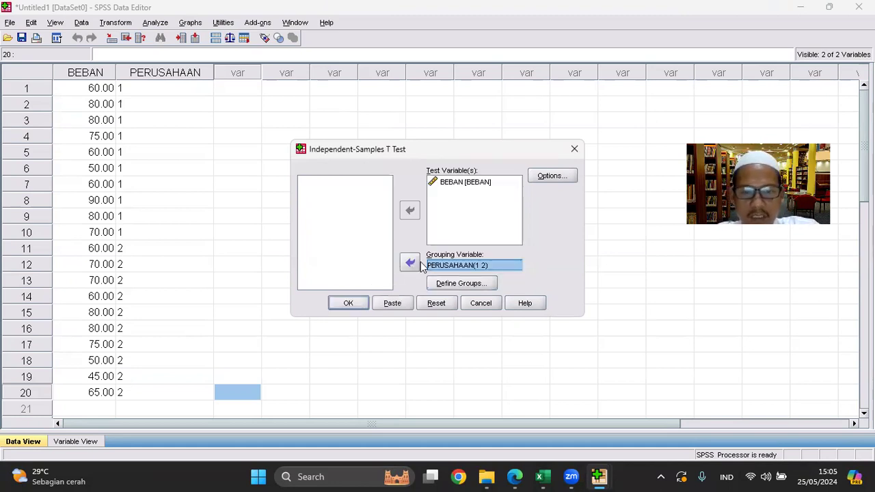
Set the confidence interval to 97% and run the Independent-Samples T Test.
{"action": "left_click", "coordinate": [552, 175]}
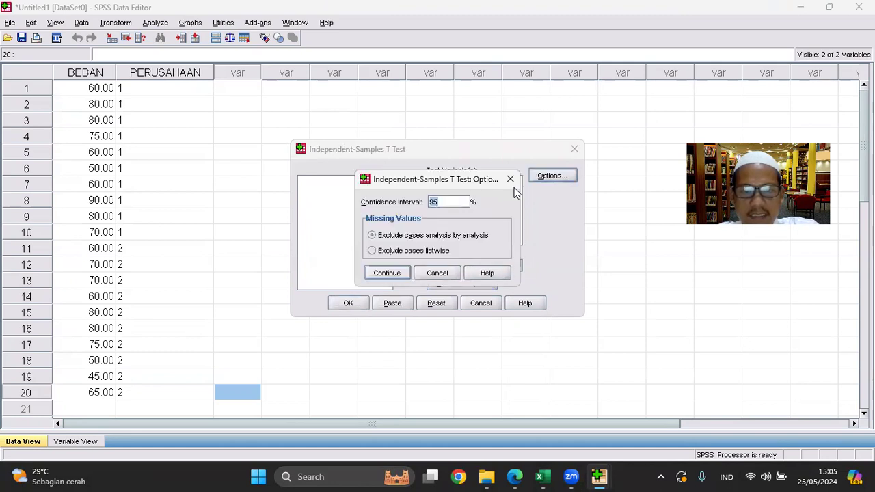
{"action": "left_click", "coordinate": [455, 202]}
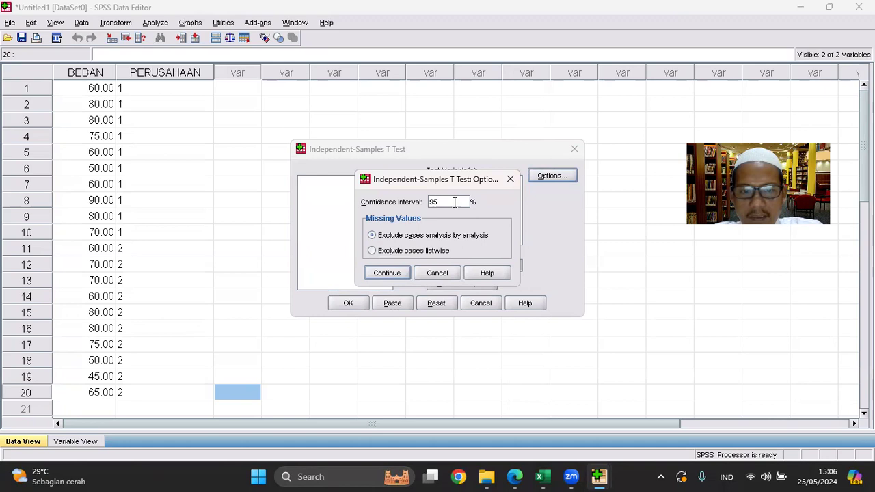
{"action": "type", "text": "7"}
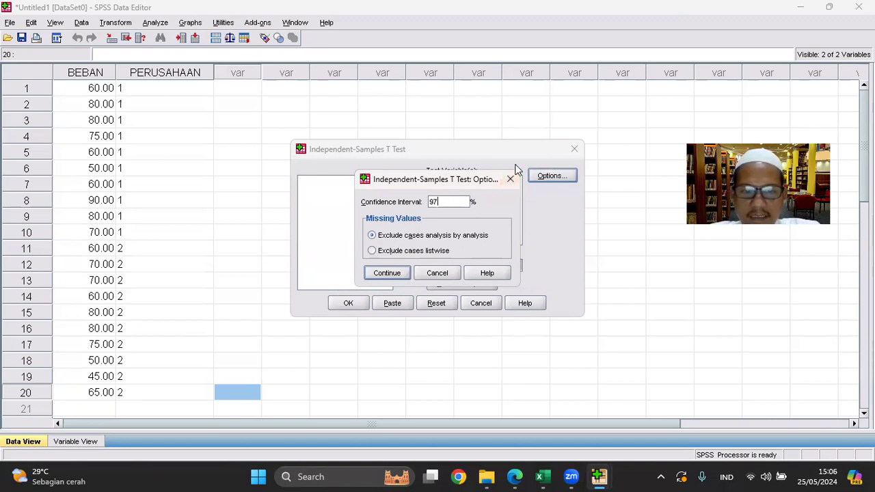
{"action": "left_click", "coordinate": [387, 273]}
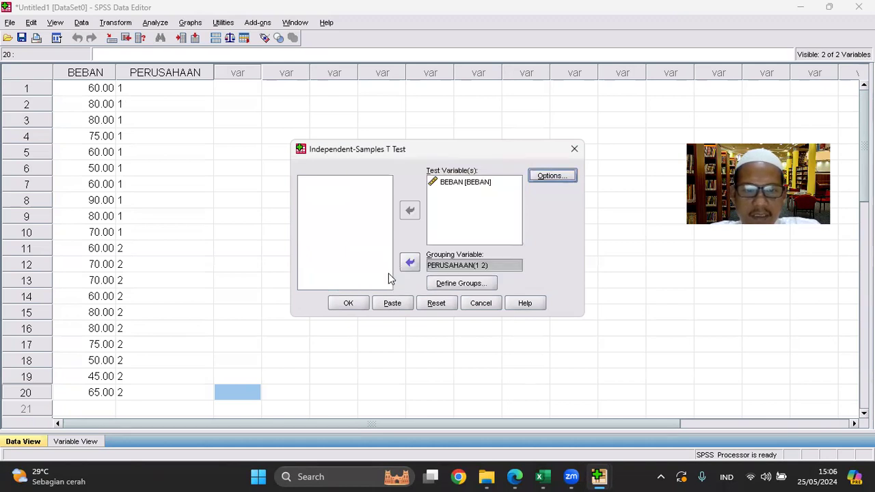
{"action": "left_click", "coordinate": [348, 303]}
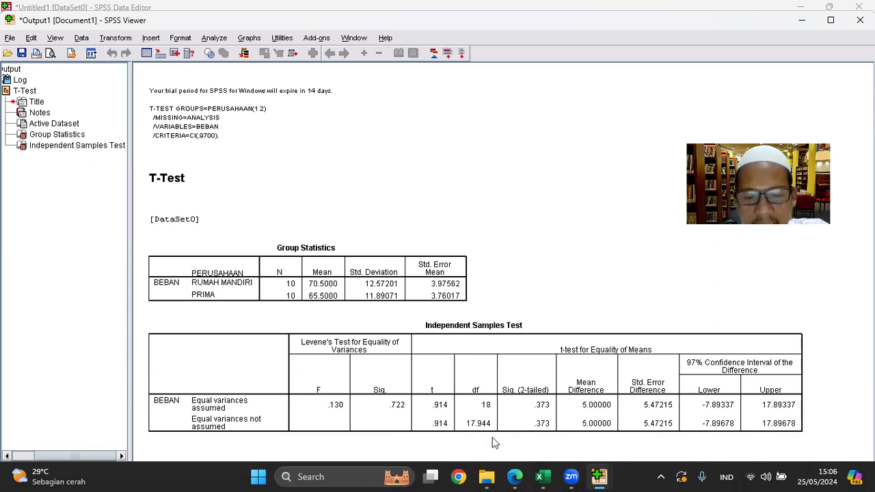
Switch to the MODUL 3 PDF in Edge and review the KASUS 2 hypotheses for homogeneity of variance and mean difference.
{"action": "left_click", "coordinate": [516, 476]}
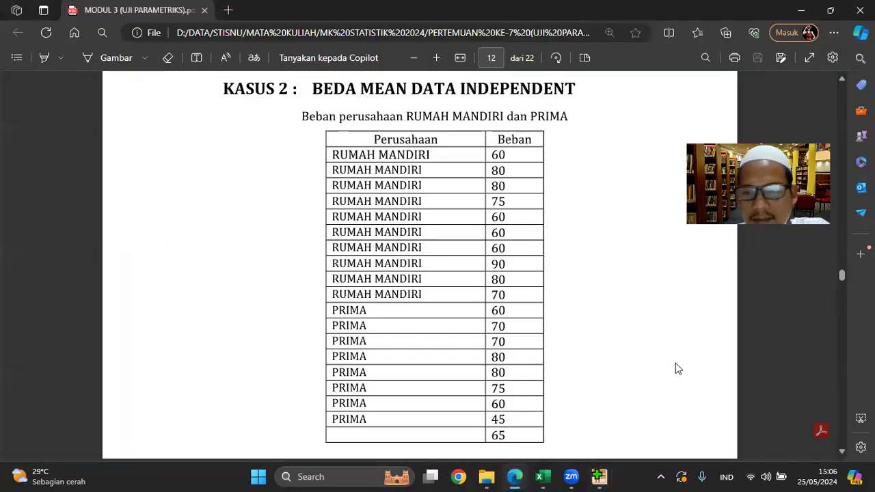
{"action": "left_click_drag", "start_coordinate": [842, 276], "coordinate": [842, 320]}
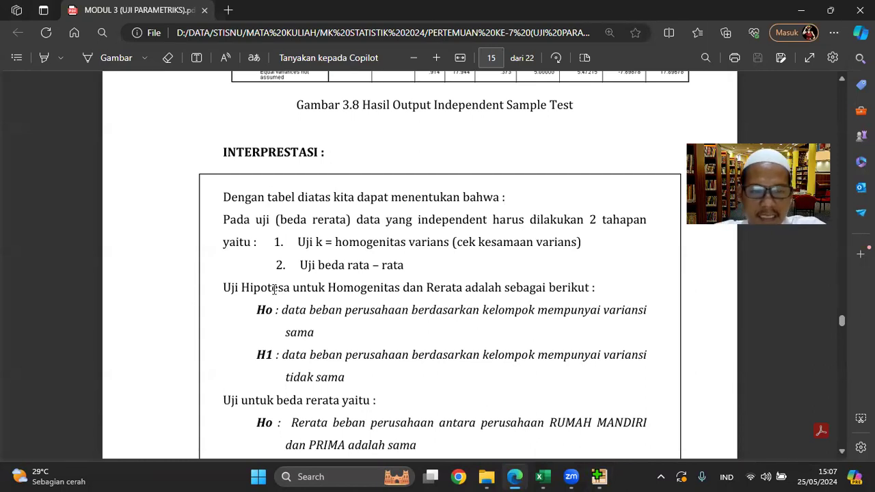
{"action": "left_click_drag", "start_coordinate": [259, 307], "coordinate": [373, 334]}
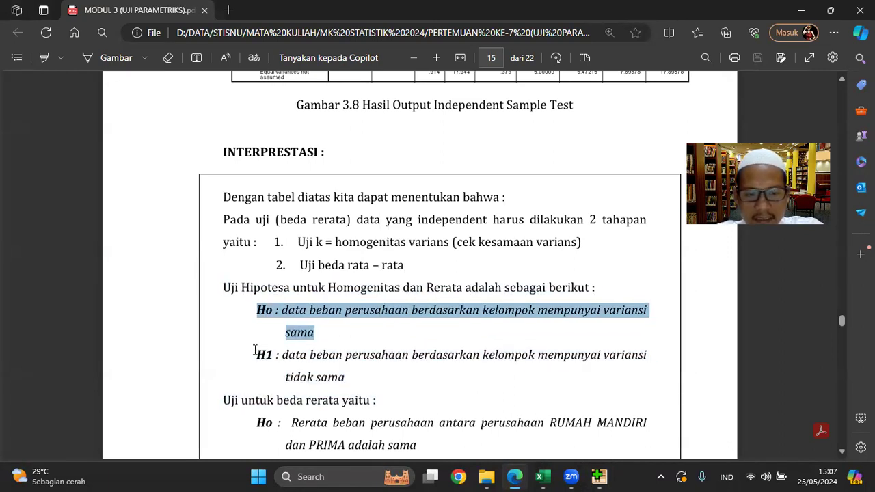
{"action": "left_click_drag", "start_coordinate": [258, 355], "coordinate": [345, 369]}
{"action": "right_click", "coordinate": [345, 369]}
{"action": "key", "text": "Escape"}
{"action": "scroll", "coordinate": [841, 454], "scroll_direction": "down", "scroll_amount": 5}
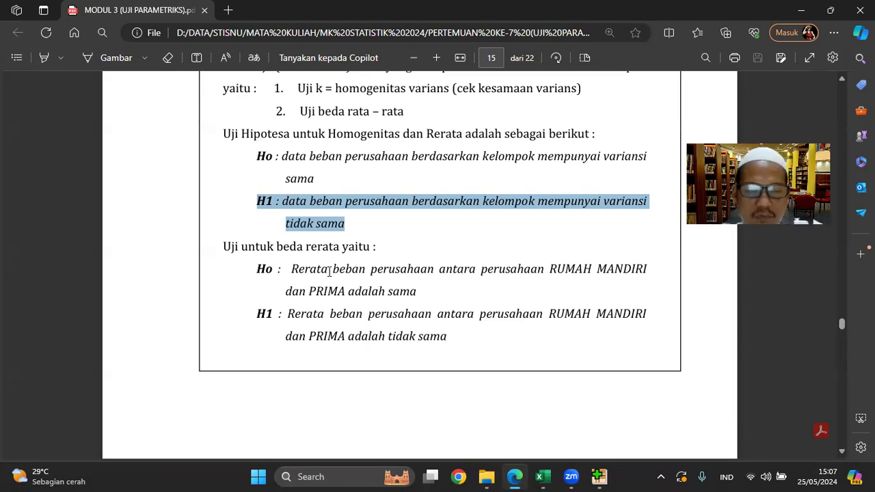
{"action": "left_click_drag", "start_coordinate": [287, 269], "coordinate": [415, 291]}
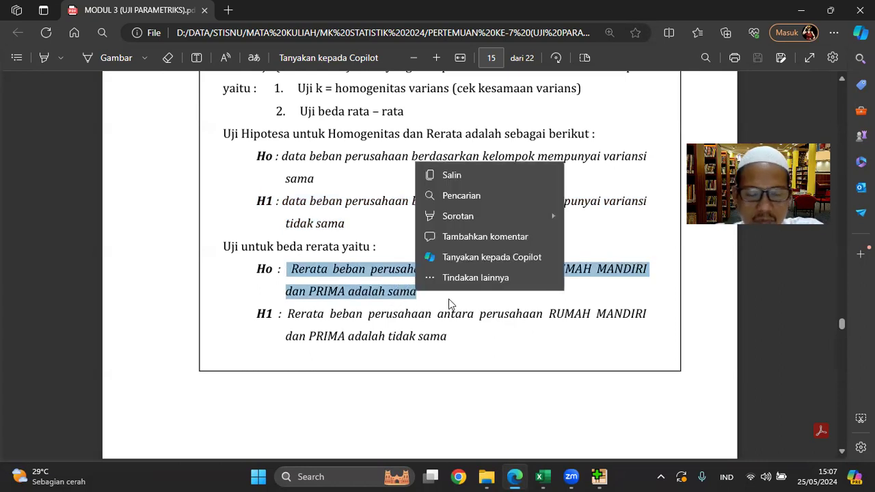
{"action": "left_click_drag", "start_coordinate": [288, 311], "coordinate": [447, 336]}
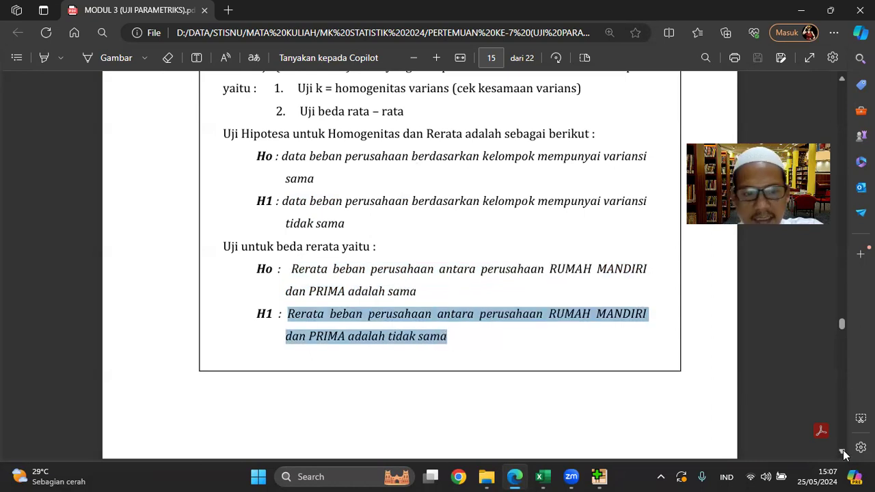
Read the KASUS 2 output interpretation in the module and compare its significance value with the SPSS Independent Samples Test table.
{"action": "scroll", "coordinate": [841, 453], "scroll_direction": "down", "scroll_amount": 1}
{"action": "scroll", "coordinate": [841, 453], "scroll_direction": "down", "scroll_amount": 5}
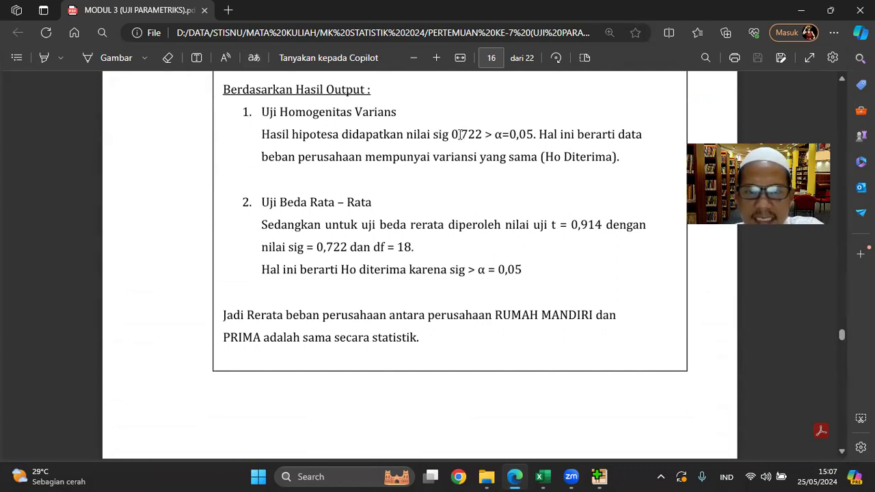
{"action": "left_click", "coordinate": [518, 476]}
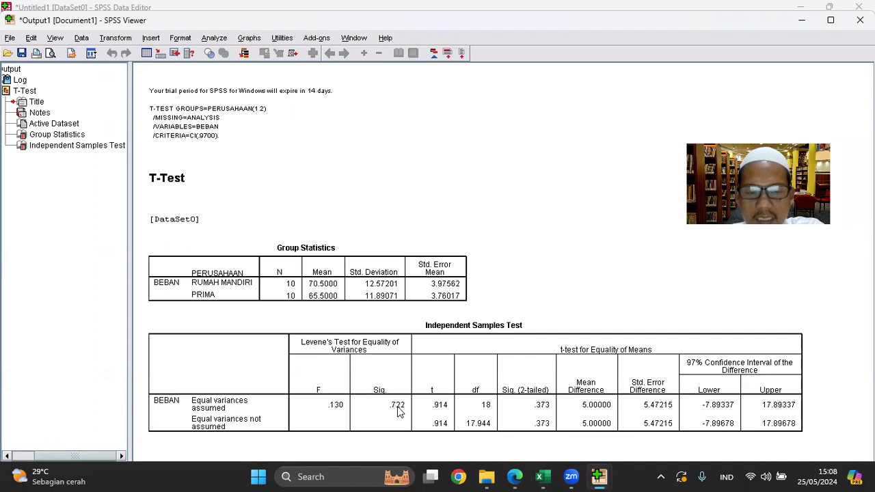
{"action": "left_click", "coordinate": [514, 476]}
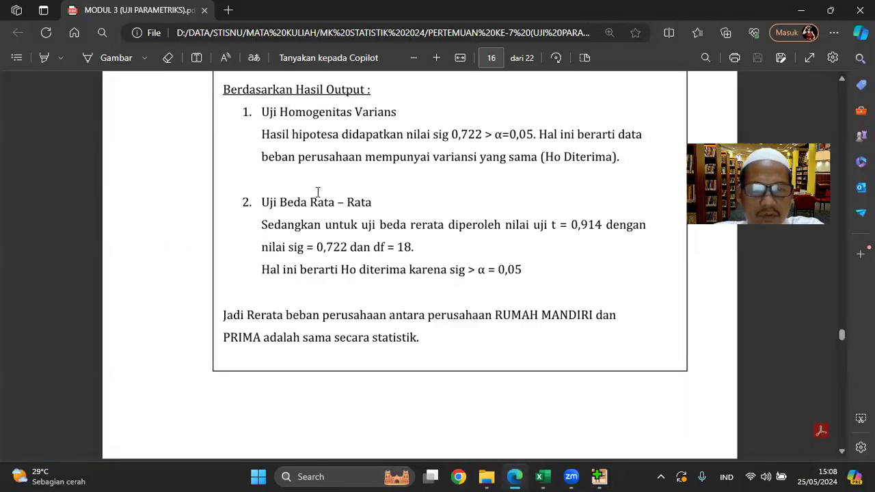
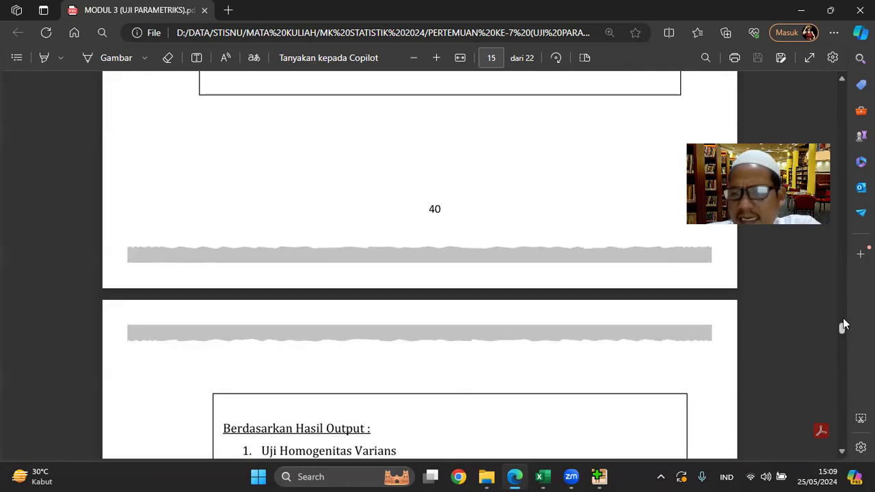
Read the module's section on testing two means and the KASUS 3 paired-sample problem with its score table.
{"action": "scroll", "coordinate": [843, 337], "scroll_direction": "down", "scroll_amount": 3}
{"action": "left_click_drag", "start_coordinate": [842, 336], "coordinate": [847, 354]}
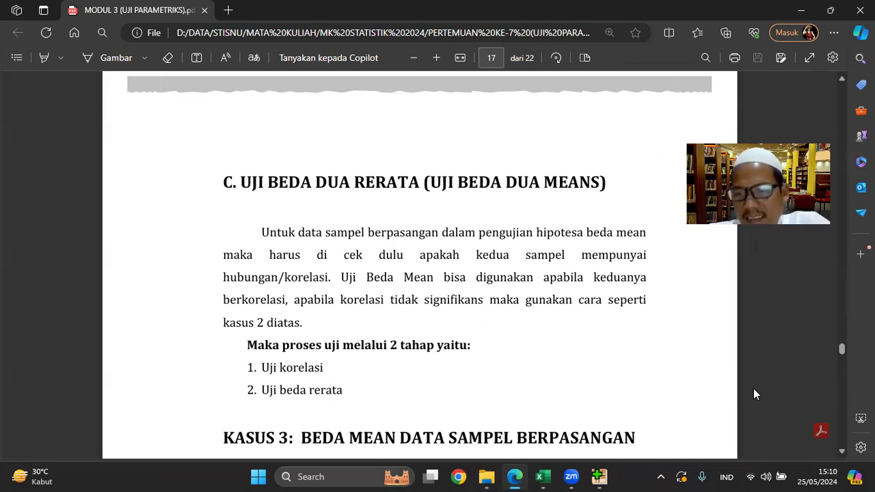
{"action": "scroll", "coordinate": [843, 350], "scroll_direction": "down", "scroll_amount": 4}
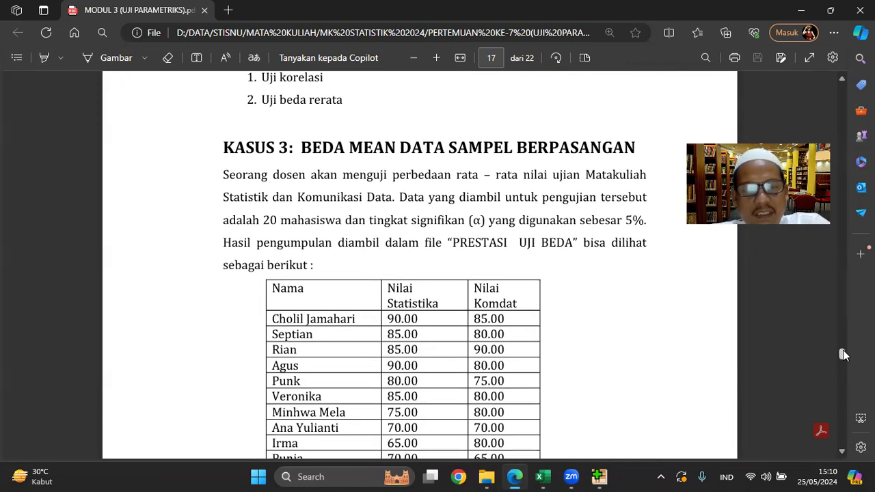
{"action": "scroll", "coordinate": [843, 355], "scroll_direction": "down", "scroll_amount": 1}
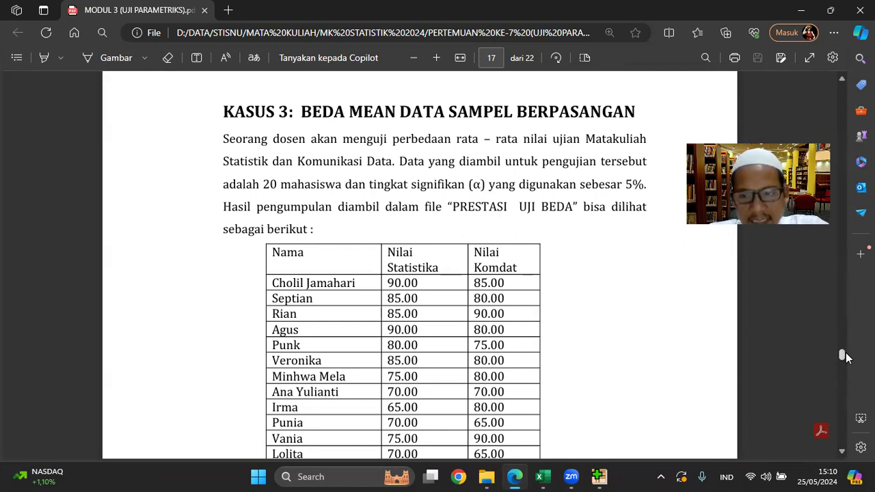
{"action": "left_click_drag", "start_coordinate": [843, 356], "coordinate": [850, 370]}
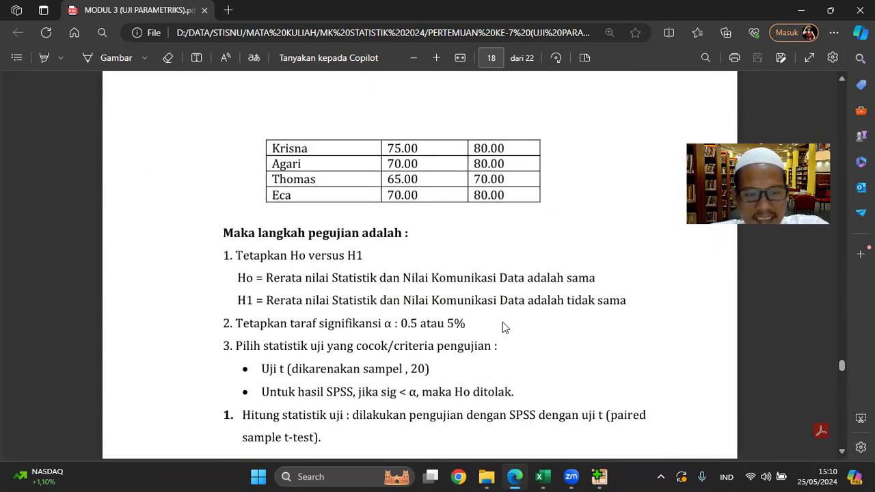
Review the KASUS 3 hypotheses, significance level, rejection criterion and Paired-Samples T Test procedure, and return to the score table.
{"action": "left_click_drag", "start_coordinate": [234, 278], "coordinate": [594, 288]}
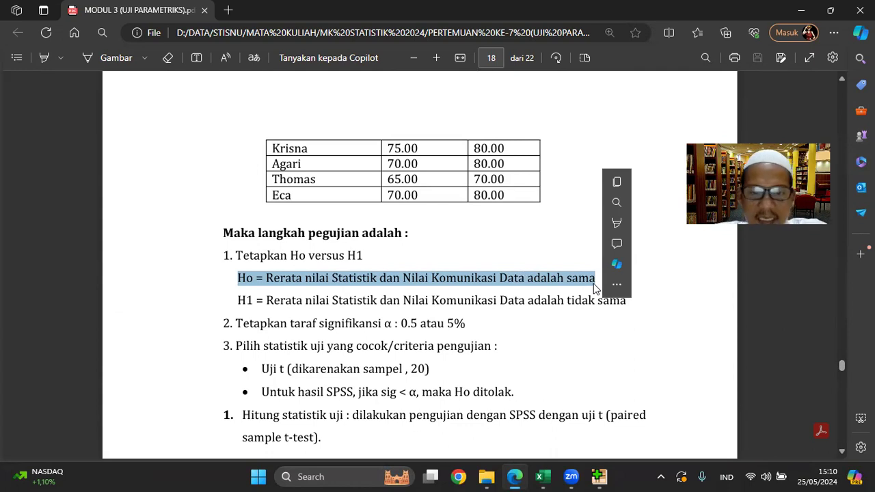
{"action": "left_click", "coordinate": [232, 300]}
{"action": "left_click_drag", "start_coordinate": [232, 300], "coordinate": [496, 301]}
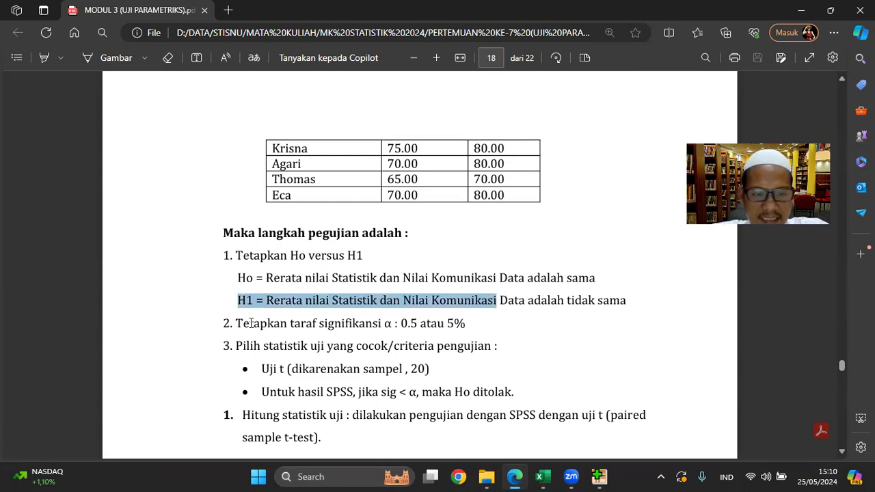
{"action": "left_click_drag", "start_coordinate": [235, 322], "coordinate": [510, 302]}
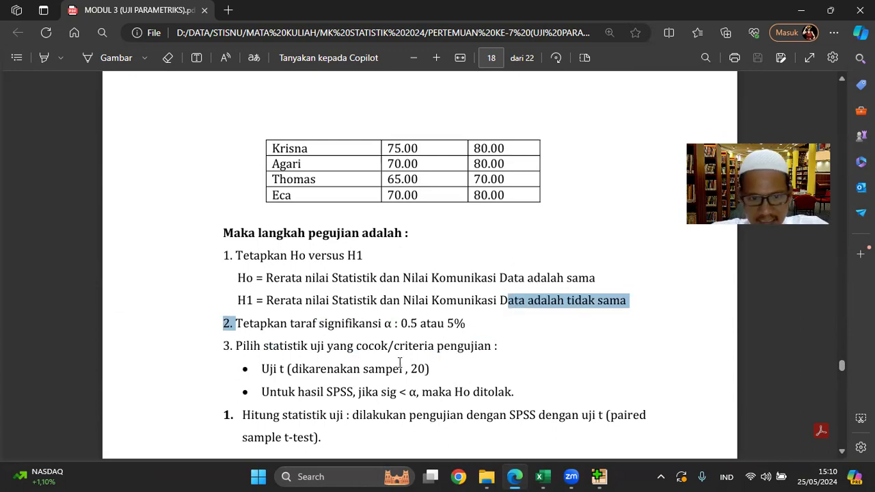
{"action": "left_click", "coordinate": [293, 394]}
{"action": "left_click_drag", "start_coordinate": [294, 394], "coordinate": [521, 396]}
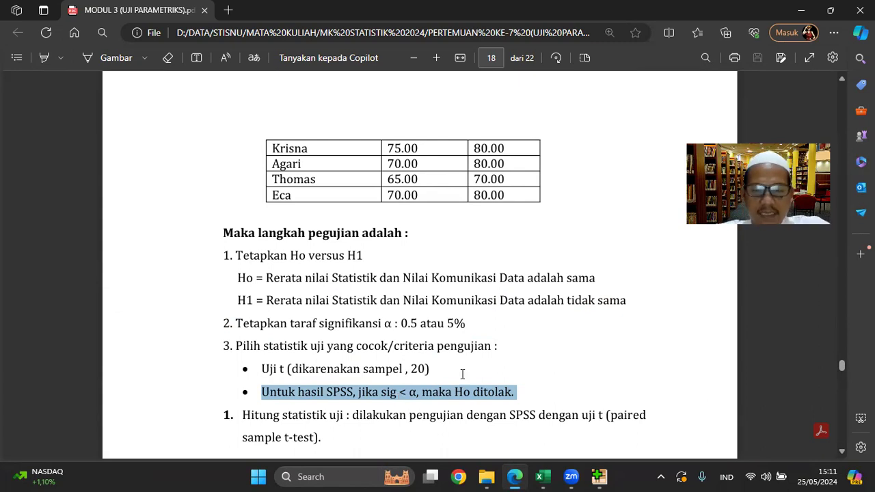
{"action": "left_click_drag", "start_coordinate": [844, 371], "coordinate": [846, 376]}
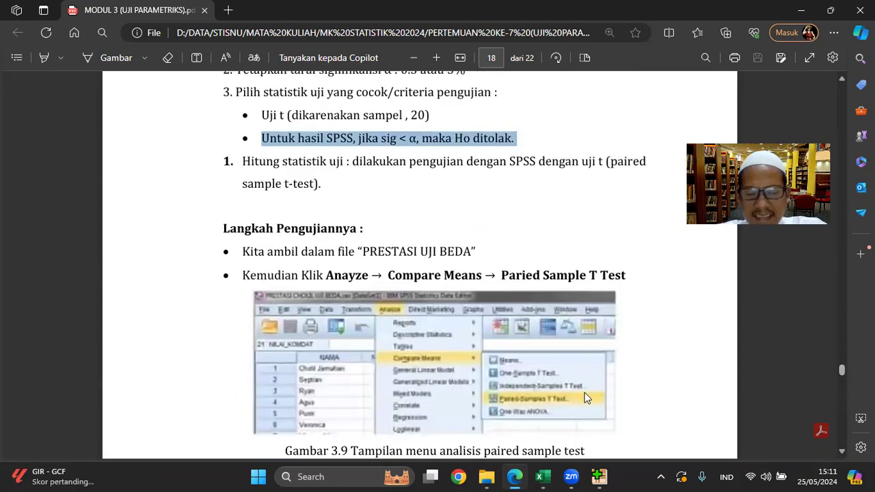
{"action": "left_click_drag", "start_coordinate": [842, 367], "coordinate": [849, 353]}
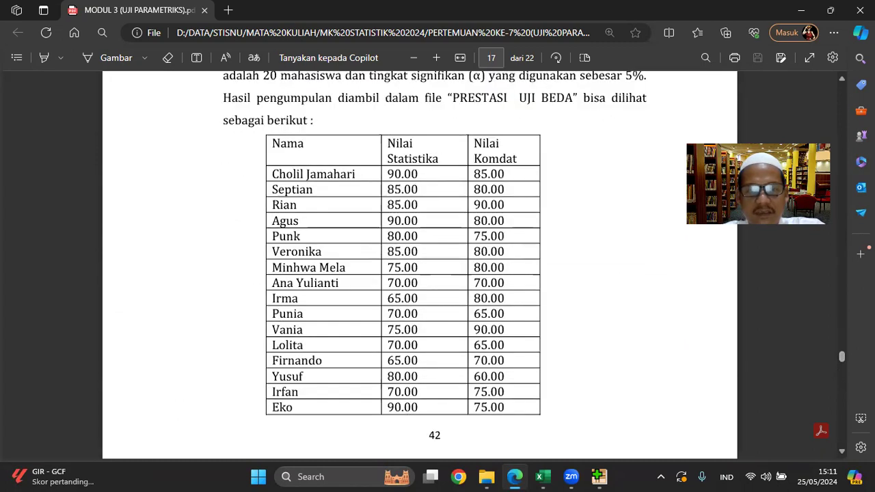
Switch to the INPUT DATA workbook in Excel and show the KASUS3 MODUL3 sheet.
{"action": "left_click", "coordinate": [542, 476]}
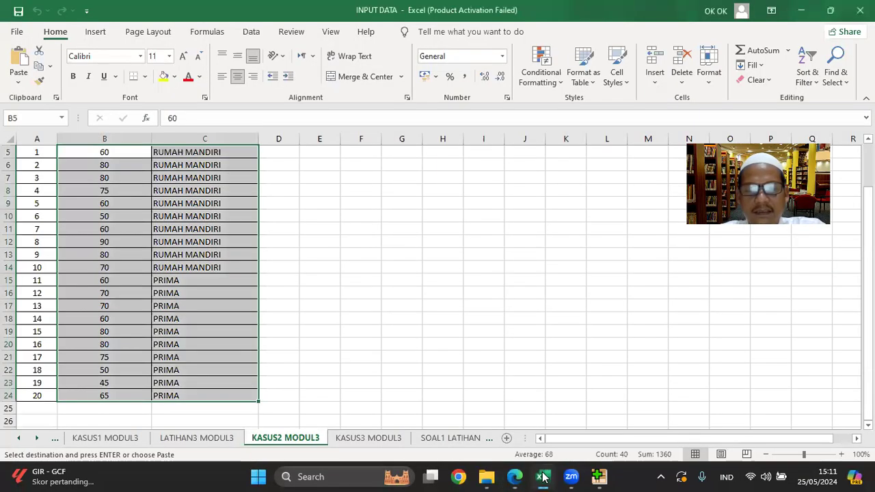
{"action": "left_click", "coordinate": [354, 442]}
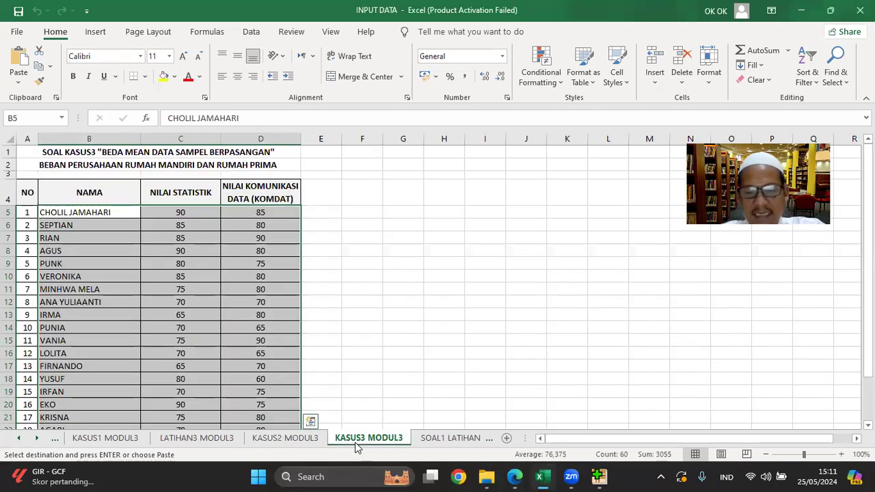
Switch to the SPSS output viewer and open the dialog for saving the KASUS 2 t-test output.
{"action": "left_click", "coordinate": [598, 476]}
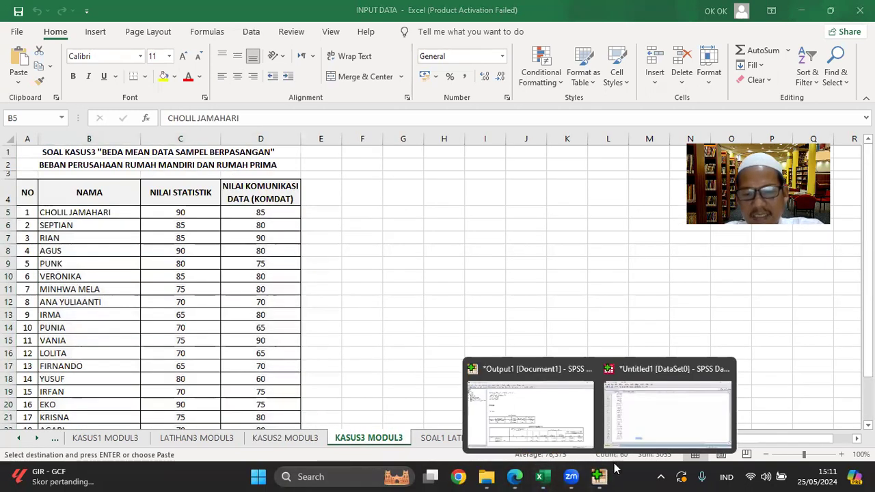
{"action": "left_click", "coordinate": [561, 410]}
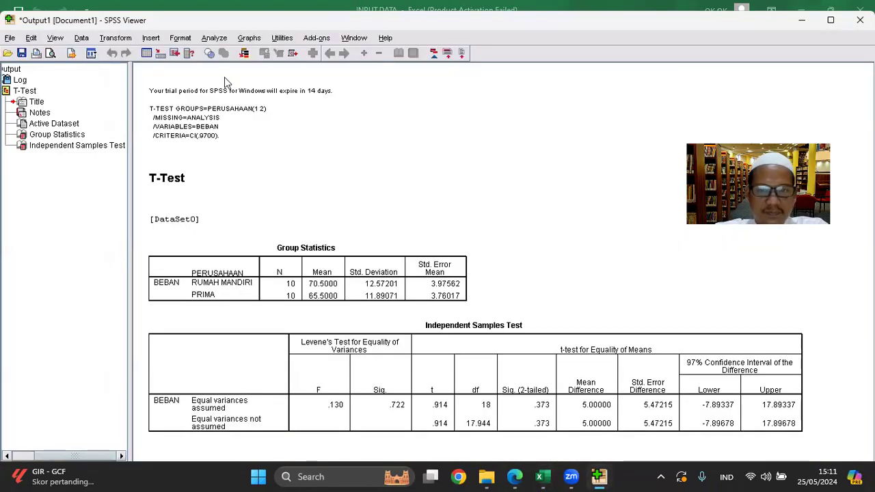
{"action": "left_click", "coordinate": [10, 38]}
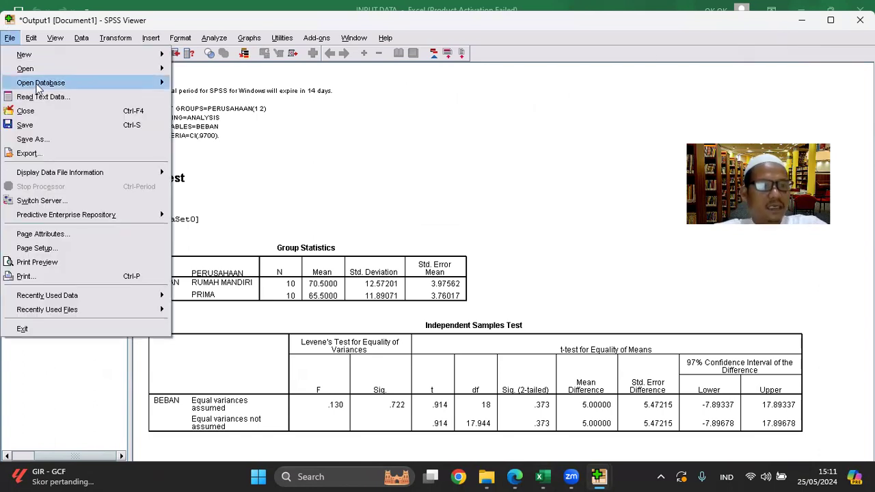
{"action": "left_click", "coordinate": [47, 132]}
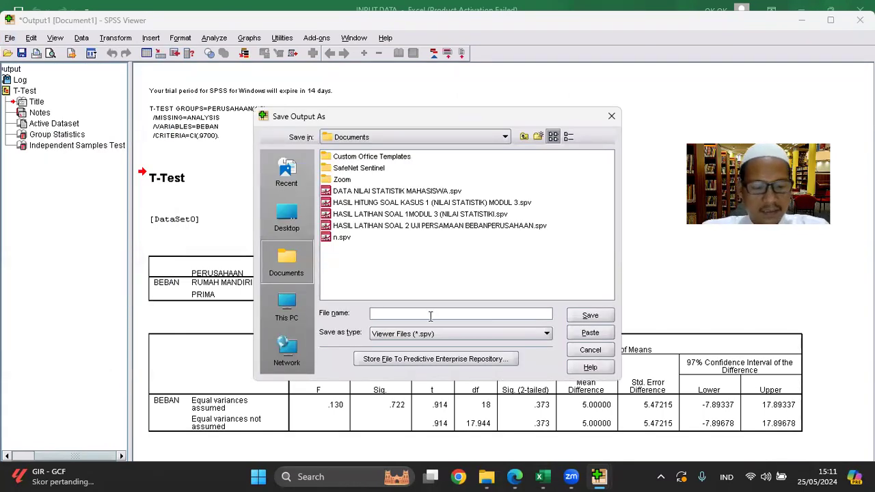
{"action": "type", "text": "HASIL"}
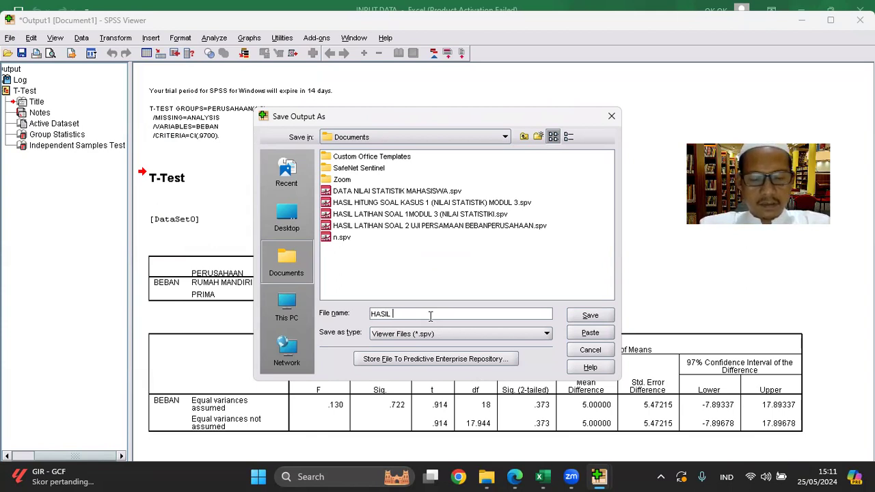
{"action": "key", "text": "BackSpace"}
{"action": "key", "text": "BackSpace"}
{"action": "key", "text": "BackSpace"}
{"action": "key", "text": "BackSpace"}
{"action": "key", "text": "BackSpace"}
{"action": "key", "text": "BackSpace"}
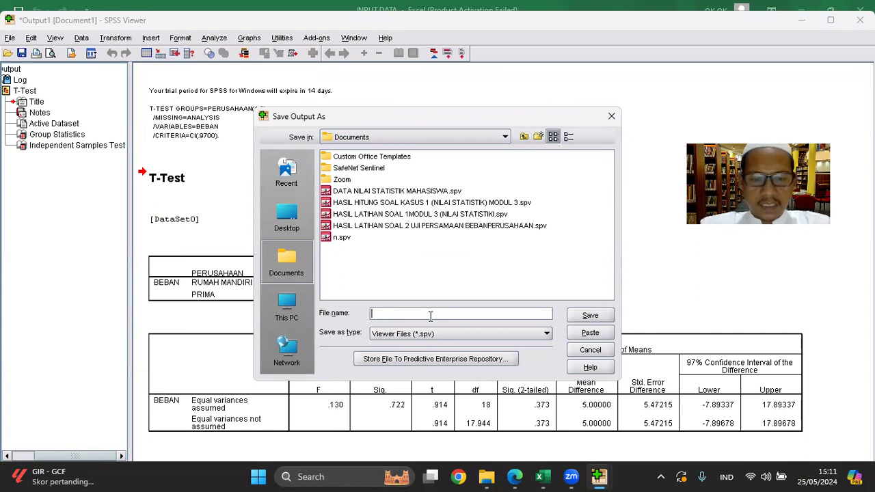
{"action": "type", "text": "W"}
{"action": "key", "text": "BackSpace"}
Save the output in Documents as a Viewer file named "JAWABAN SOAL KASUS 2 (2 NILAI MK) MODIUL 3".
{"action": "type", "text": "JAWABAN "}
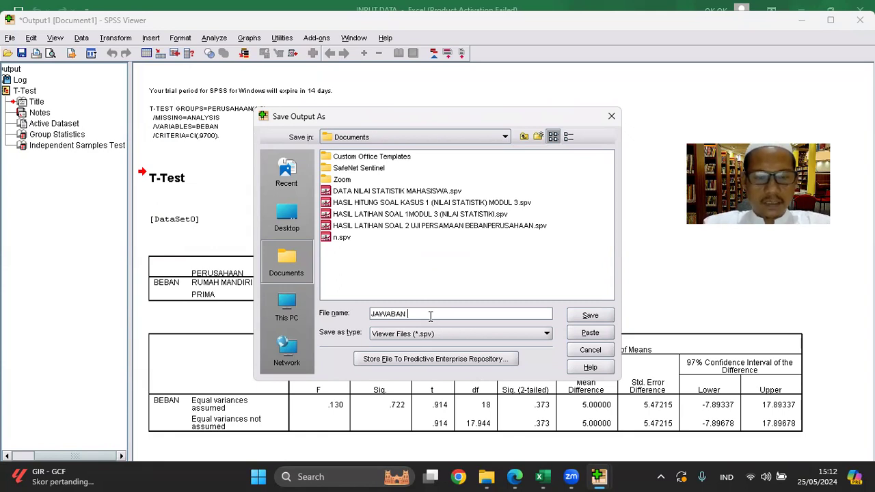
{"action": "type", "text": "SOAL "}
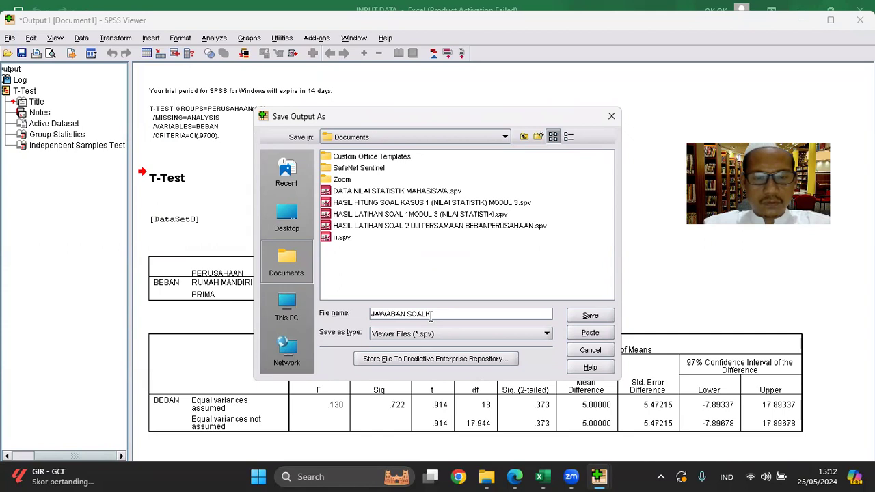
{"action": "type", "text": "KASUS"}
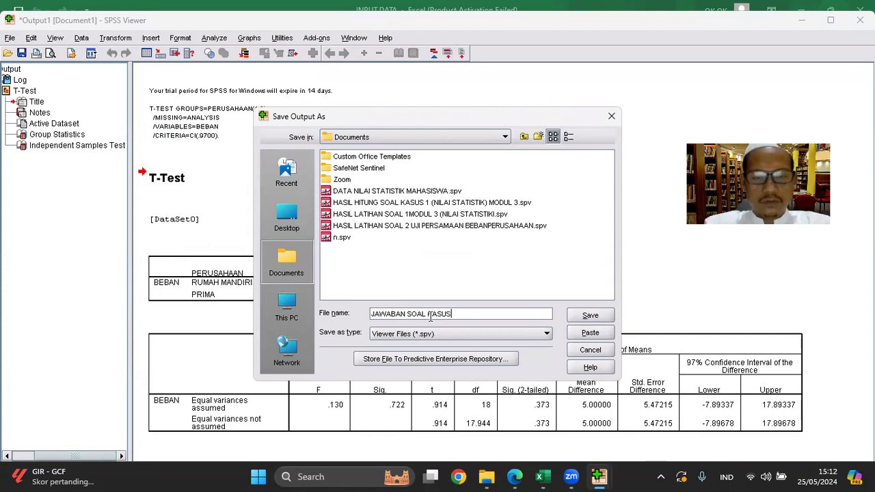
{"action": "type", "text": " 2 ("}
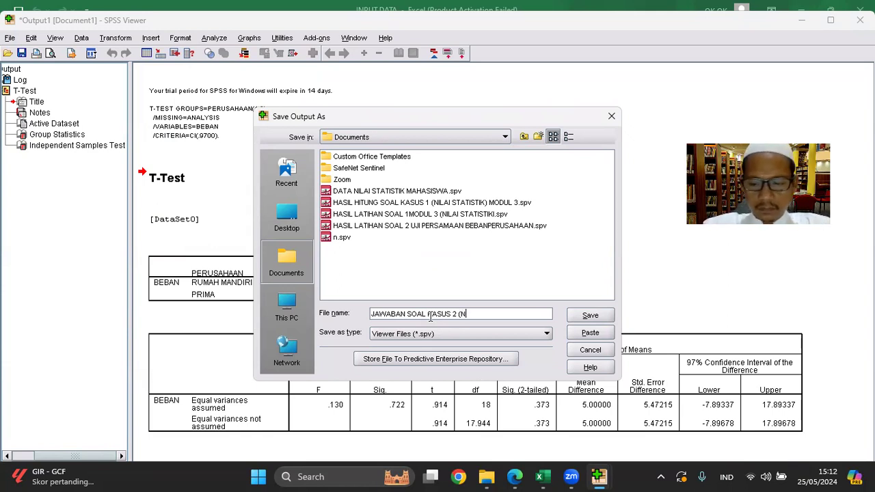
{"action": "type", "text": "2"}
{"action": "type", "text": " NI"}
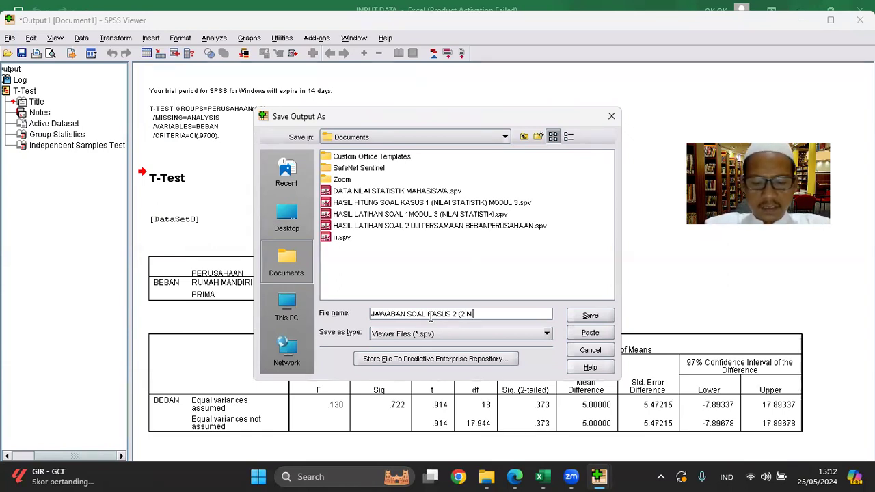
{"action": "type", "text": "LAI MK)"}
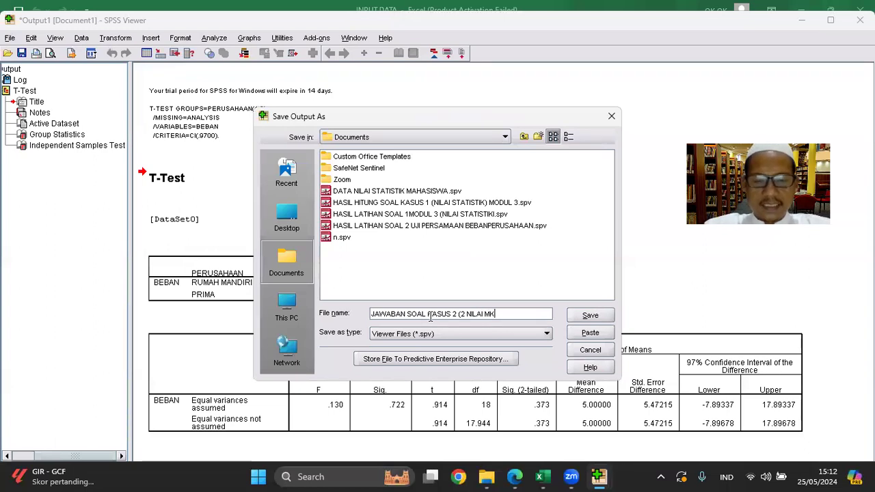
{"action": "type", "text": " MODUL 3"}
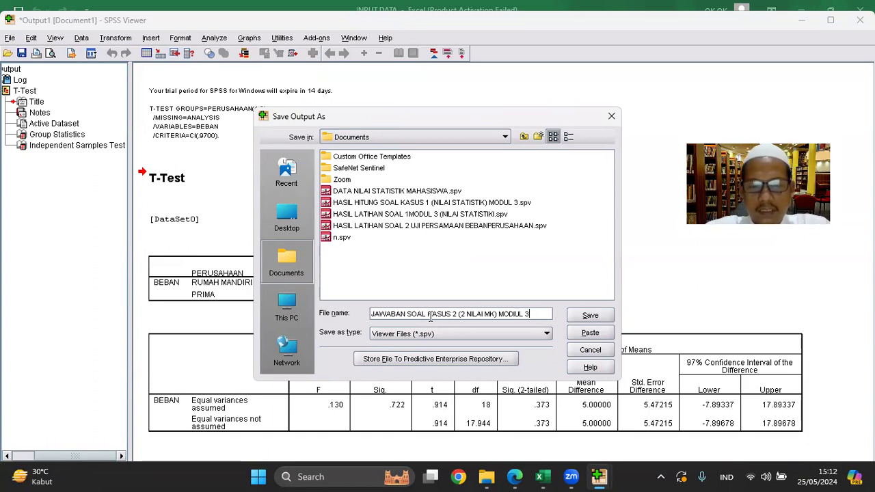
{"action": "left_click", "coordinate": [590, 316]}
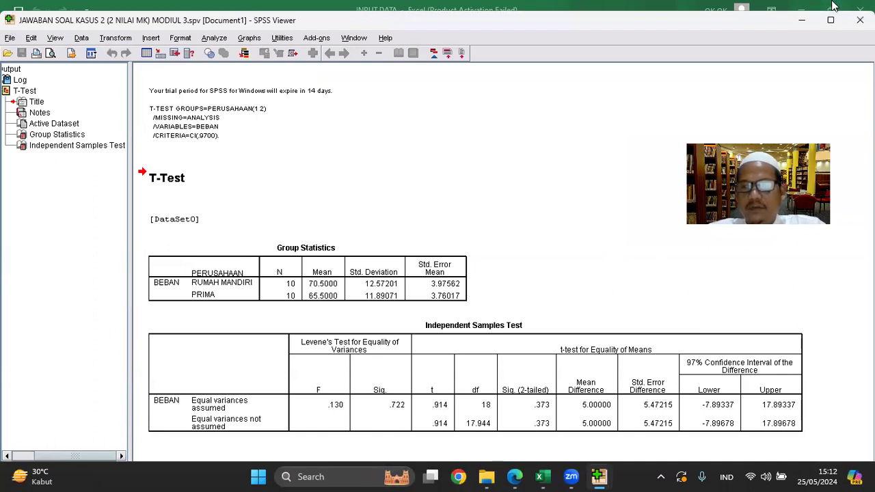
Close the saved output viewer and the last Data Editor window, exiting SPSS.
{"action": "left_click", "coordinate": [860, 19]}
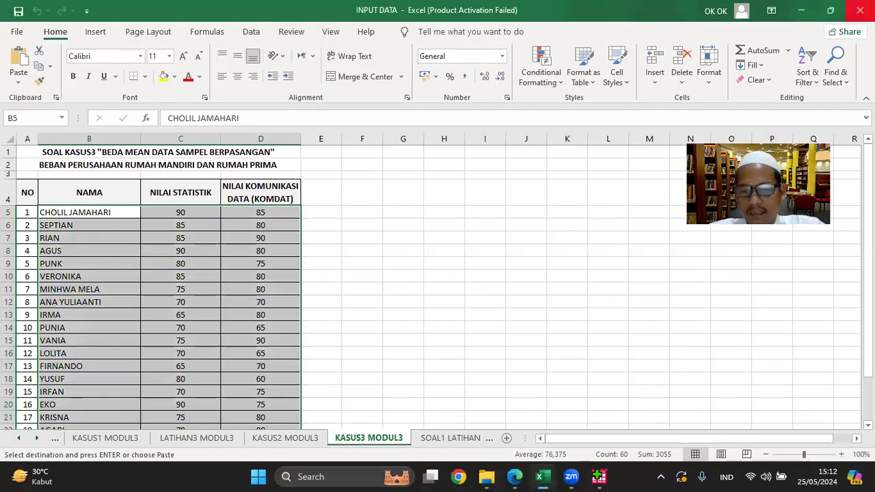
{"action": "left_click", "coordinate": [599, 476]}
{"action": "left_click", "coordinate": [417, 268]}
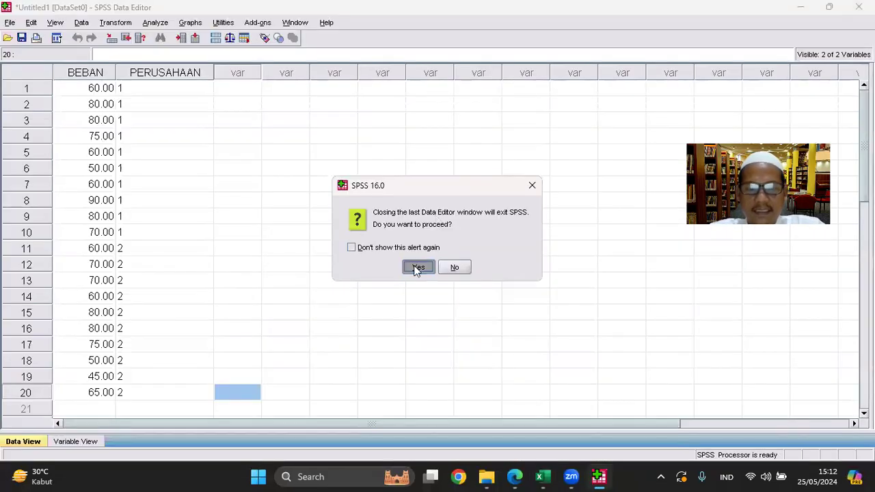
{"action": "left_click", "coordinate": [441, 284]}
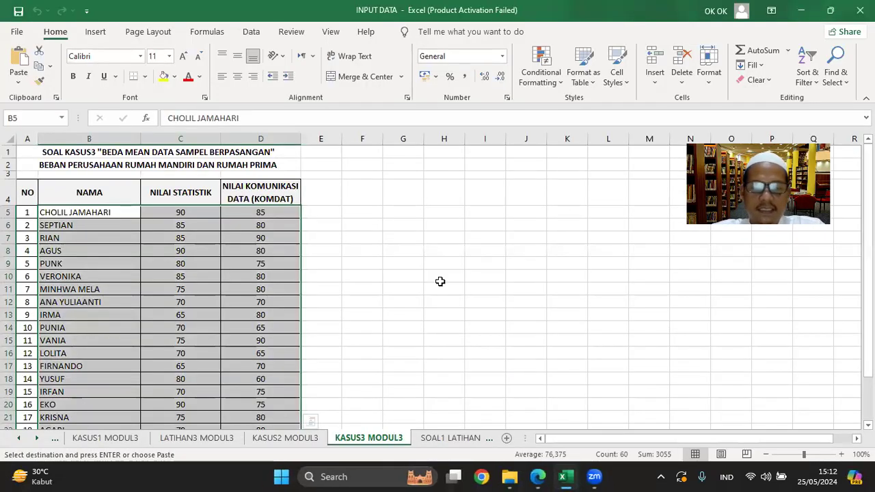
Run 1. SPSS 16 again from its File Explorer folder and dismiss the startup and Open Data dialogs to get an empty dataset.
{"action": "left_click", "coordinate": [509, 476]}
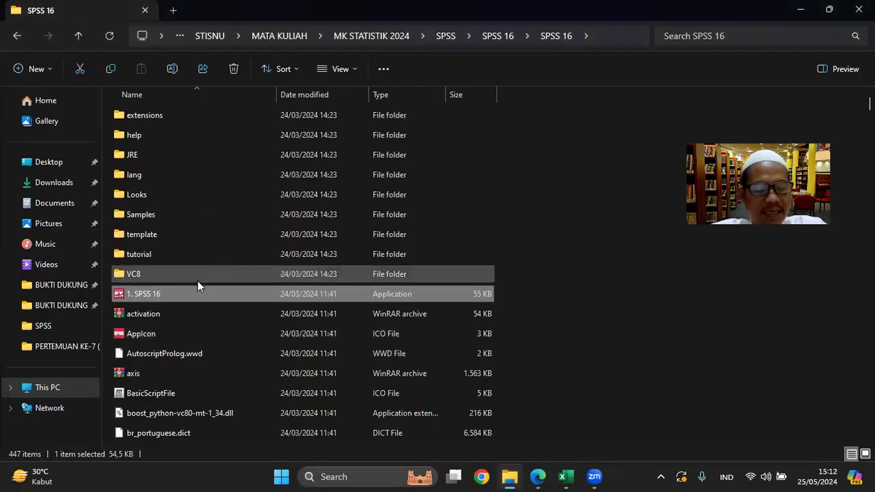
{"action": "double_click", "coordinate": [178, 293]}
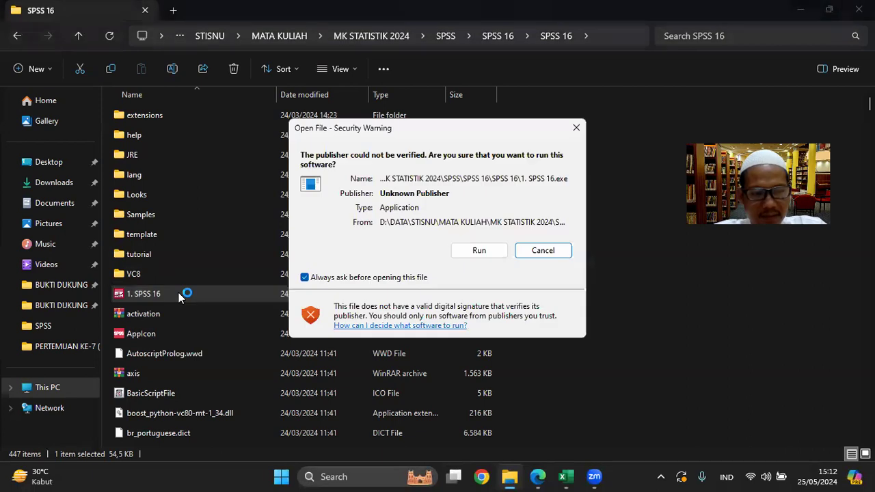
{"action": "left_click", "coordinate": [480, 250]}
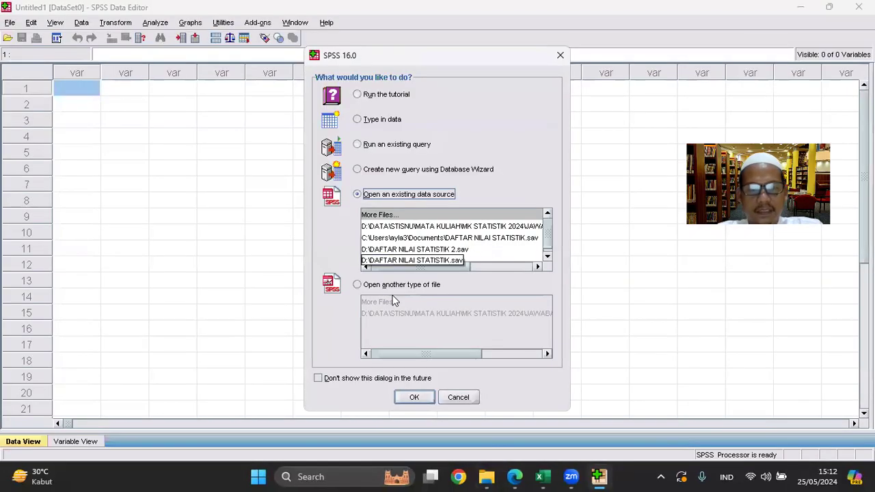
{"action": "left_click", "coordinate": [414, 397]}
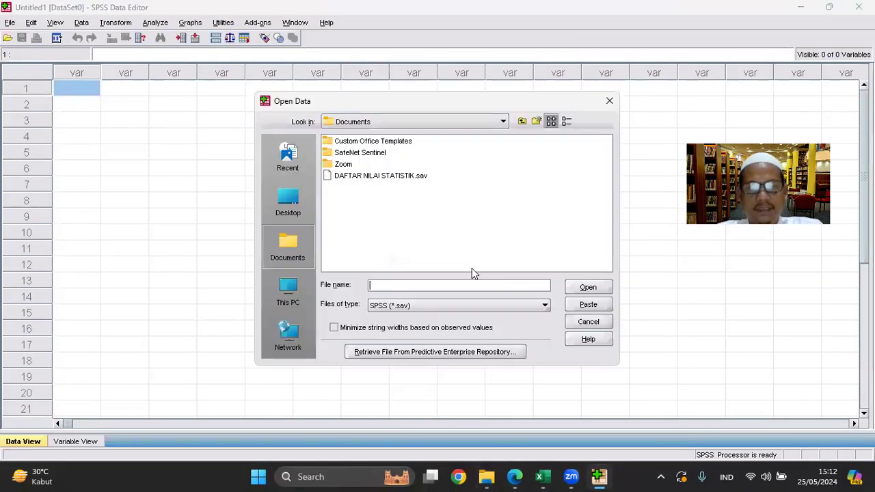
{"action": "left_click", "coordinate": [592, 321]}
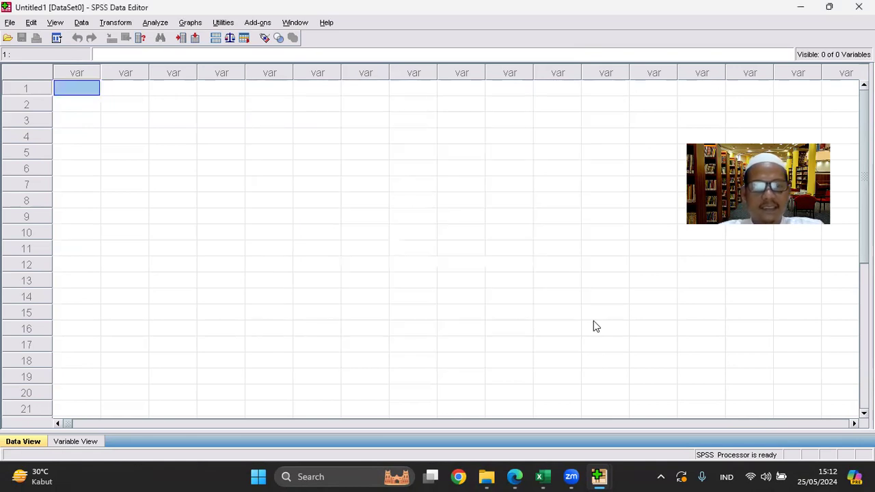
Switch to Excel and copy the student names and both score columns, B5:D24, on the KASUS3 MODUL3 sheet.
{"action": "left_click", "coordinate": [539, 476]}
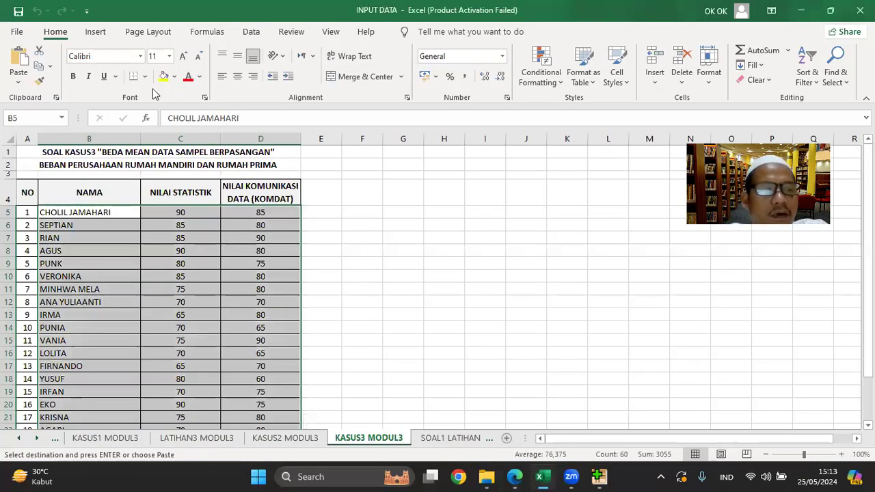
{"action": "left_click_drag", "start_coordinate": [867, 198], "coordinate": [867, 240]}
{"action": "left_click", "coordinate": [38, 67]}
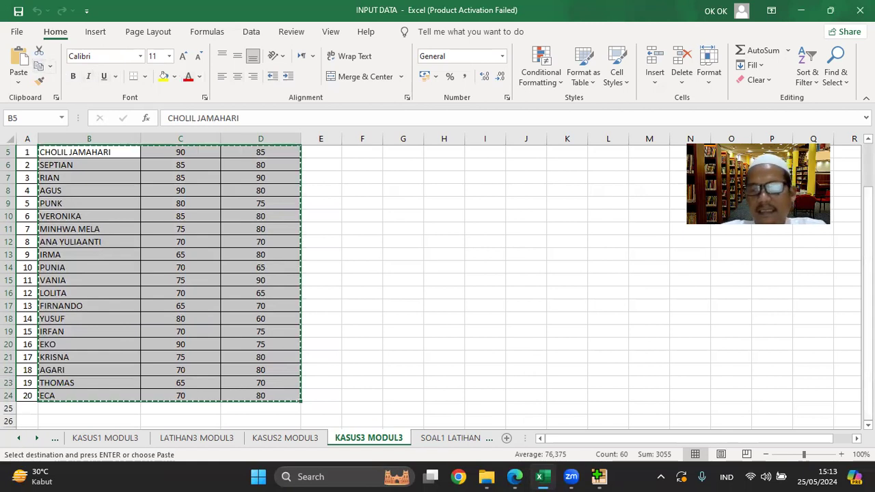
Switch to the empty SPSS Data Editor and paste the copied names and scores starting at the first cell.
{"action": "scroll", "coordinate": [651, 267], "scroll_direction": "up", "scroll_amount": 1}
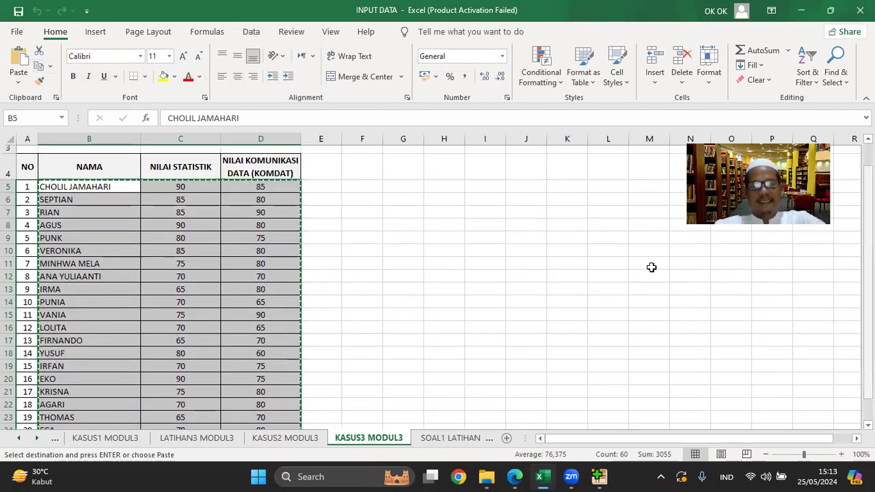
{"action": "left_click", "coordinate": [599, 476]}
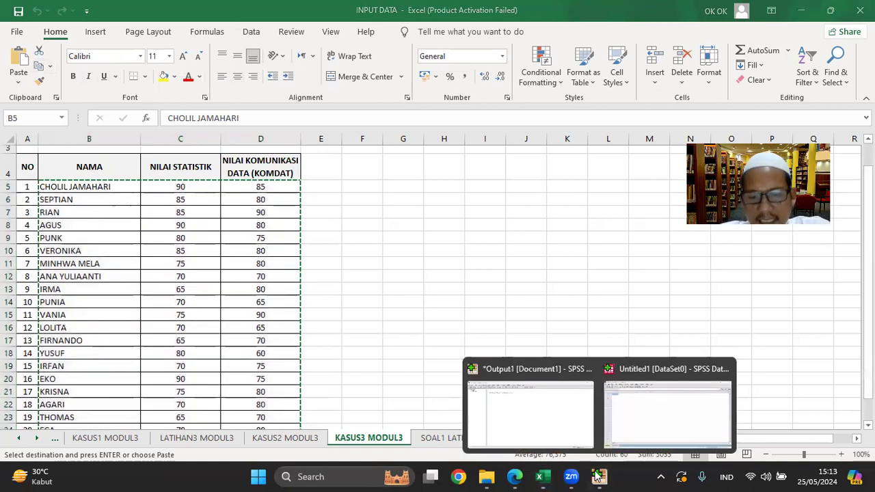
{"action": "left_click", "coordinate": [675, 413]}
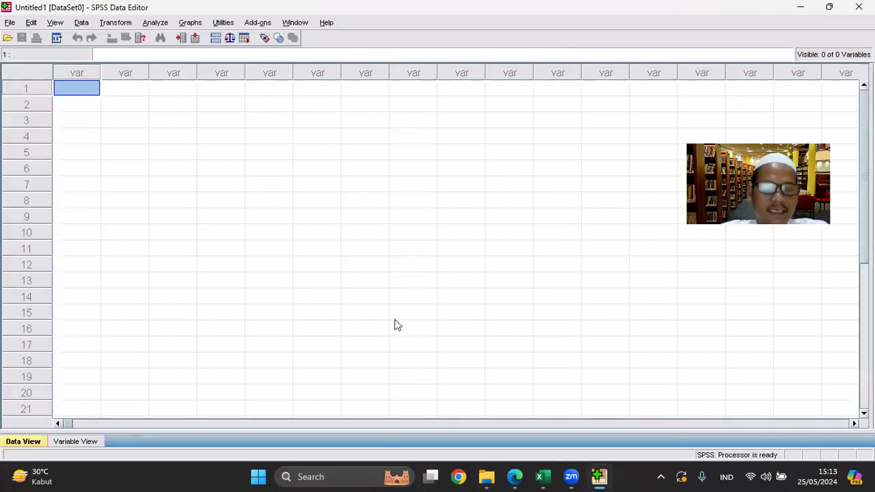
{"action": "right_click", "coordinate": [72, 98]}
{"action": "left_click", "coordinate": [94, 129]}
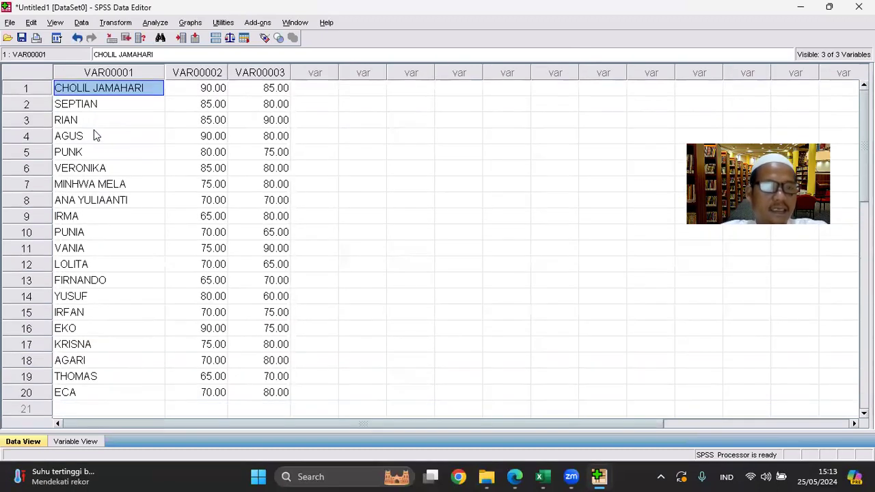
Rename the three pasted variables, in order, as NAMA, STATISTIK and KOMDAT.
{"action": "left_click", "coordinate": [76, 441]}
{"action": "left_click", "coordinate": [91, 77]}
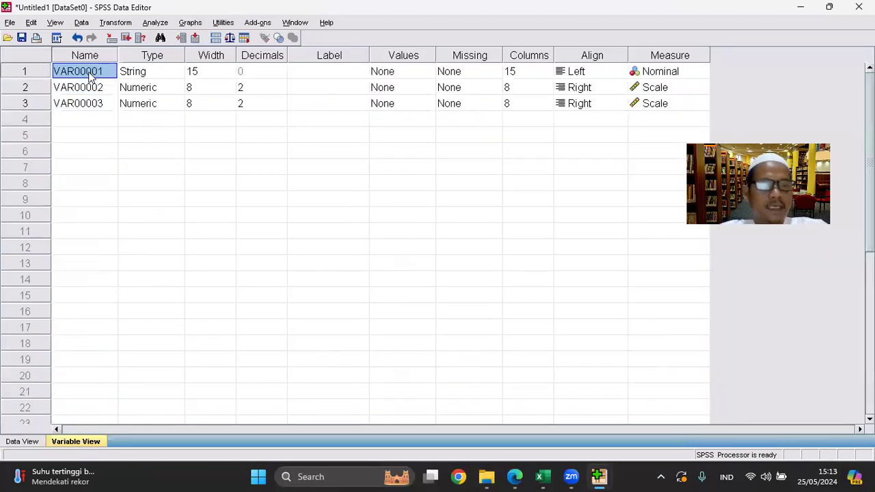
{"action": "type", "text": "NAMA"}
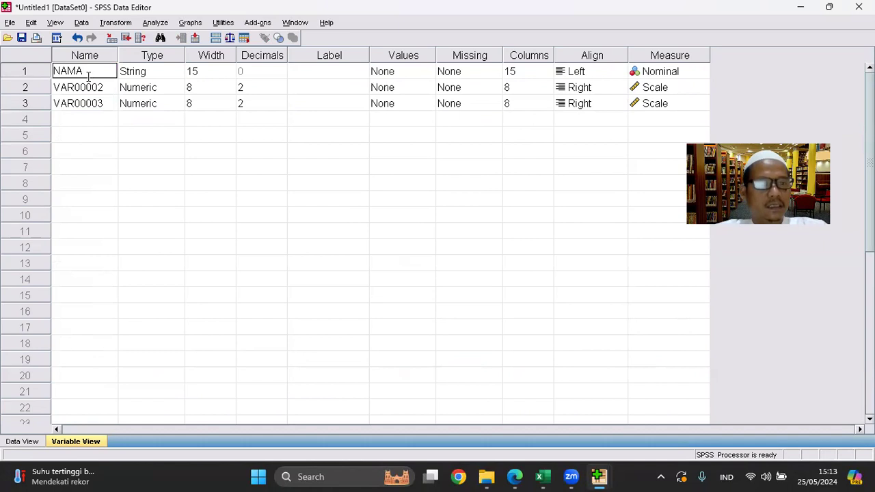
{"action": "left_click", "coordinate": [85, 93]}
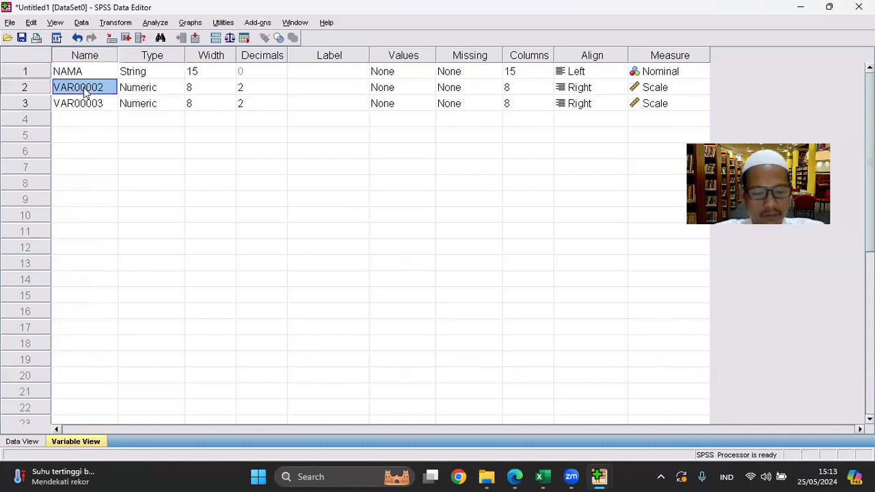
{"action": "type", "text": "STATISTIK"}
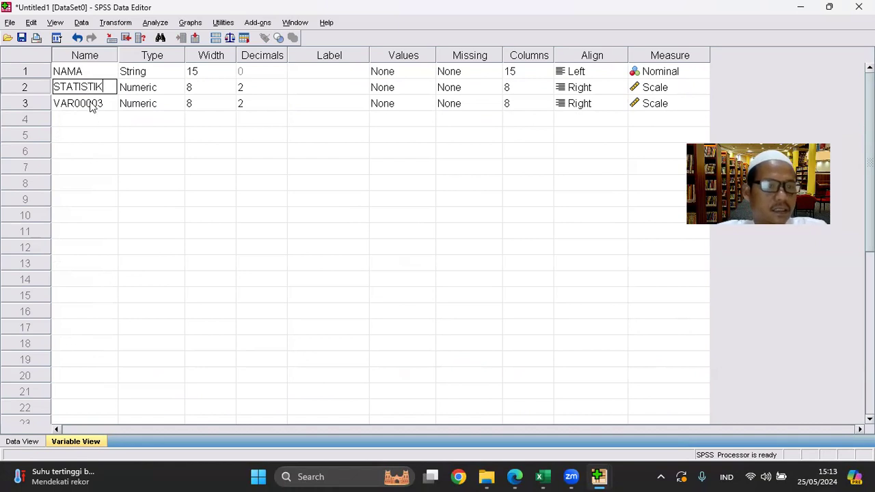
{"action": "left_click", "coordinate": [92, 107]}
{"action": "type", "text": "KOMDAT"}
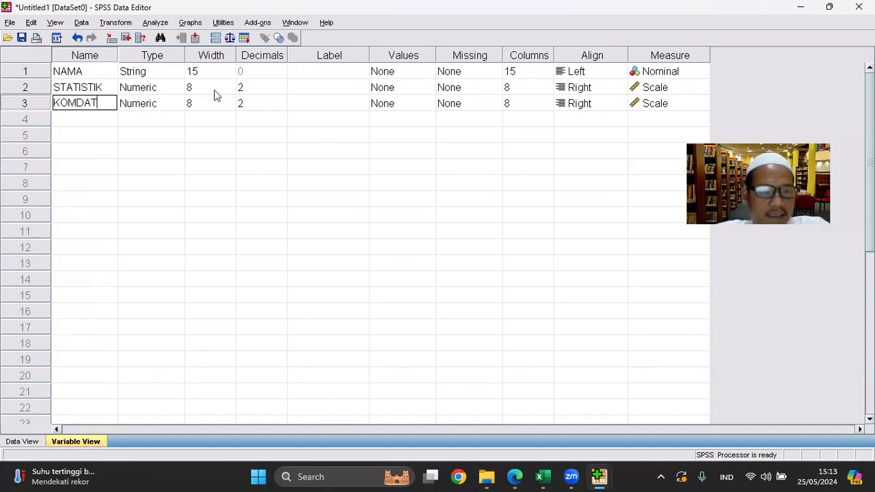
Set the decimals of the STATISTIK and KOMDAT variables to 0.
{"action": "left_click", "coordinate": [233, 94]}
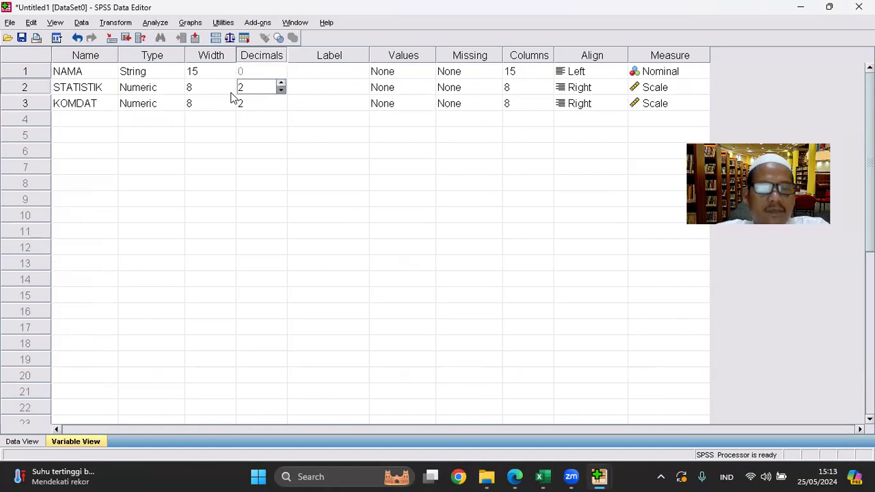
{"action": "double_click", "coordinate": [281, 90]}
{"action": "key", "text": "Down"}
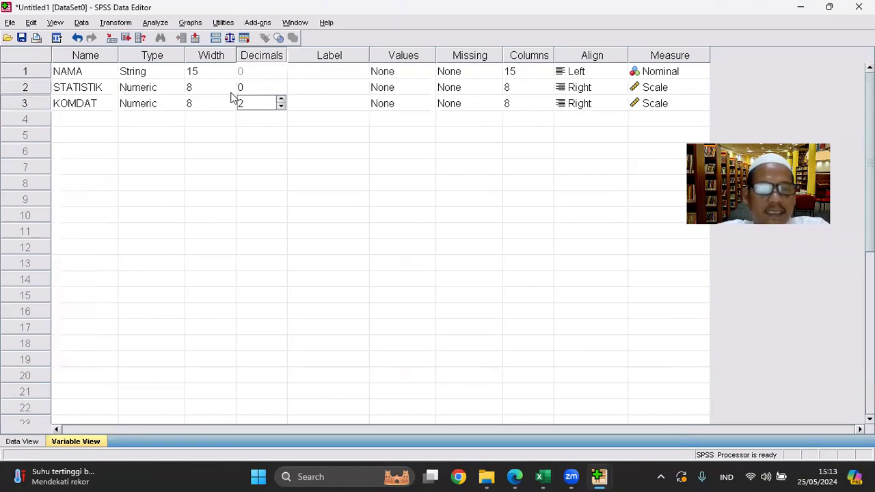
{"action": "double_click", "coordinate": [281, 108]}
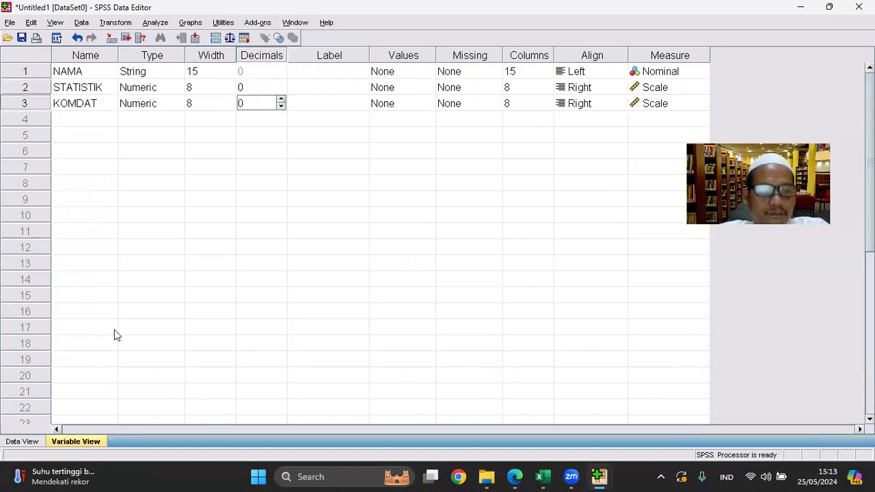
Return to the data and set up a Paired-Samples T Test with STATISTIK as Variable1 and KOMDAT as Variable2 of pair 1.
{"action": "left_click", "coordinate": [29, 442]}
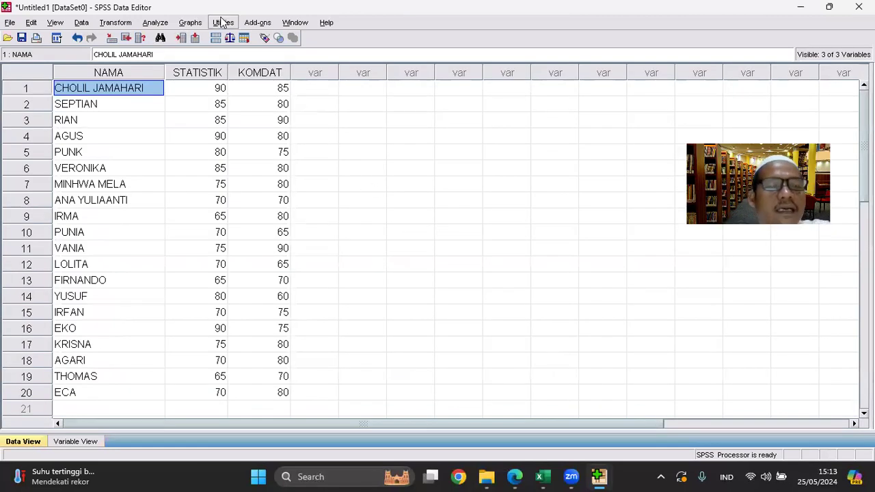
{"action": "left_click", "coordinate": [156, 22]}
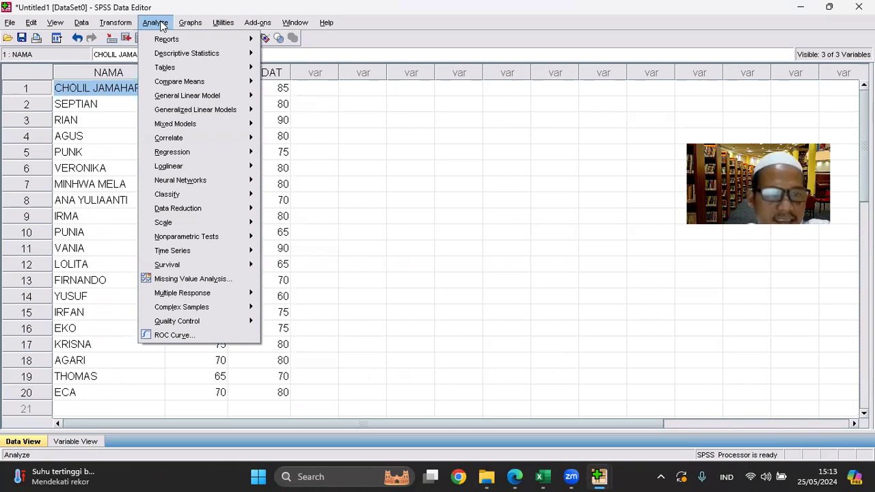
{"action": "mouse_move", "coordinate": [188, 83]}
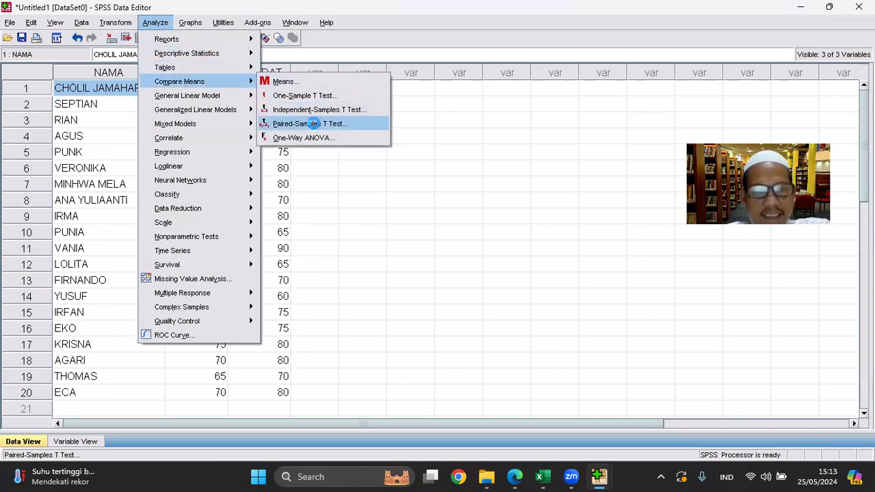
{"action": "left_click", "coordinate": [314, 127]}
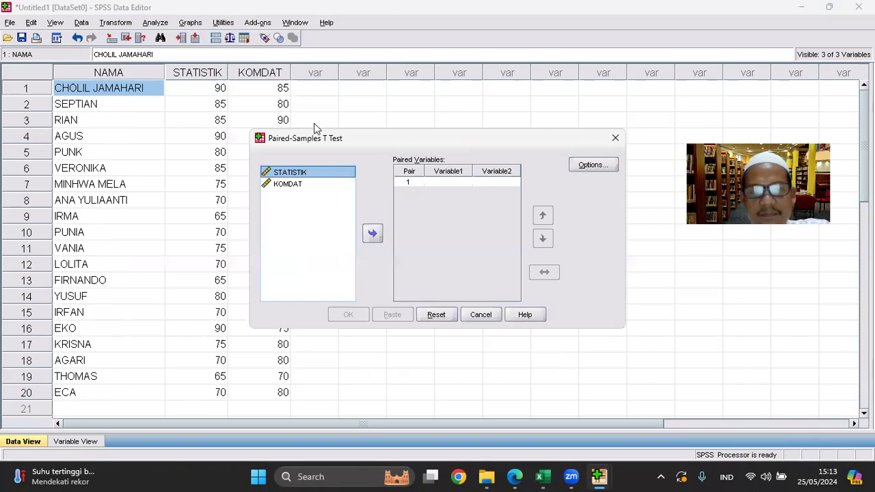
{"action": "left_click", "coordinate": [312, 174]}
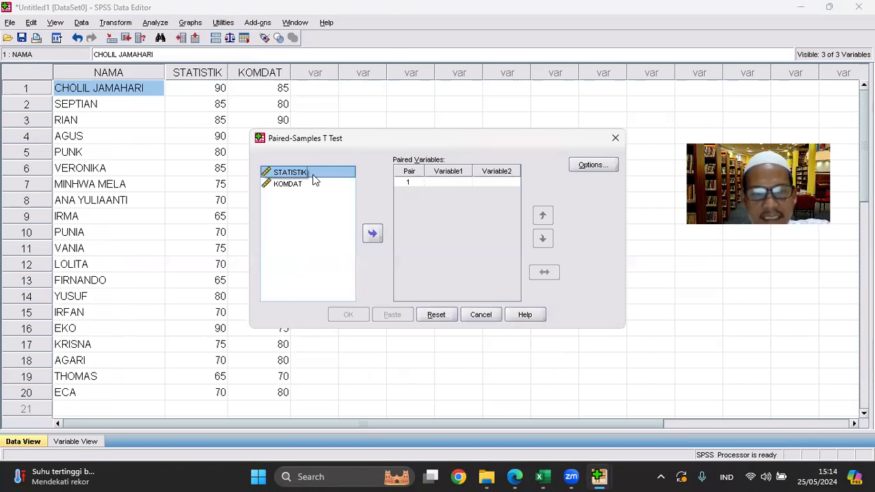
{"action": "left_click", "coordinate": [373, 234]}
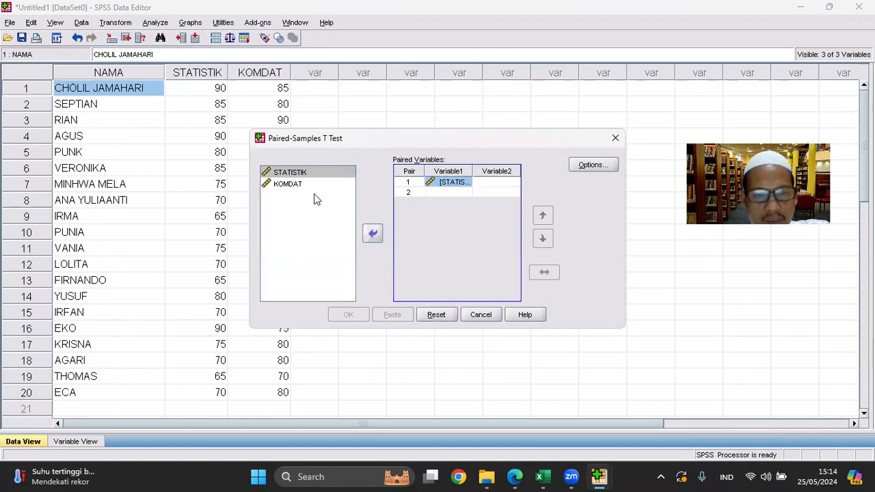
{"action": "left_click", "coordinate": [296, 185]}
{"action": "left_click", "coordinate": [375, 234]}
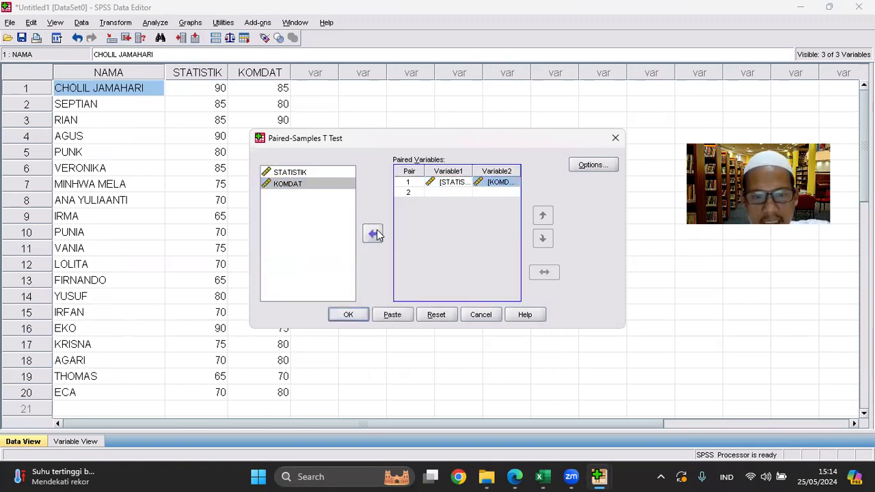
Accept the 95% confidence interval and analysis-by-analysis case exclusion in the test options, and run the paired-samples t test.
{"action": "left_click", "coordinate": [591, 167]}
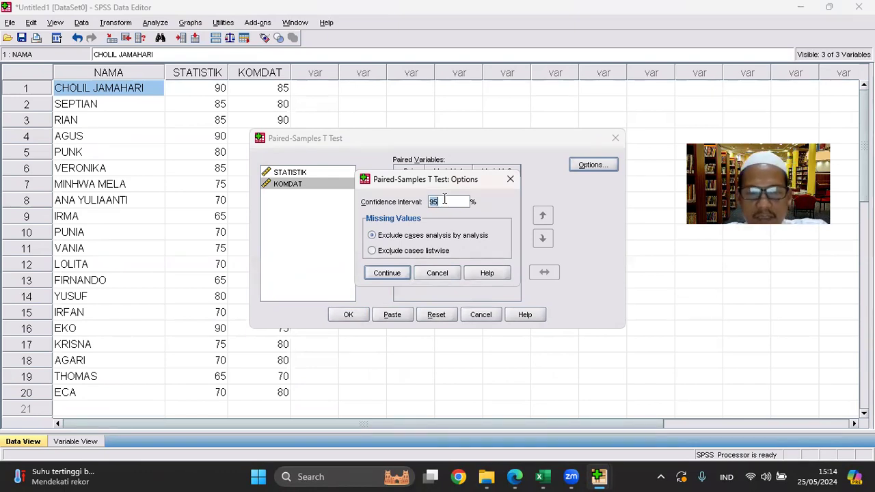
{"action": "left_click", "coordinate": [388, 276]}
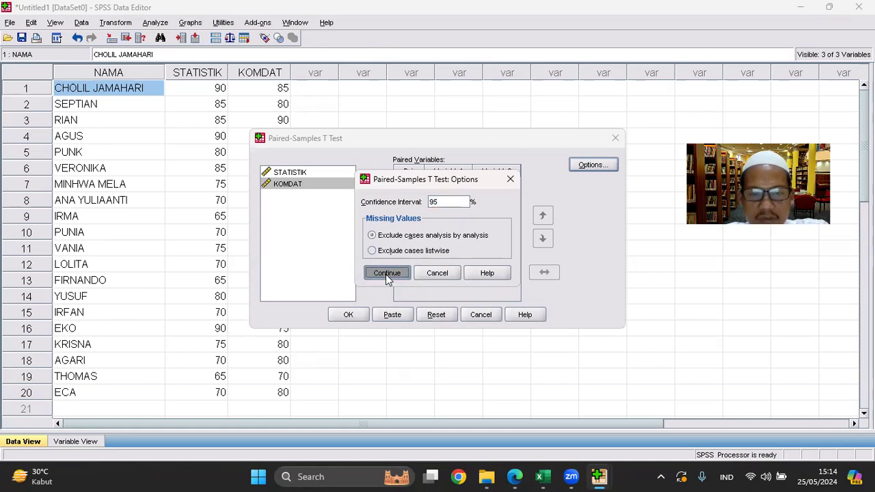
{"action": "left_click", "coordinate": [349, 314]}
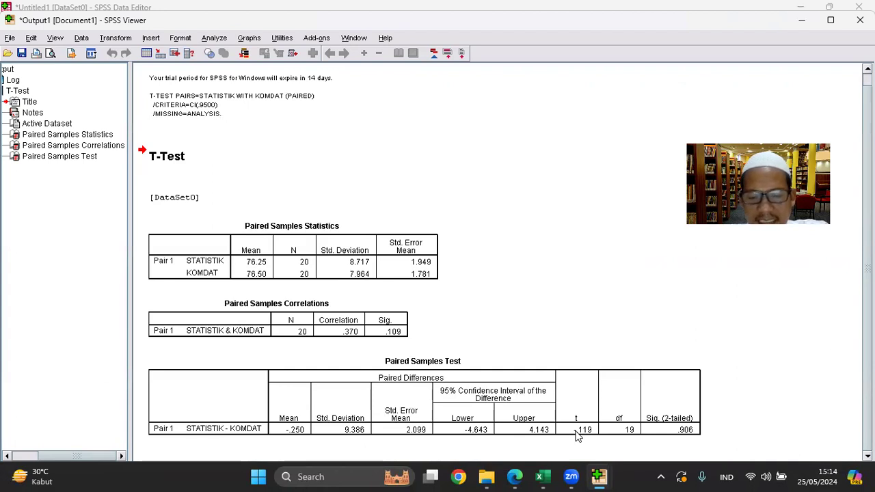
Switch to the MODUL 3 PDF in Edge and read the hypotheses and the two test stages in the INTERPRESTASI section on page 20.
{"action": "left_click", "coordinate": [513, 476]}
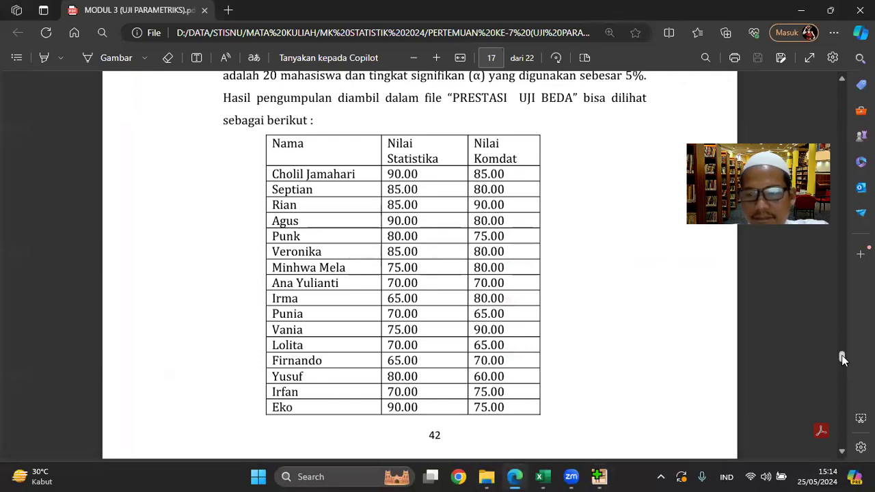
{"action": "left_click_drag", "start_coordinate": [842, 360], "coordinate": [851, 401]}
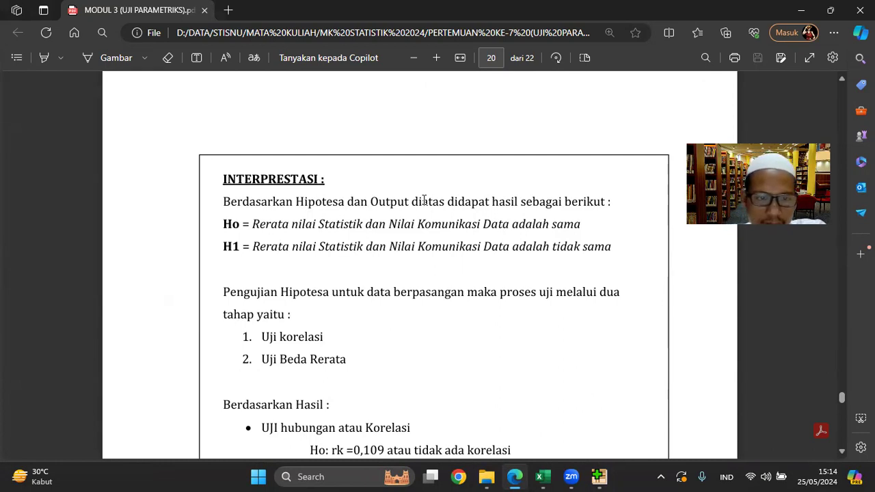
{"action": "left_click_drag", "start_coordinate": [216, 225], "coordinate": [601, 226]}
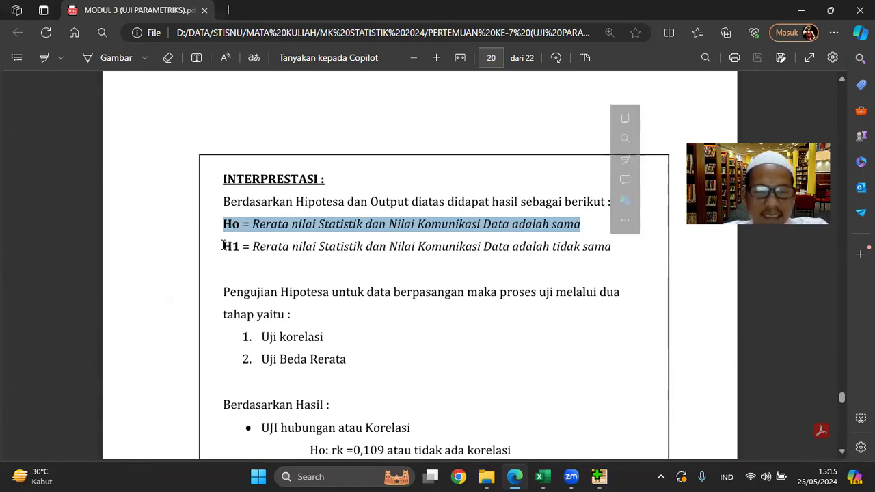
{"action": "left_click_drag", "start_coordinate": [222, 246], "coordinate": [610, 250]}
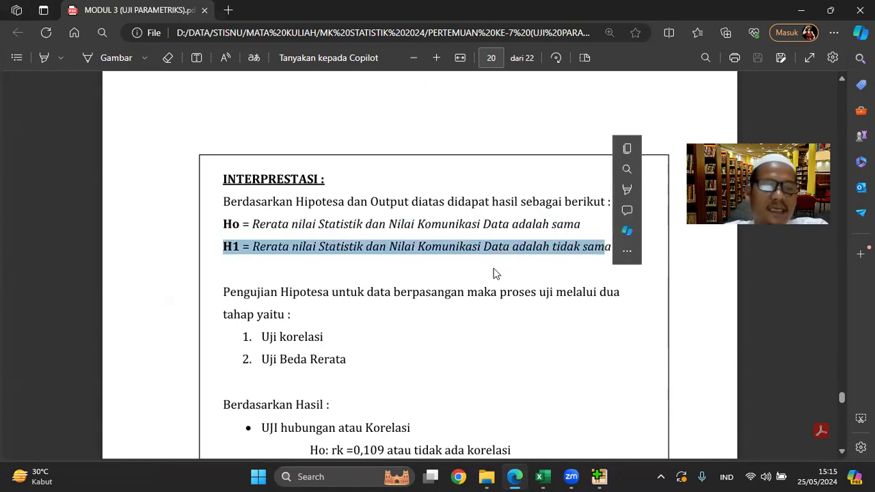
{"action": "left_click", "coordinate": [260, 335]}
{"action": "left_click_drag", "start_coordinate": [260, 335], "coordinate": [334, 340]}
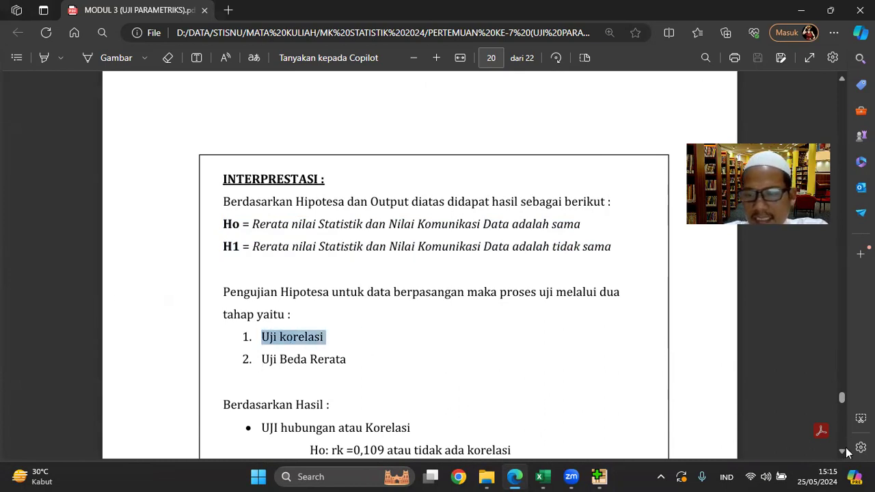
{"action": "scroll", "coordinate": [842, 456], "scroll_direction": "down", "scroll_amount": 3}
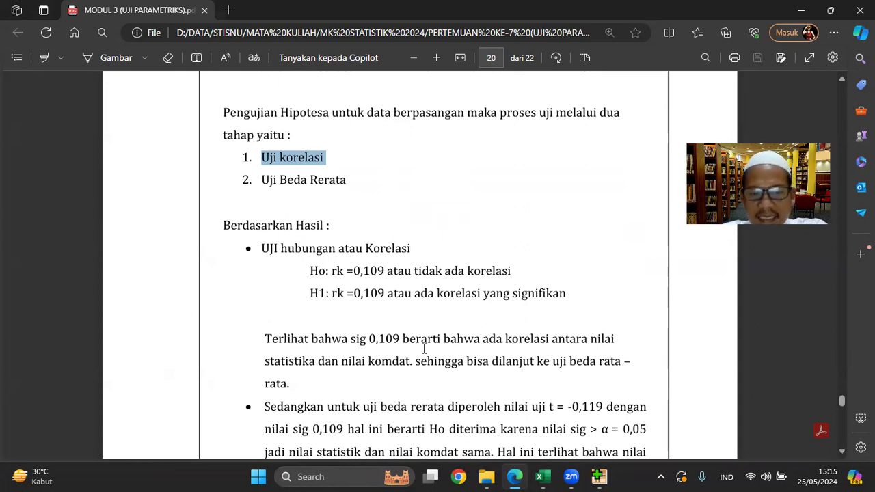
Compare the significance in the SPSS Paired Samples Correlations table with the correlation interpretation on page 20 of the PDF.
{"action": "left_click", "coordinate": [597, 477]}
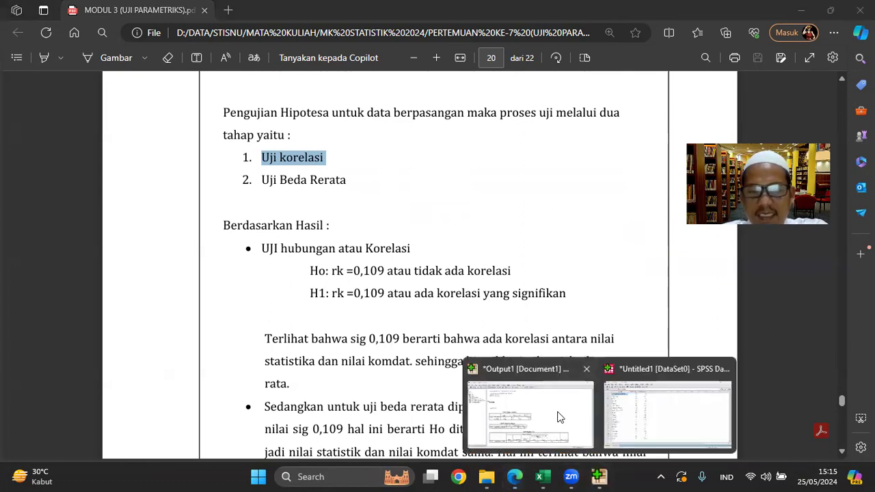
{"action": "left_click", "coordinate": [559, 416]}
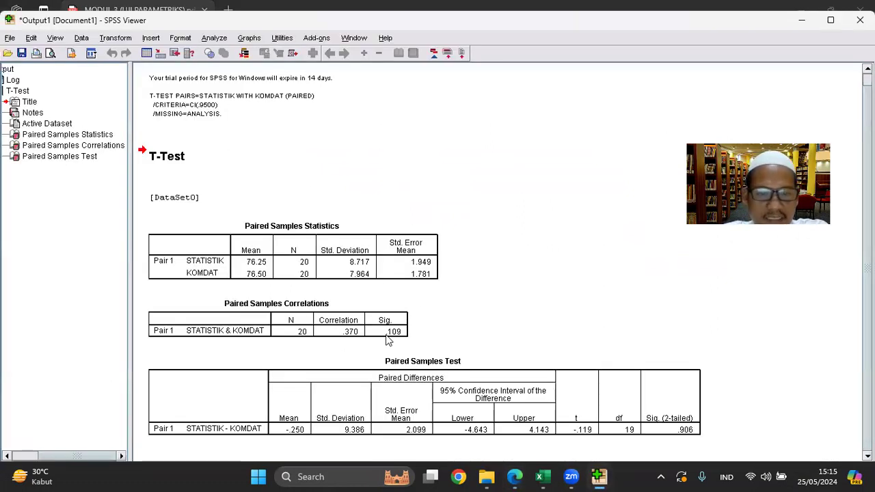
{"action": "left_click", "coordinate": [521, 476]}
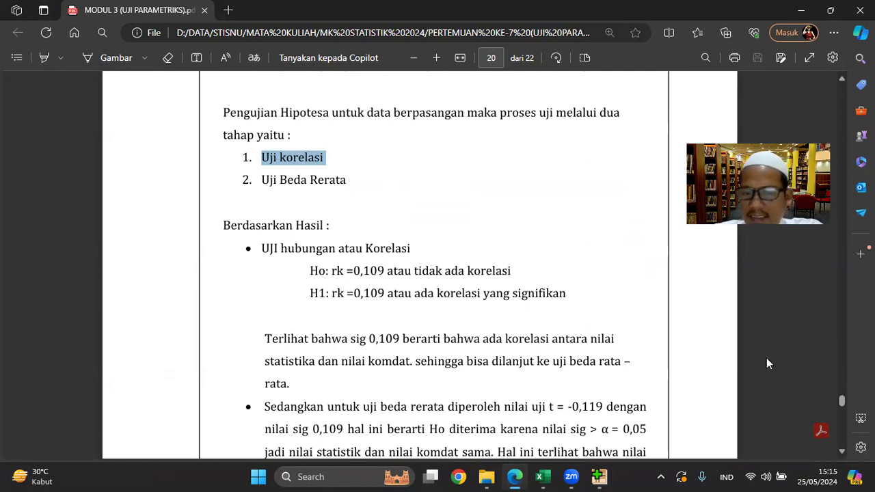
{"action": "left_click", "coordinate": [843, 452]}
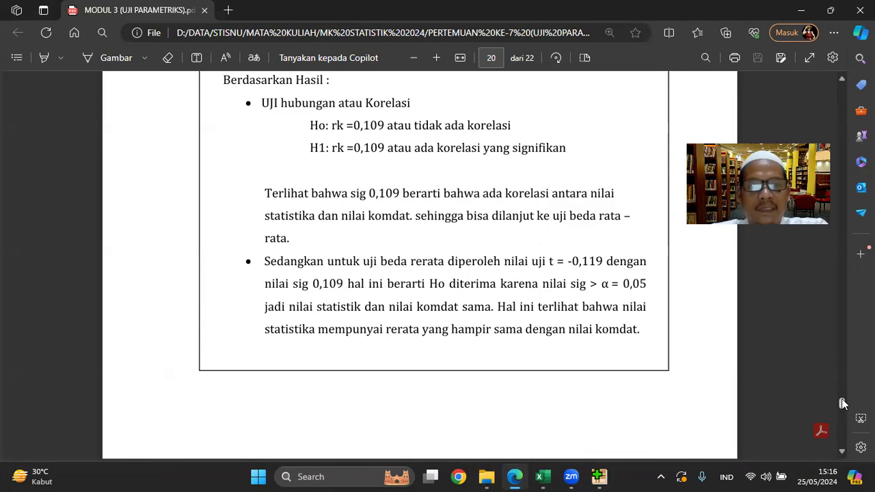
{"action": "scroll", "coordinate": [842, 402], "scroll_direction": "up", "scroll_amount": 4}
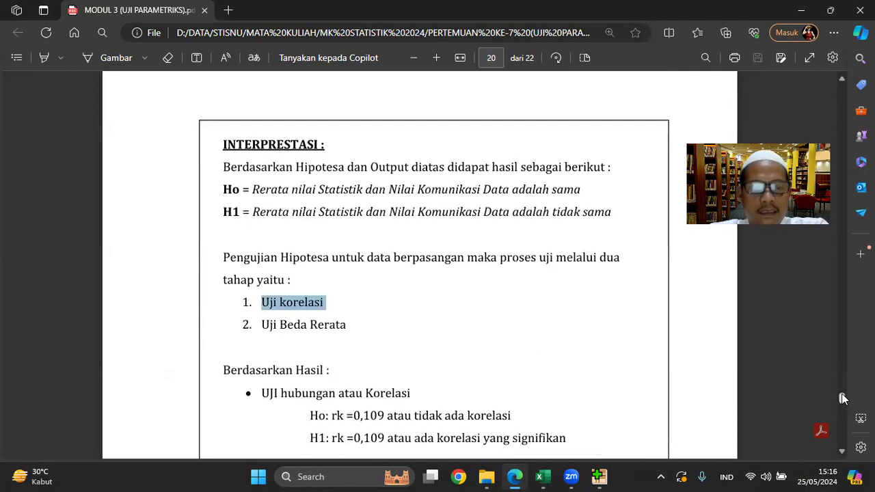
{"action": "scroll", "coordinate": [843, 402], "scroll_direction": "down", "scroll_amount": 4}
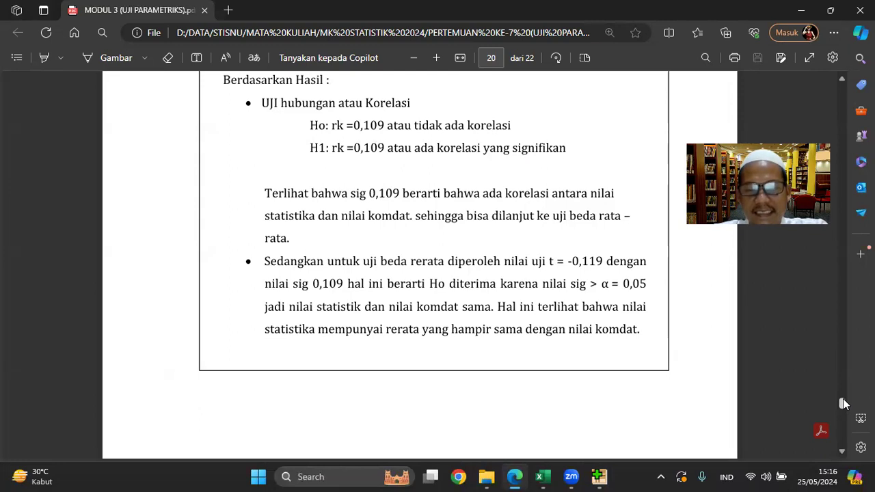
{"action": "scroll", "coordinate": [842, 403], "scroll_direction": "down", "scroll_amount": 1}
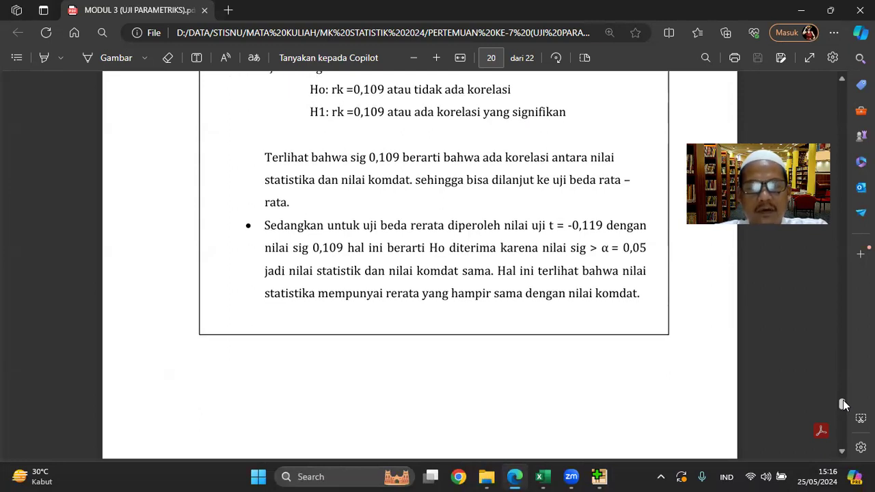
{"action": "left_click_drag", "start_coordinate": [843, 404], "coordinate": [843, 399]}
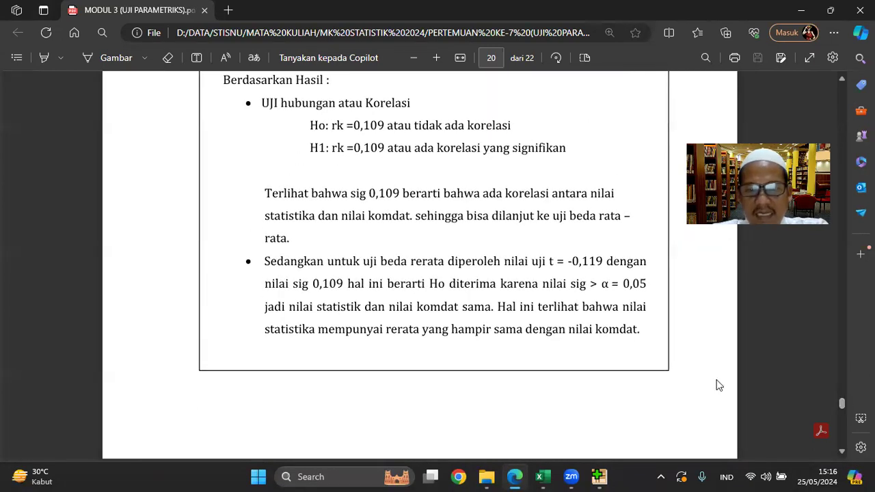
Compare the t value in the SPSS Paired Samples Test table with the PDF's mean-difference interpretation, and return to the SPSS output.
{"action": "left_click", "coordinate": [598, 476]}
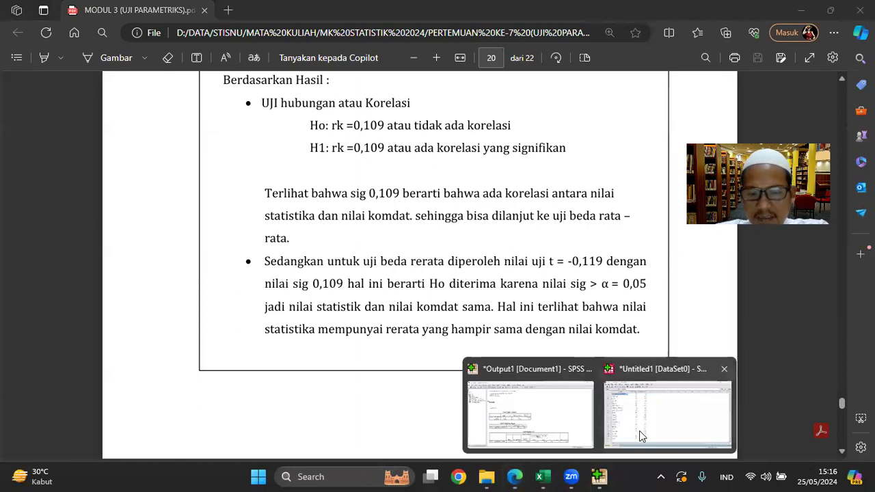
{"action": "left_click", "coordinate": [547, 426]}
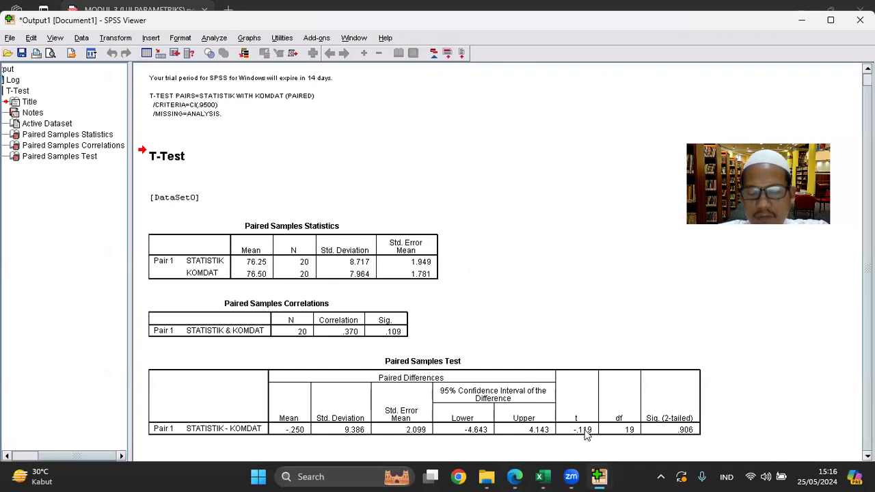
{"action": "mouse_move", "coordinate": [599, 476]}
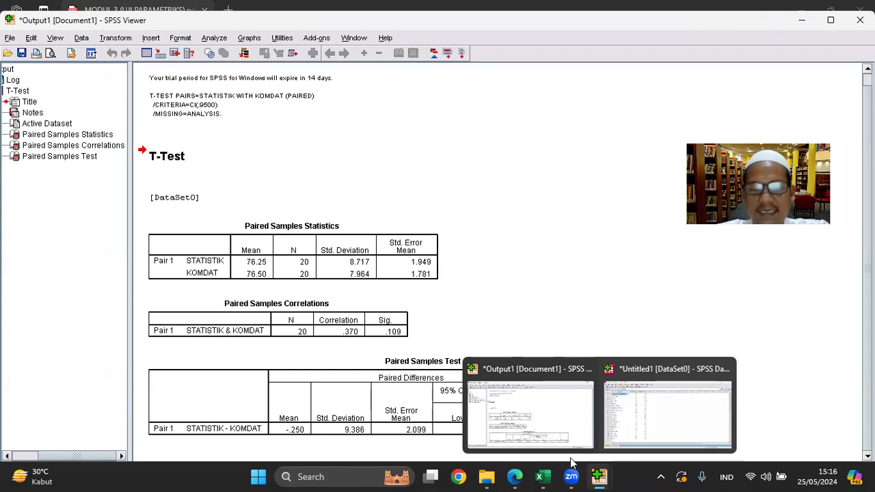
{"action": "left_click", "coordinate": [514, 476]}
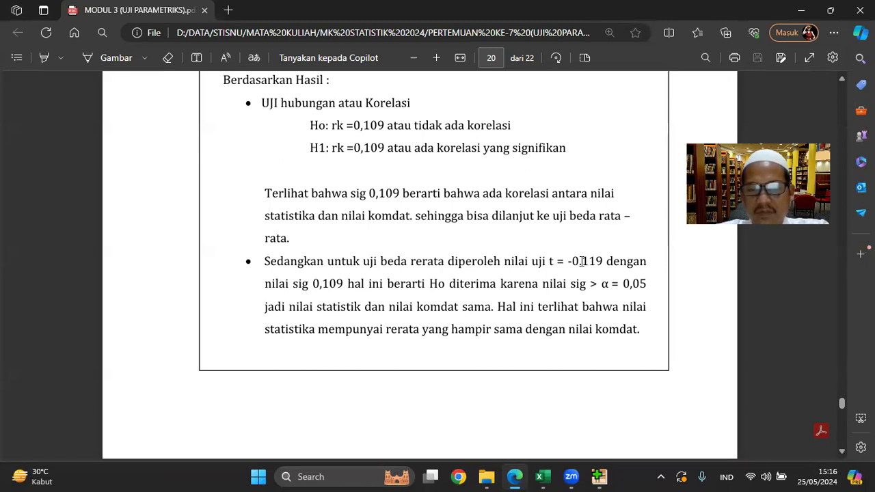
{"action": "left_click_drag", "start_coordinate": [572, 260], "coordinate": [617, 264]}
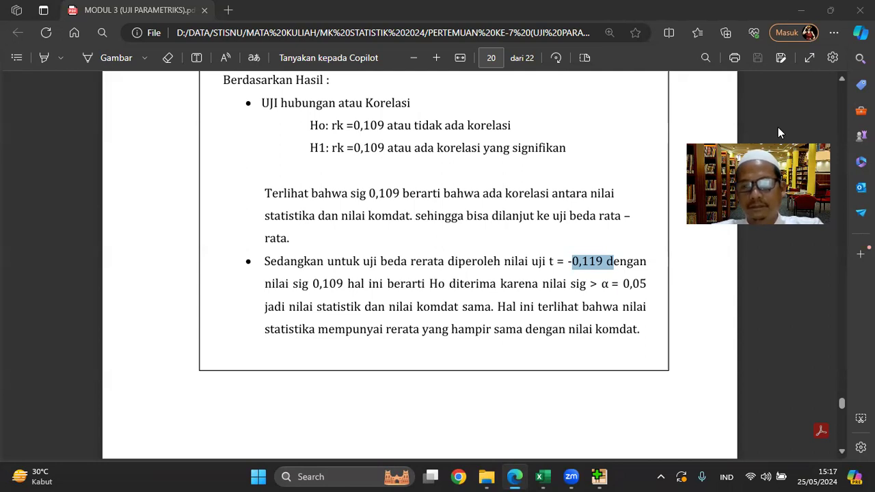
{"action": "left_click", "coordinate": [801, 10]}
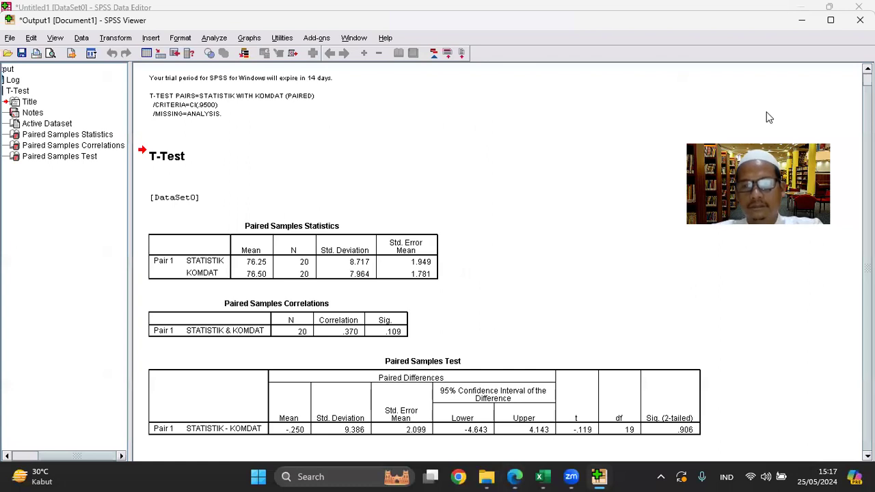